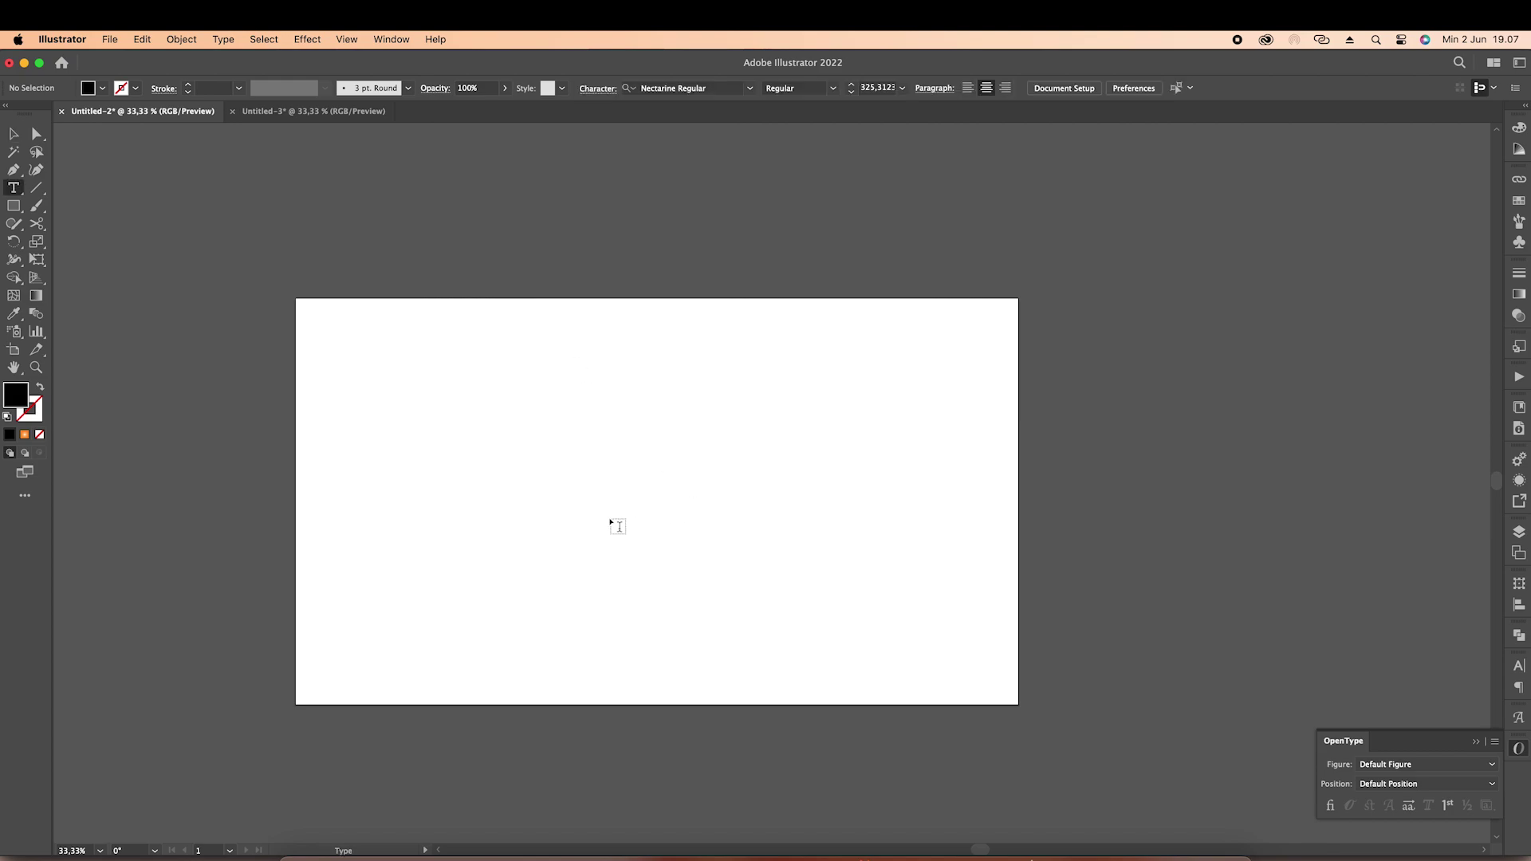
- Place a new text object on the artboard and set its font to Funky Yard SVG
click(611, 523)
click(595, 88)
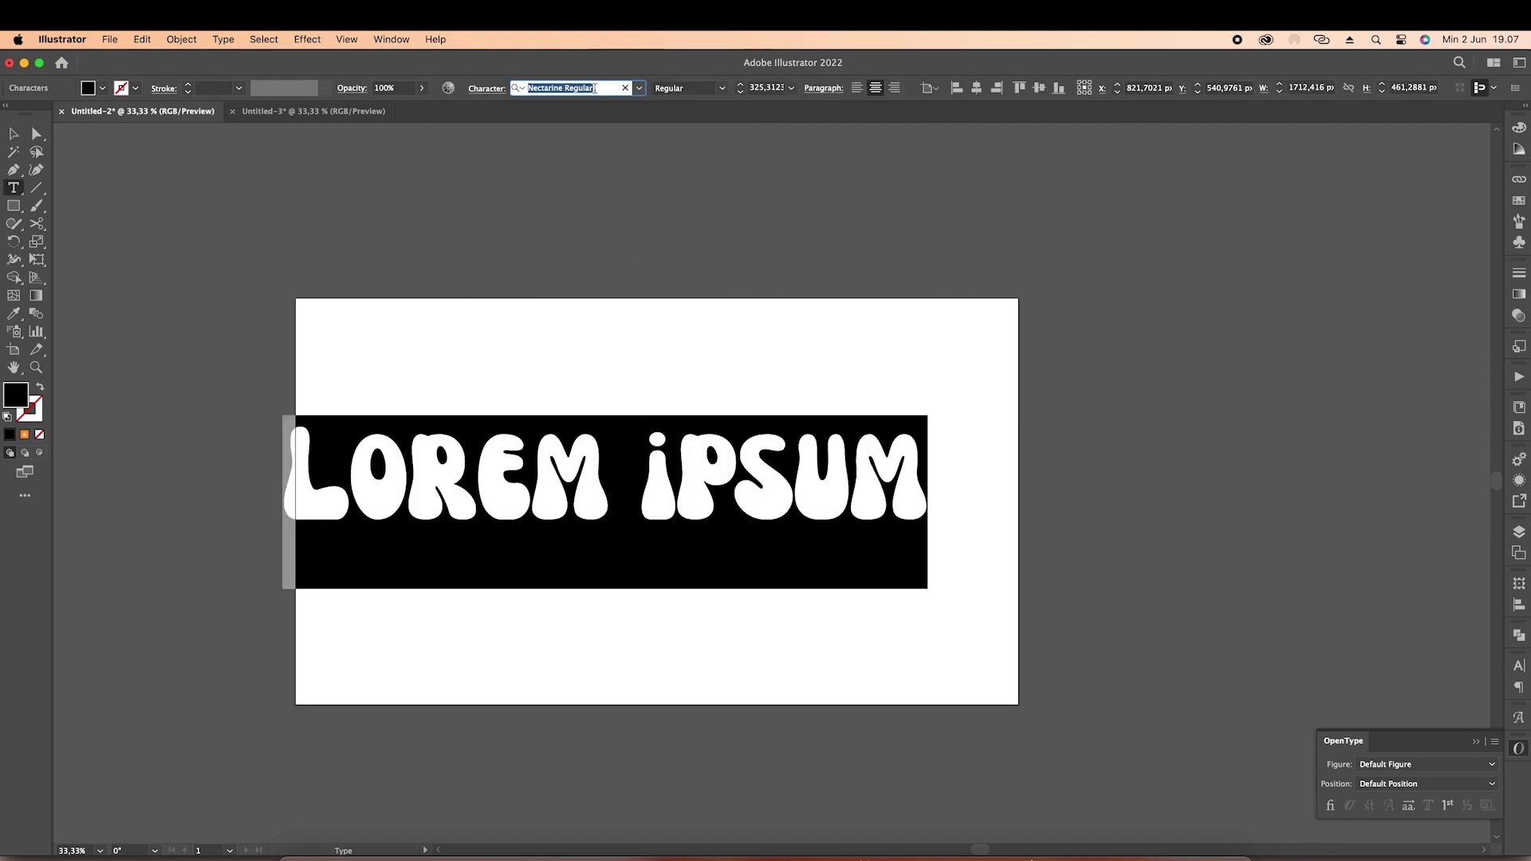
text(funky)
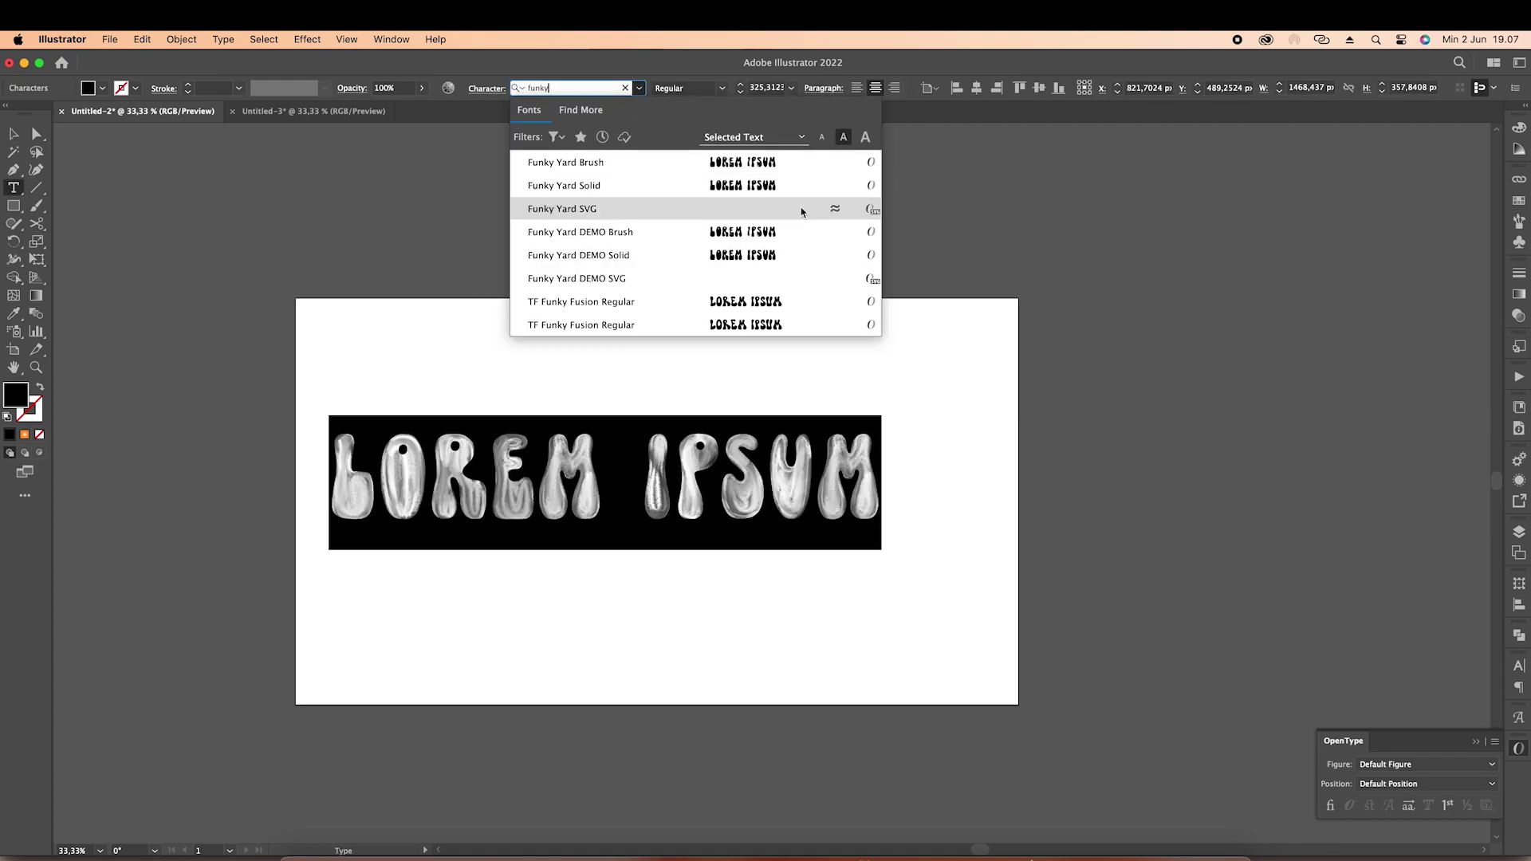
click(802, 209)
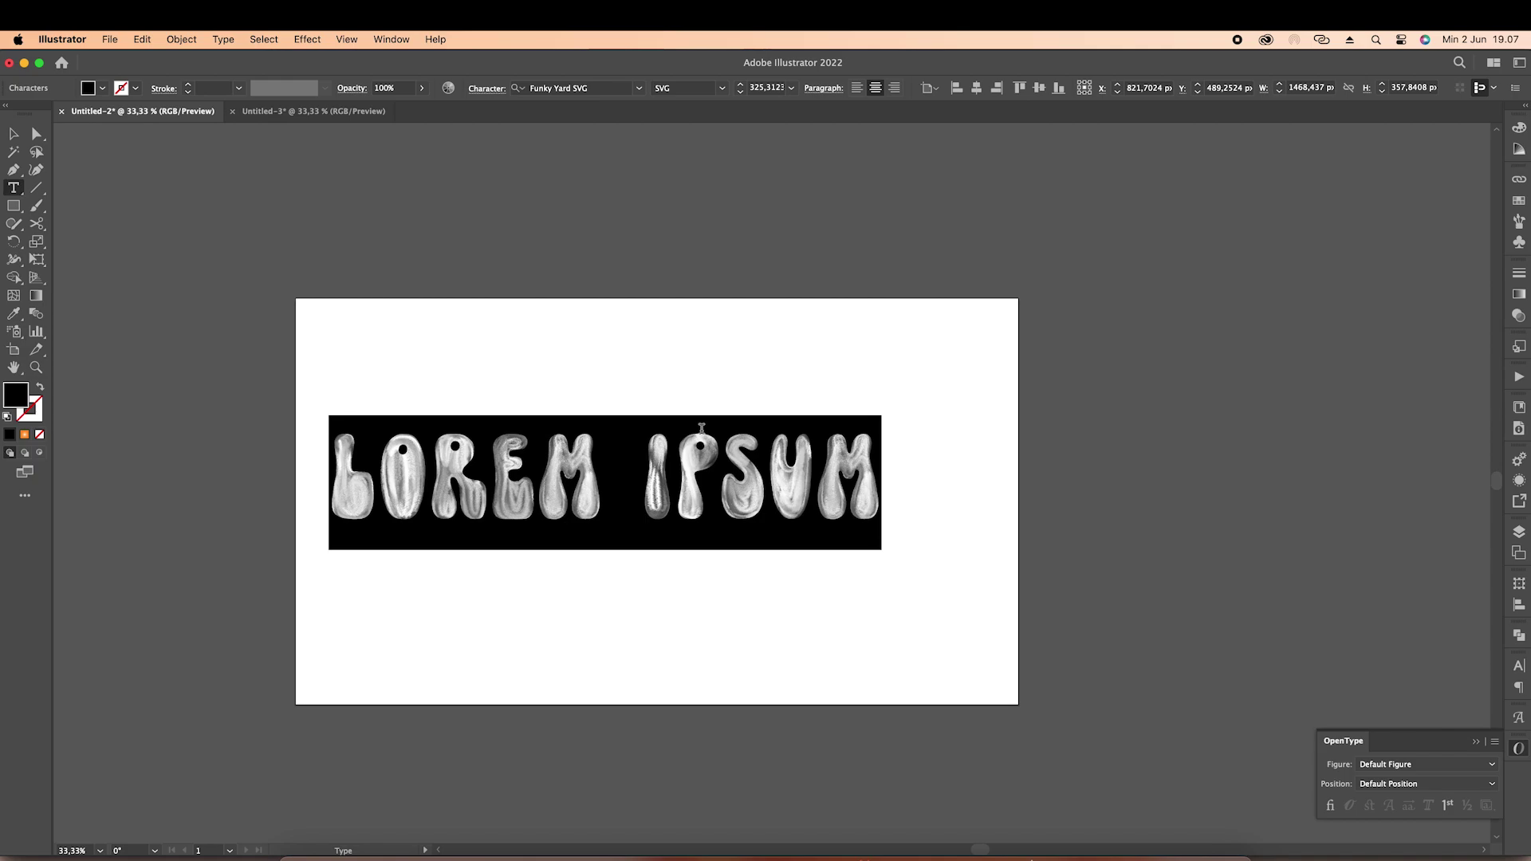
- Type FUNKY and YARD on two separate lines, then exit text editing
text(FUNKY)
key(Return)
text(YA)
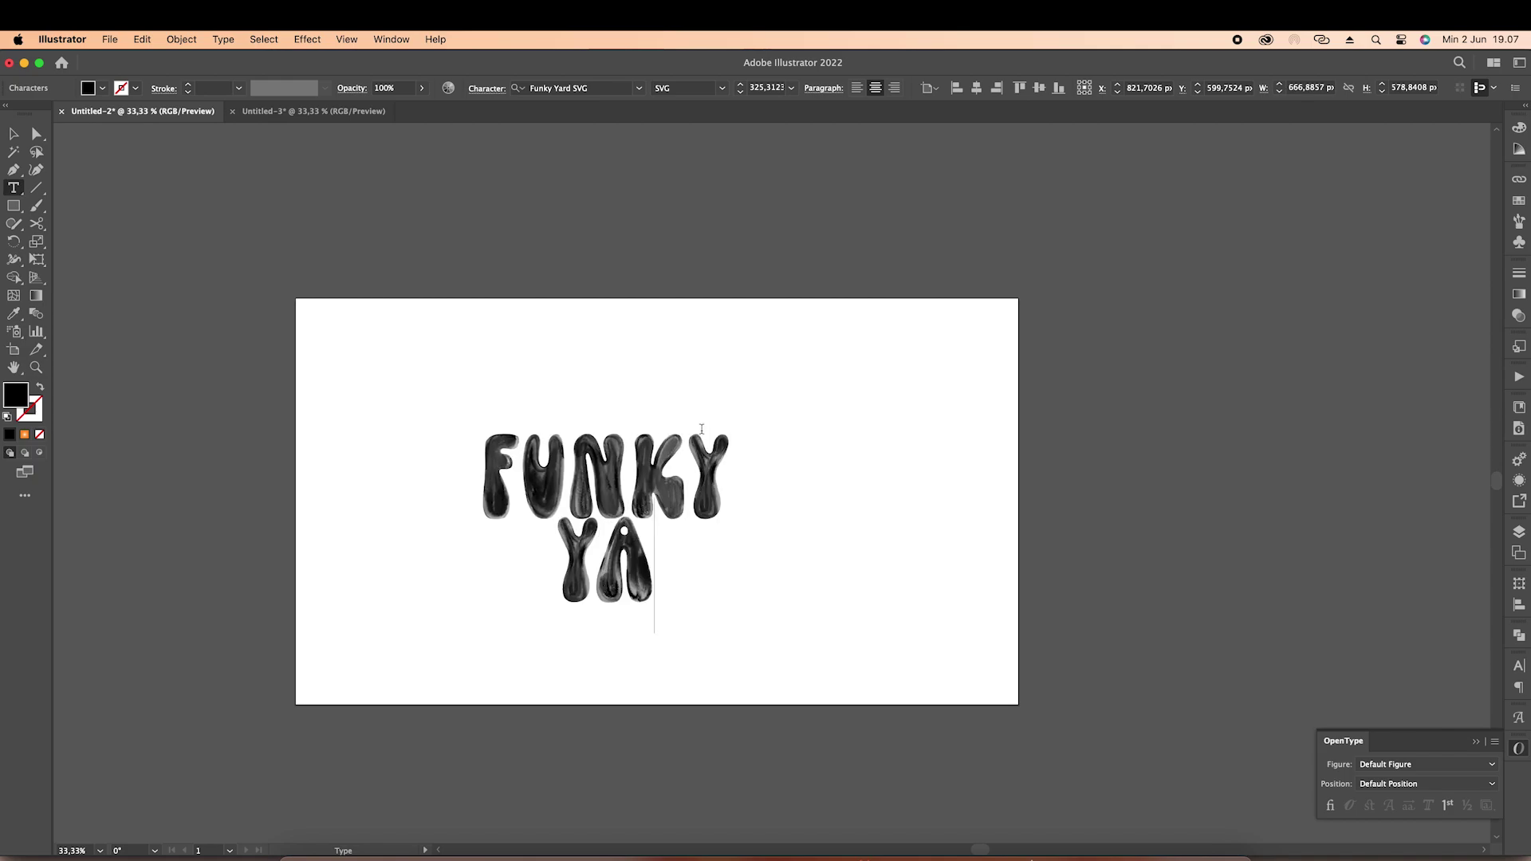
text(RD)
key(super+a)
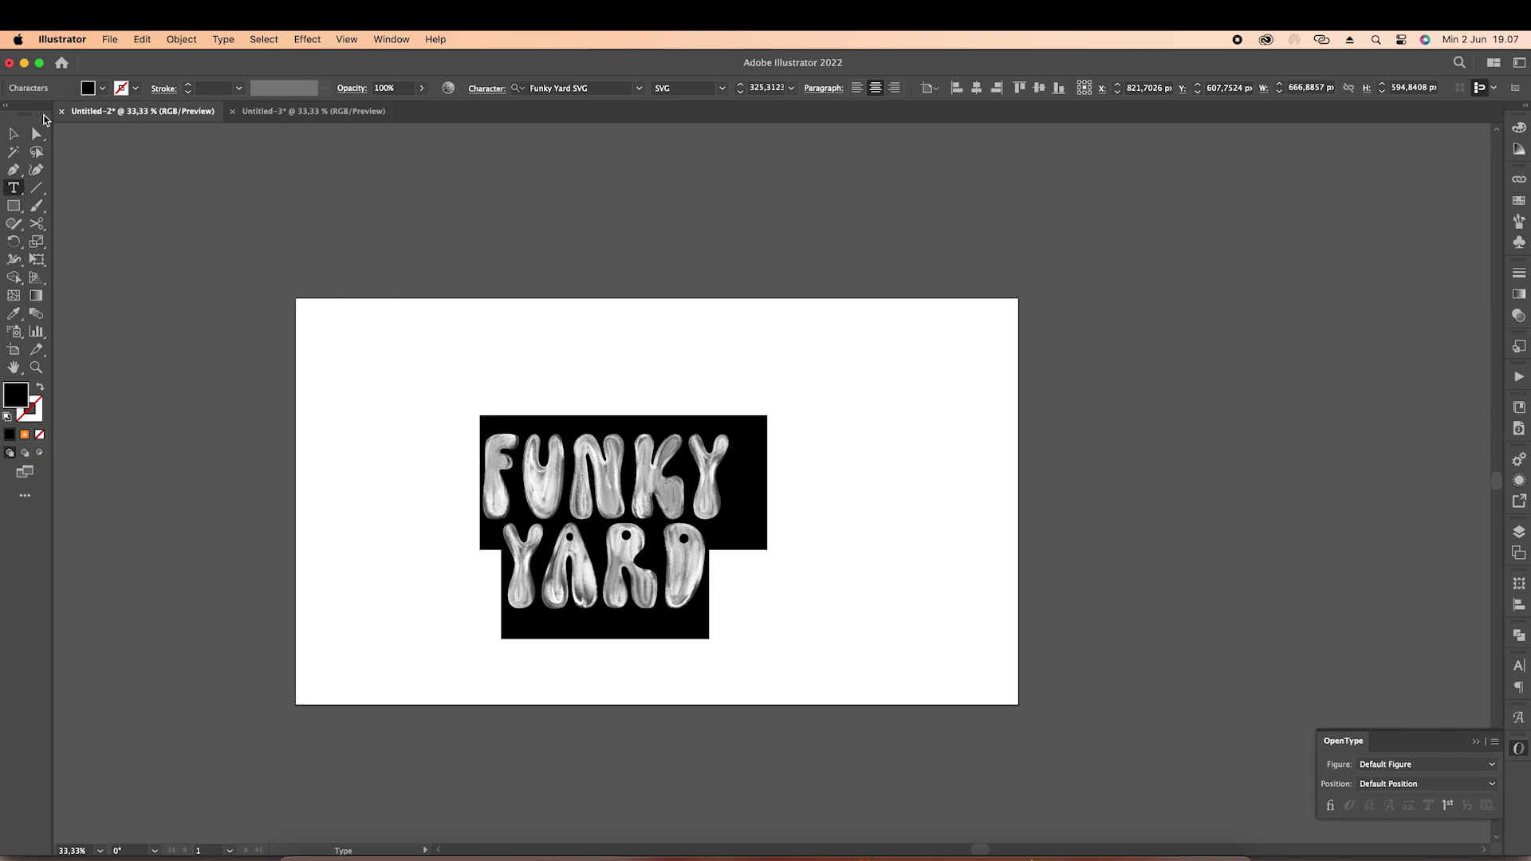
key(Escape)
- Centre the text on the artboard and enlarge it from its centre to about 564.88 pt
click(1008, 88)
click(1070, 87)
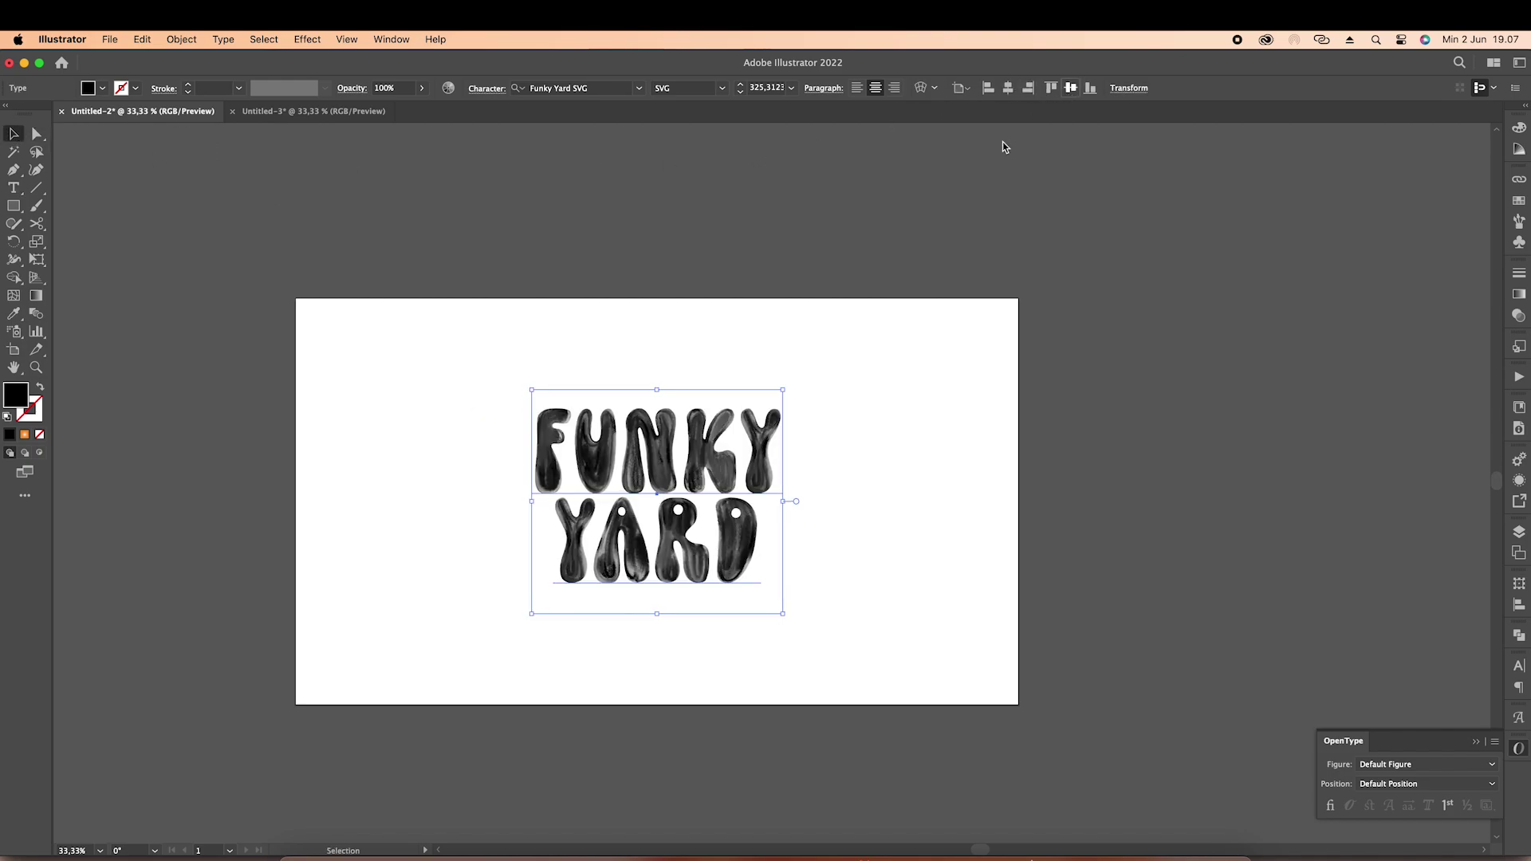
key(super+equal)
drag(851, 497, 991, 503)
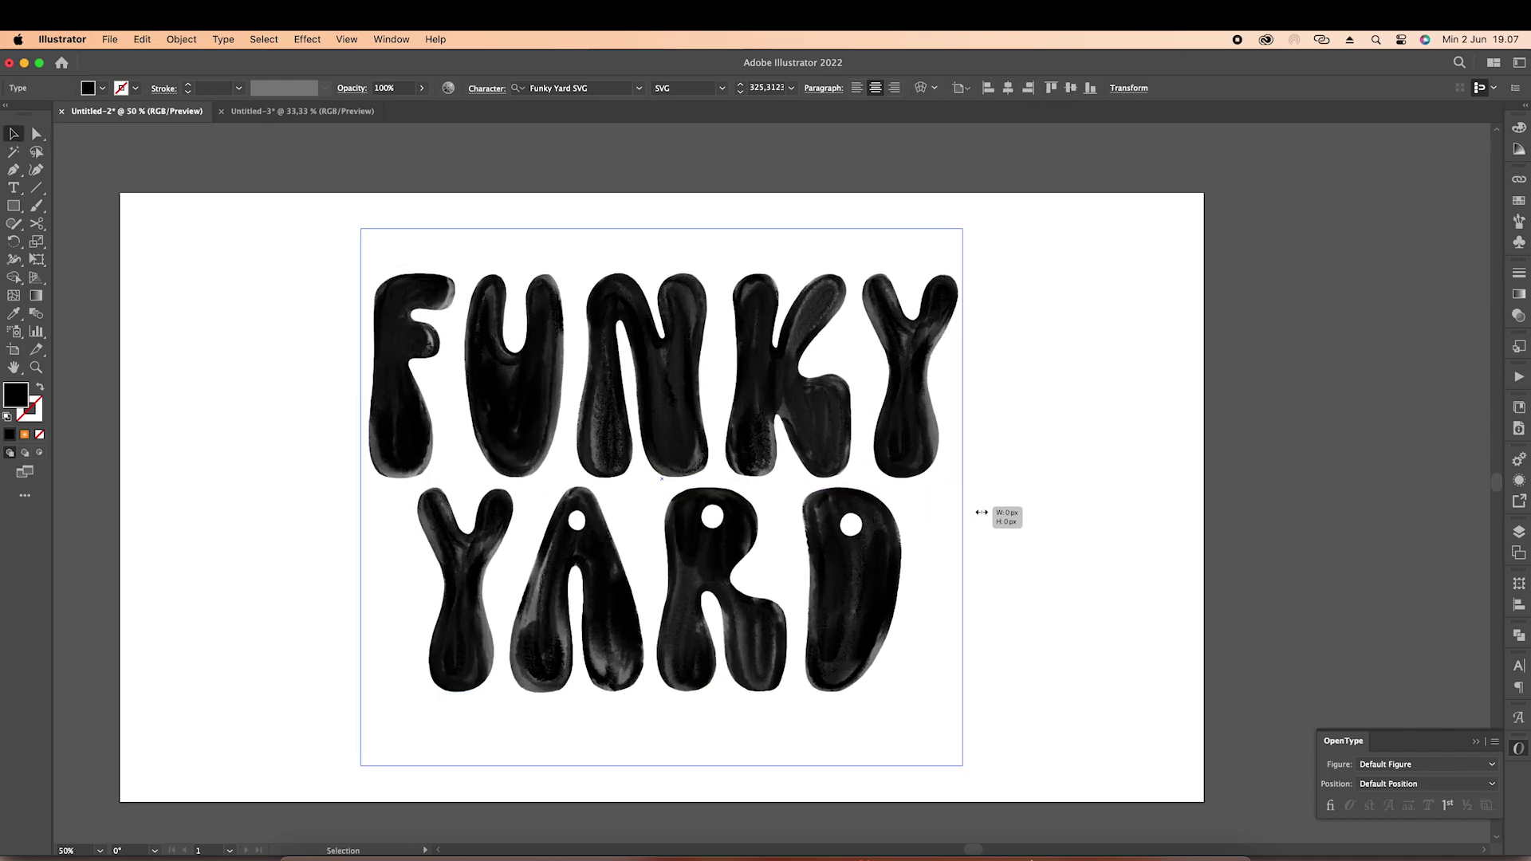
click(1526, 479)
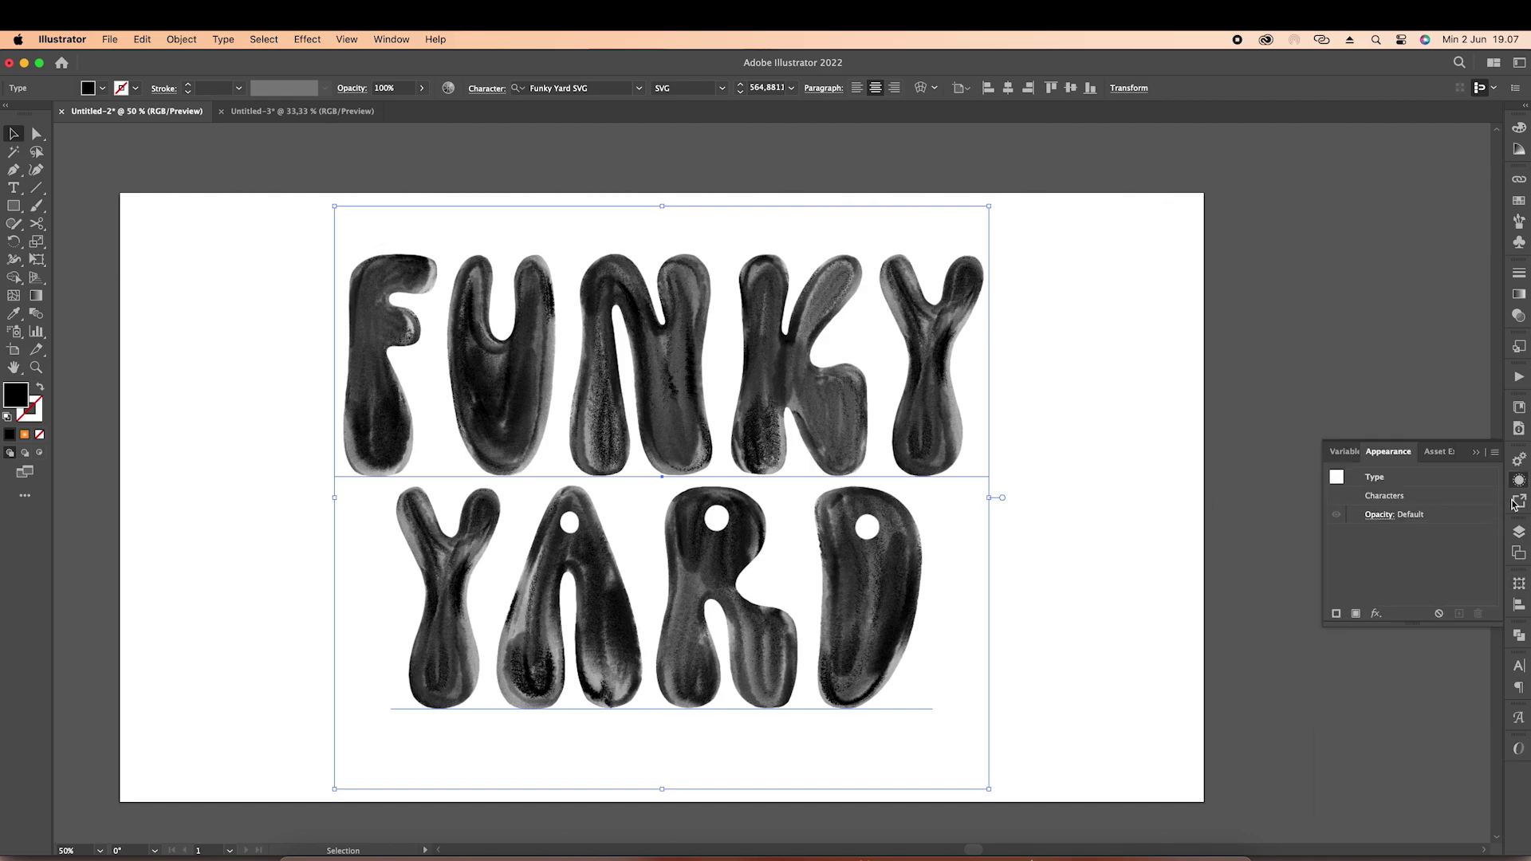
click(1522, 480)
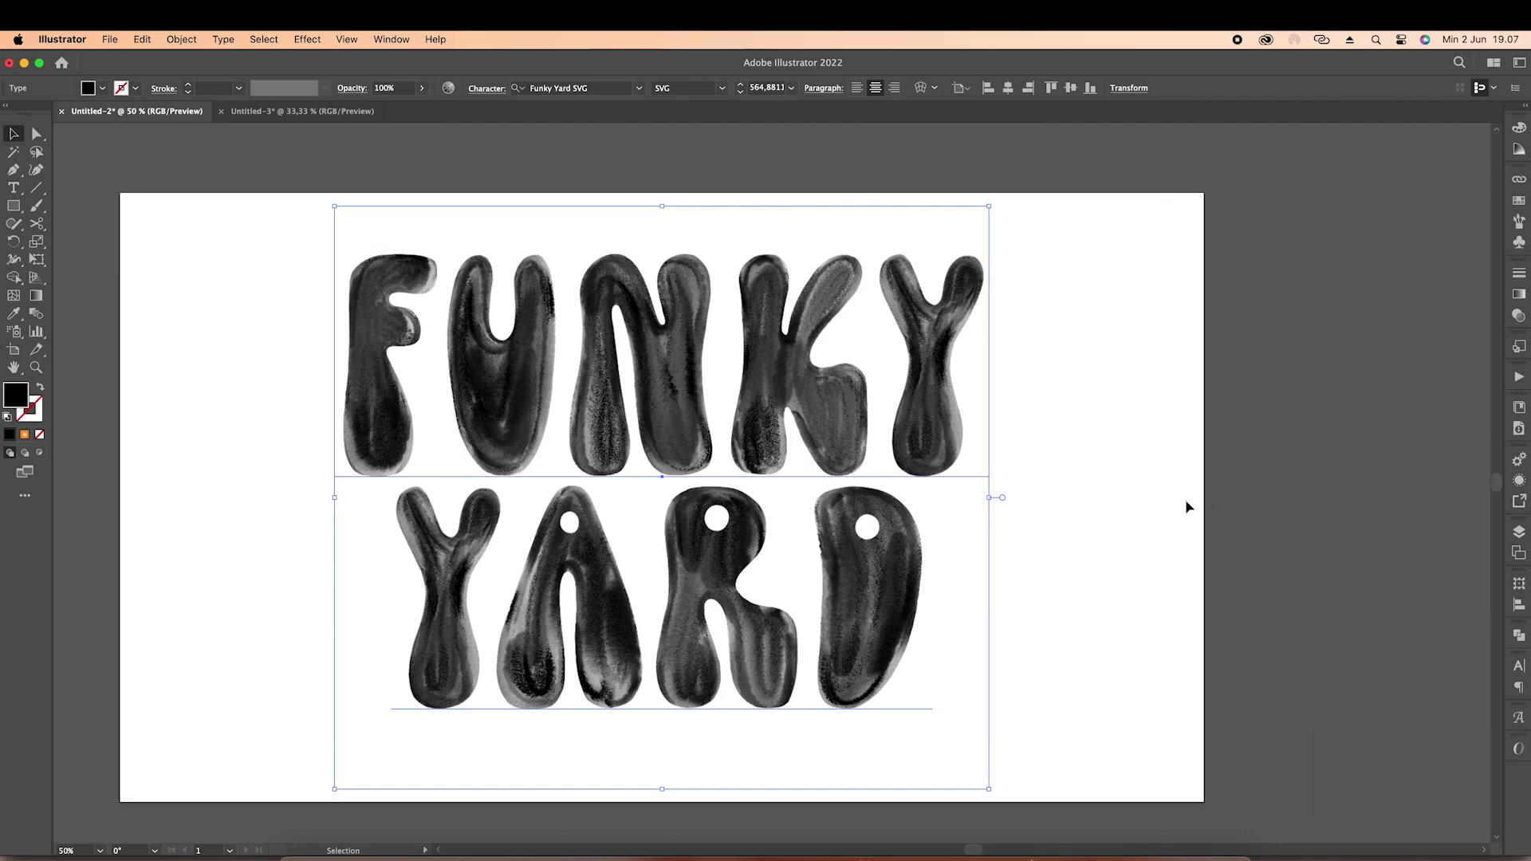
- Reselect the lettering and highlight the U in FUNKY with the Type tool
click(1133, 526)
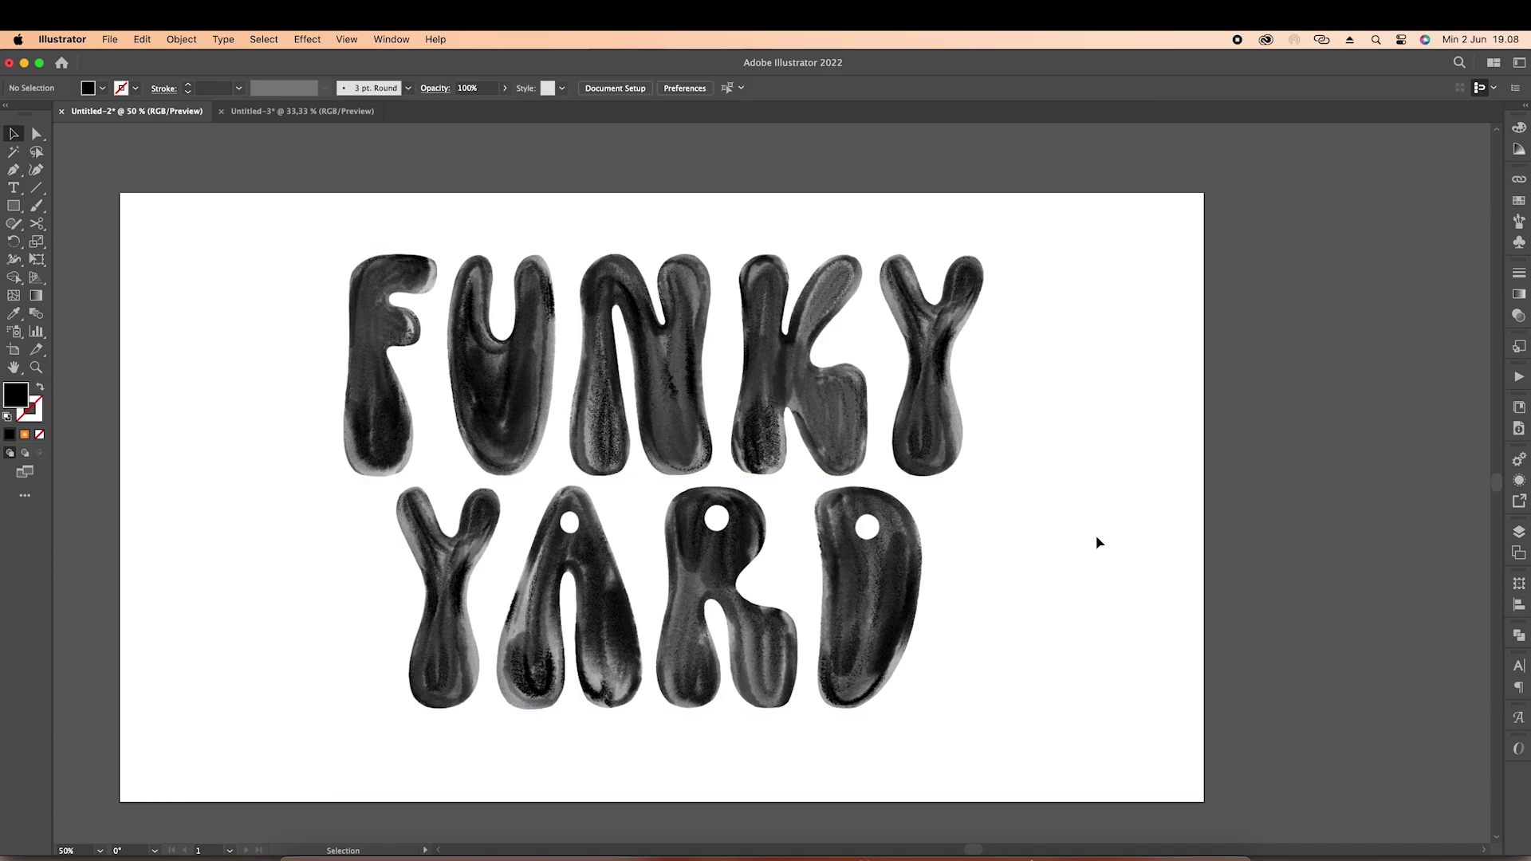
scroll(1077, 531, left, 3)
click(690, 386)
key(t)
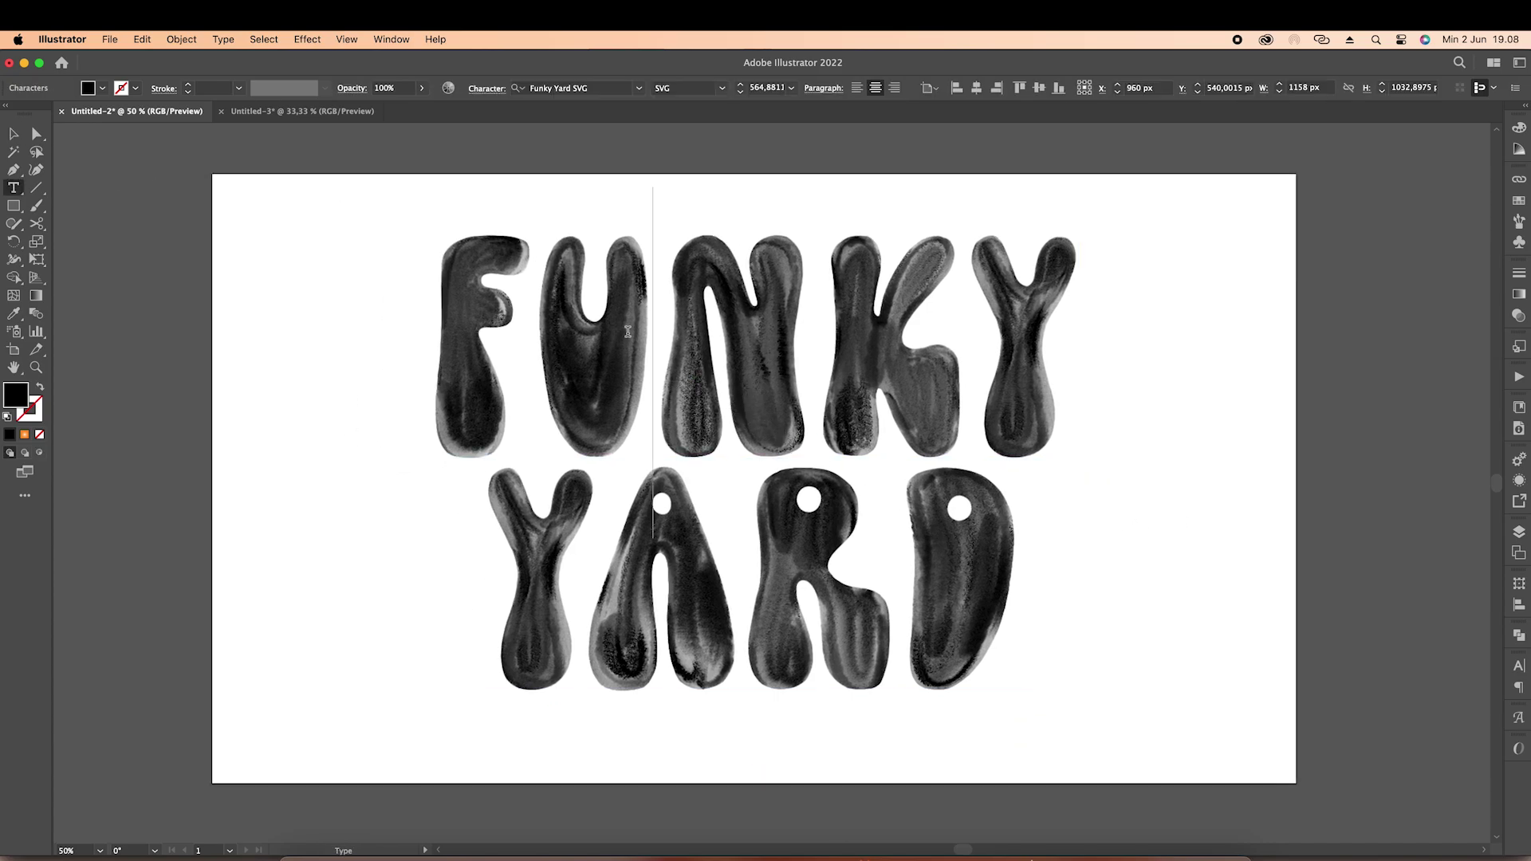
key(shift+Left)
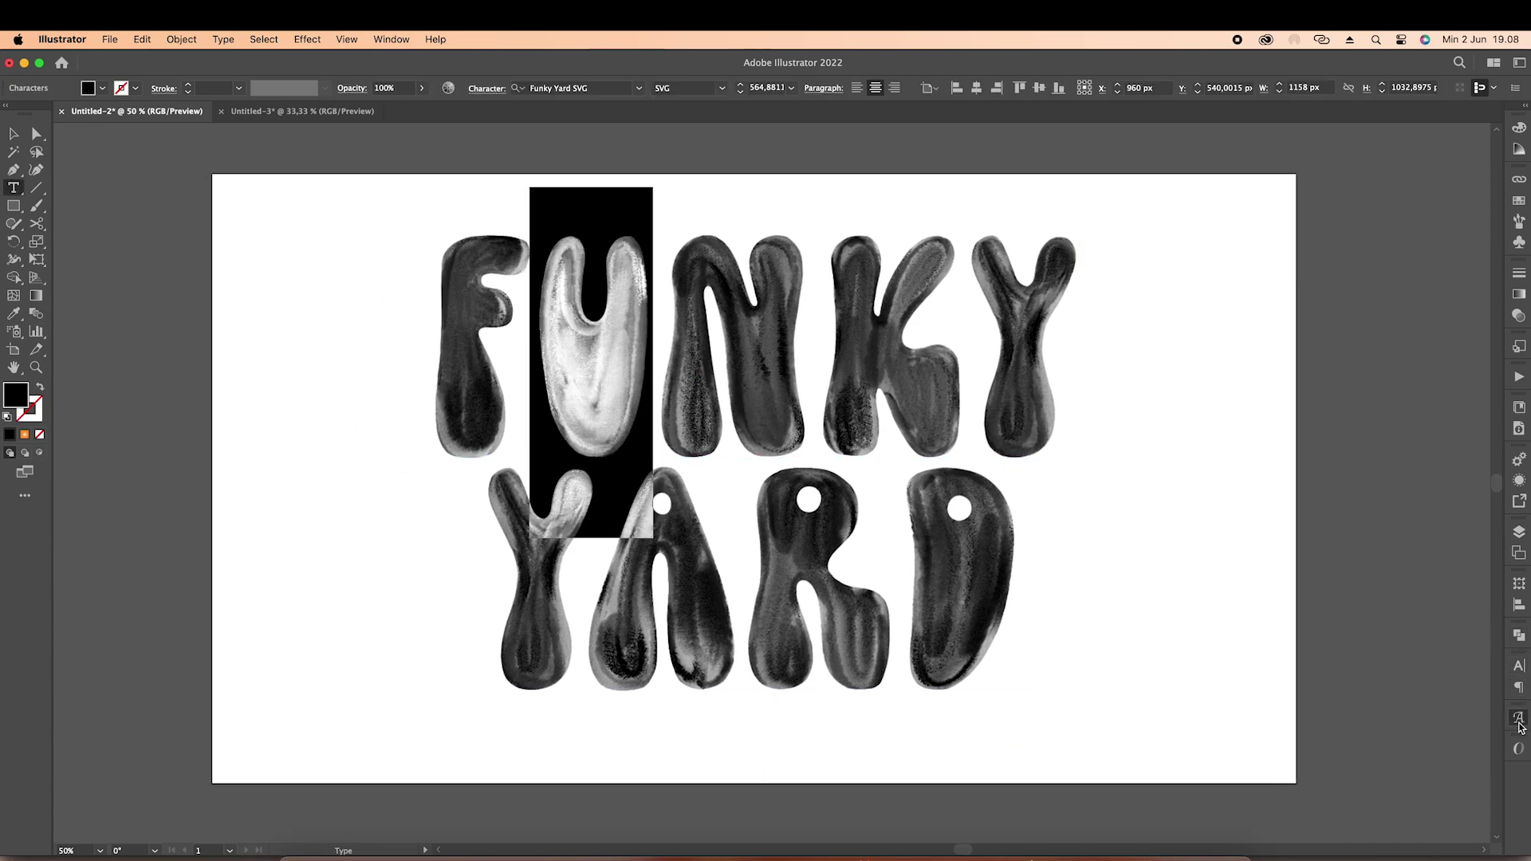
- Swap the U in FUNKY for an alternate glyph from the Glyphs panel
click(1519, 717)
scroll(1360, 761, down, 2)
scroll(1360, 762, down, 2)
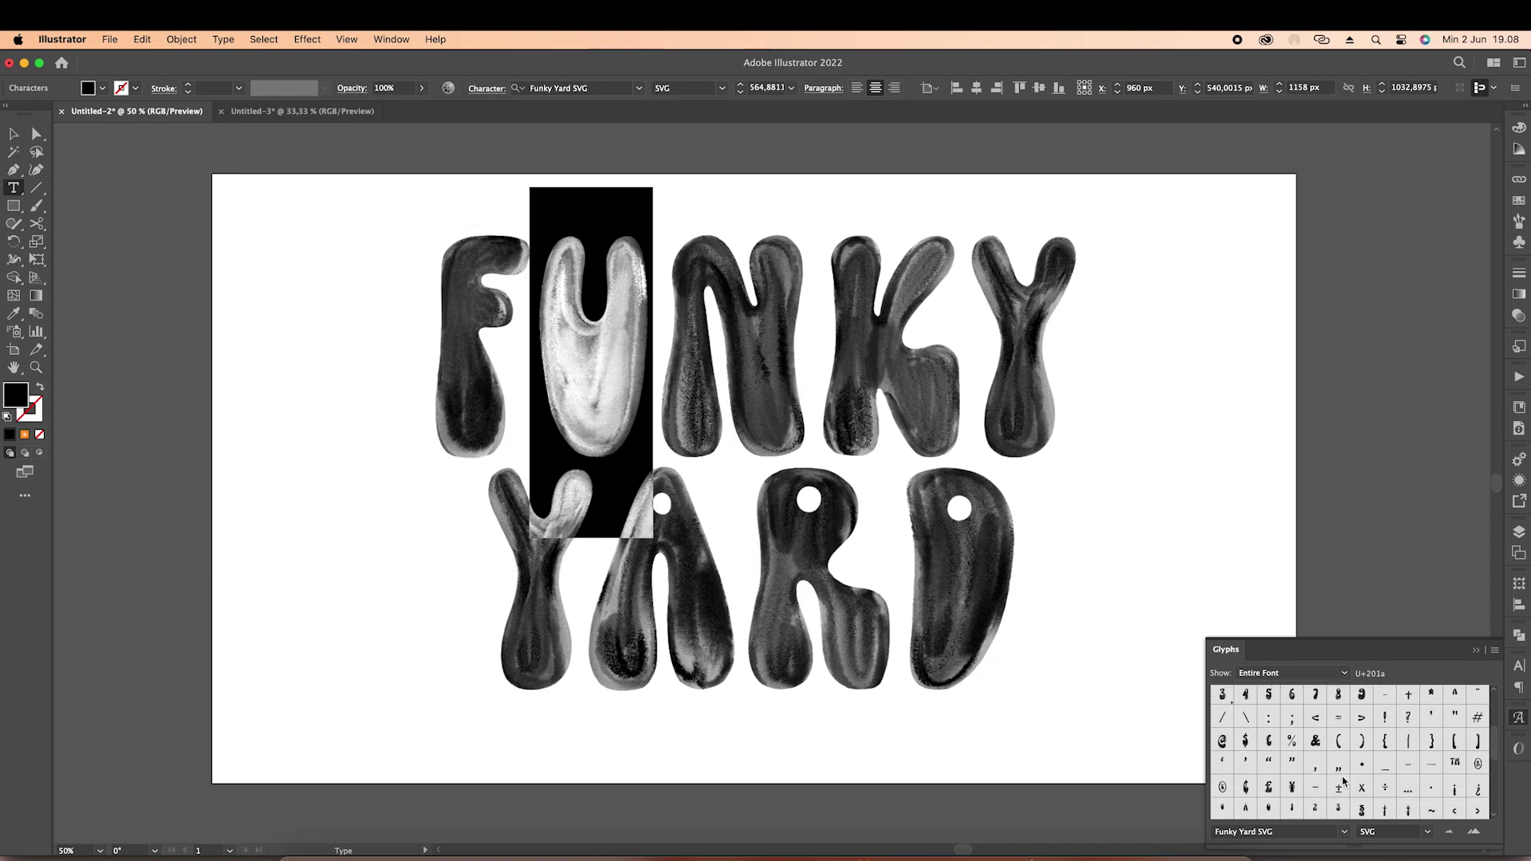
scroll(1360, 762, down, 3)
double_click(1268, 806)
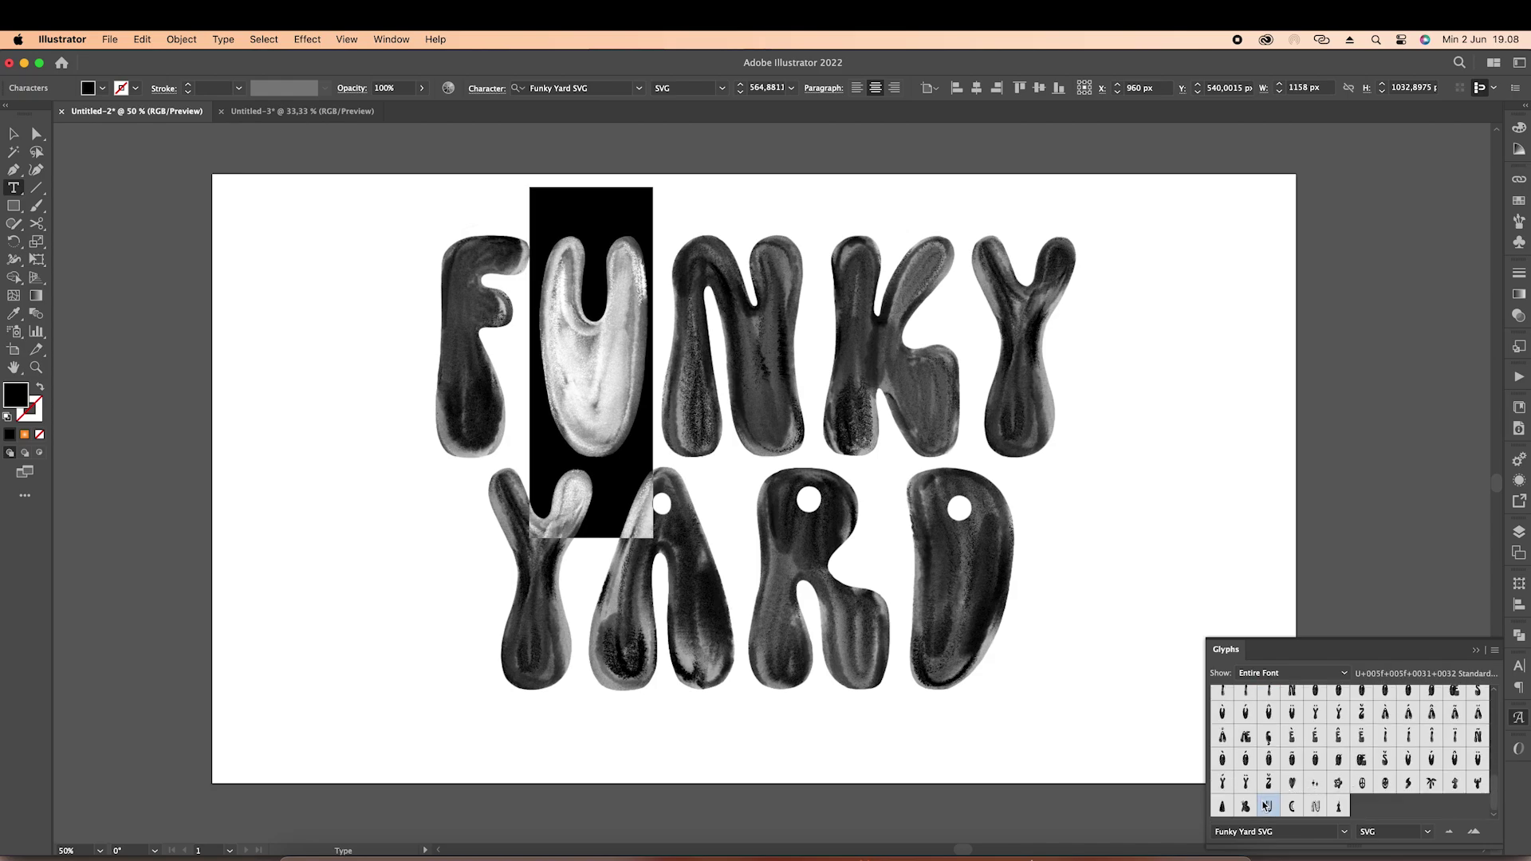
- Swap the A in YARD for its alternate glyph, then reselect the whole text object
drag(709, 609, 633, 608)
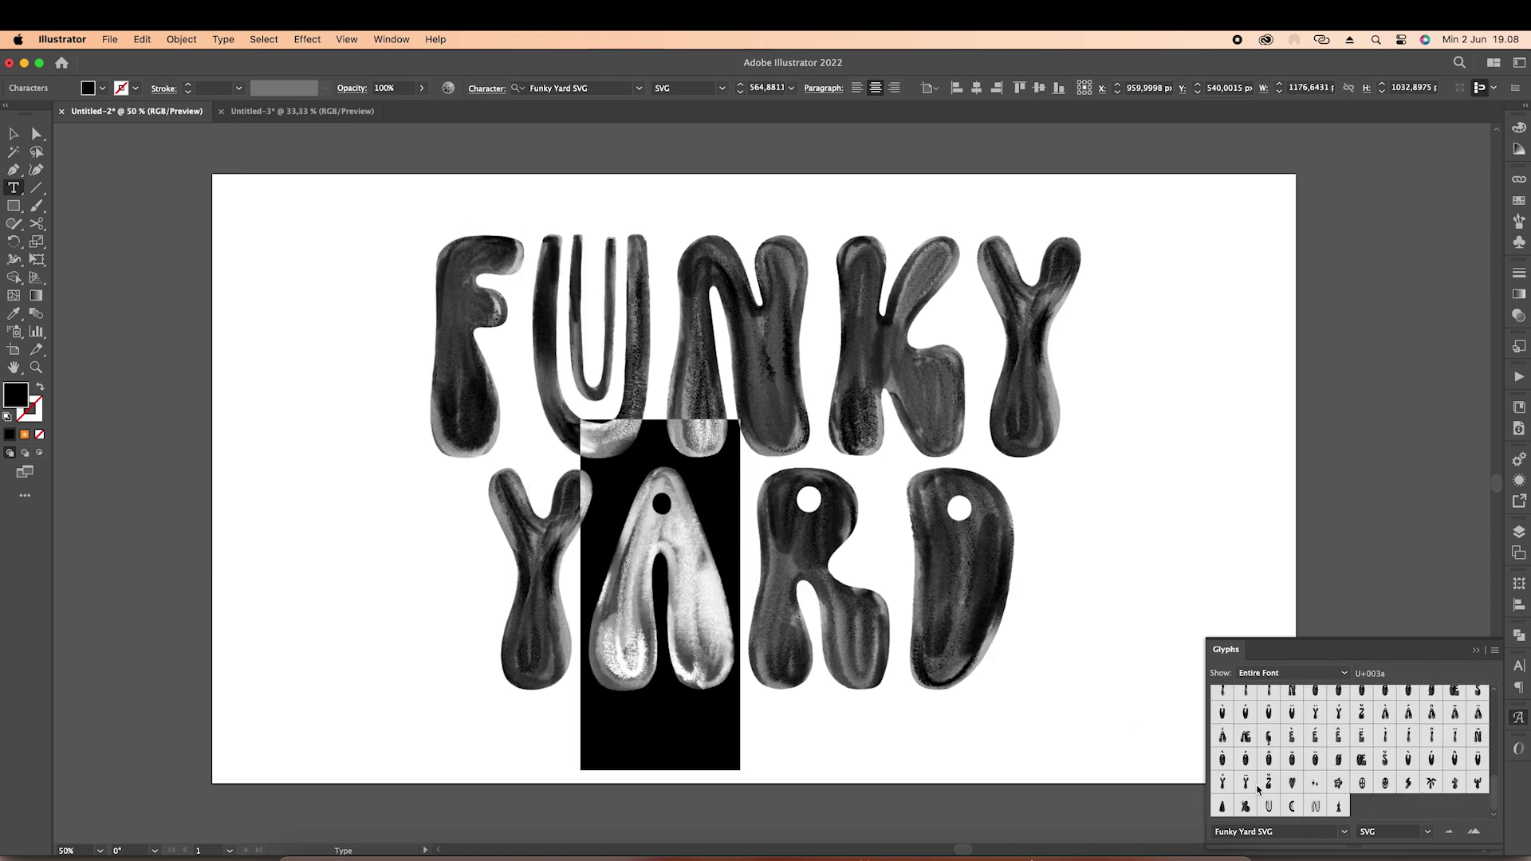
double_click(1224, 807)
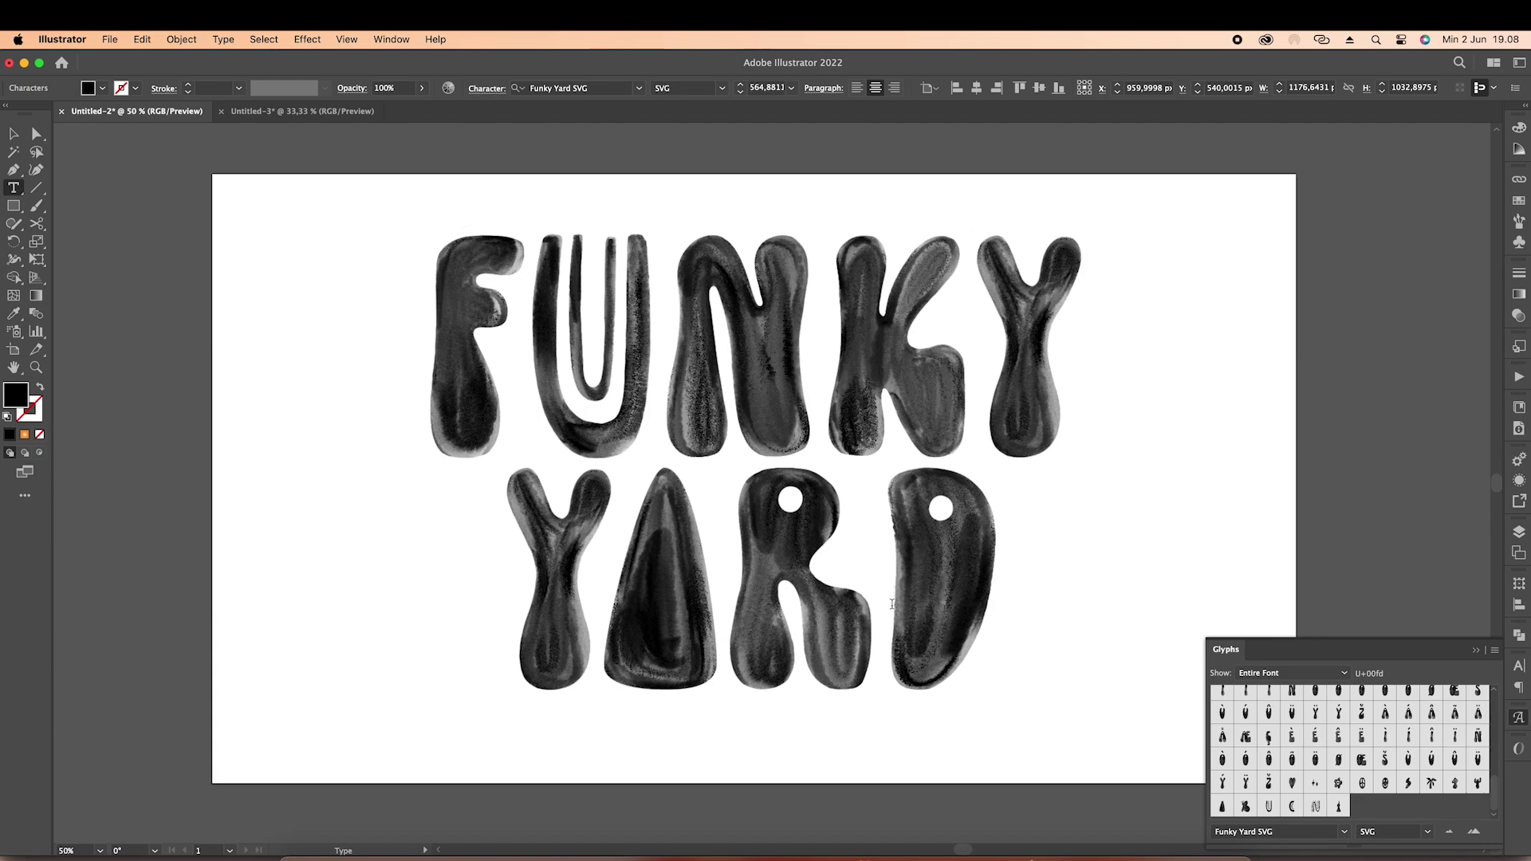
click(17, 136)
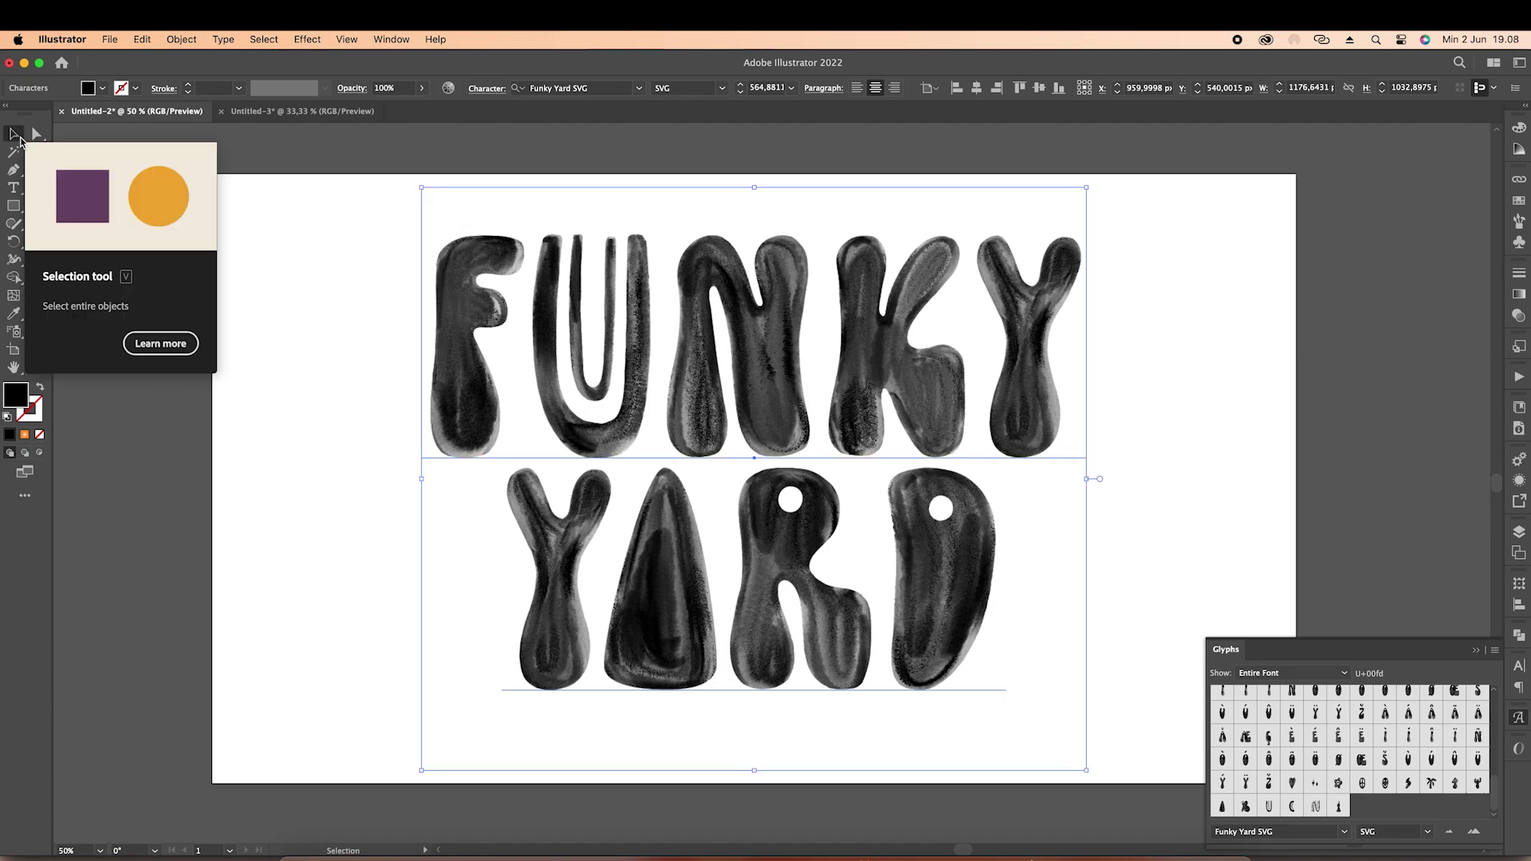
click(1255, 420)
click(1520, 725)
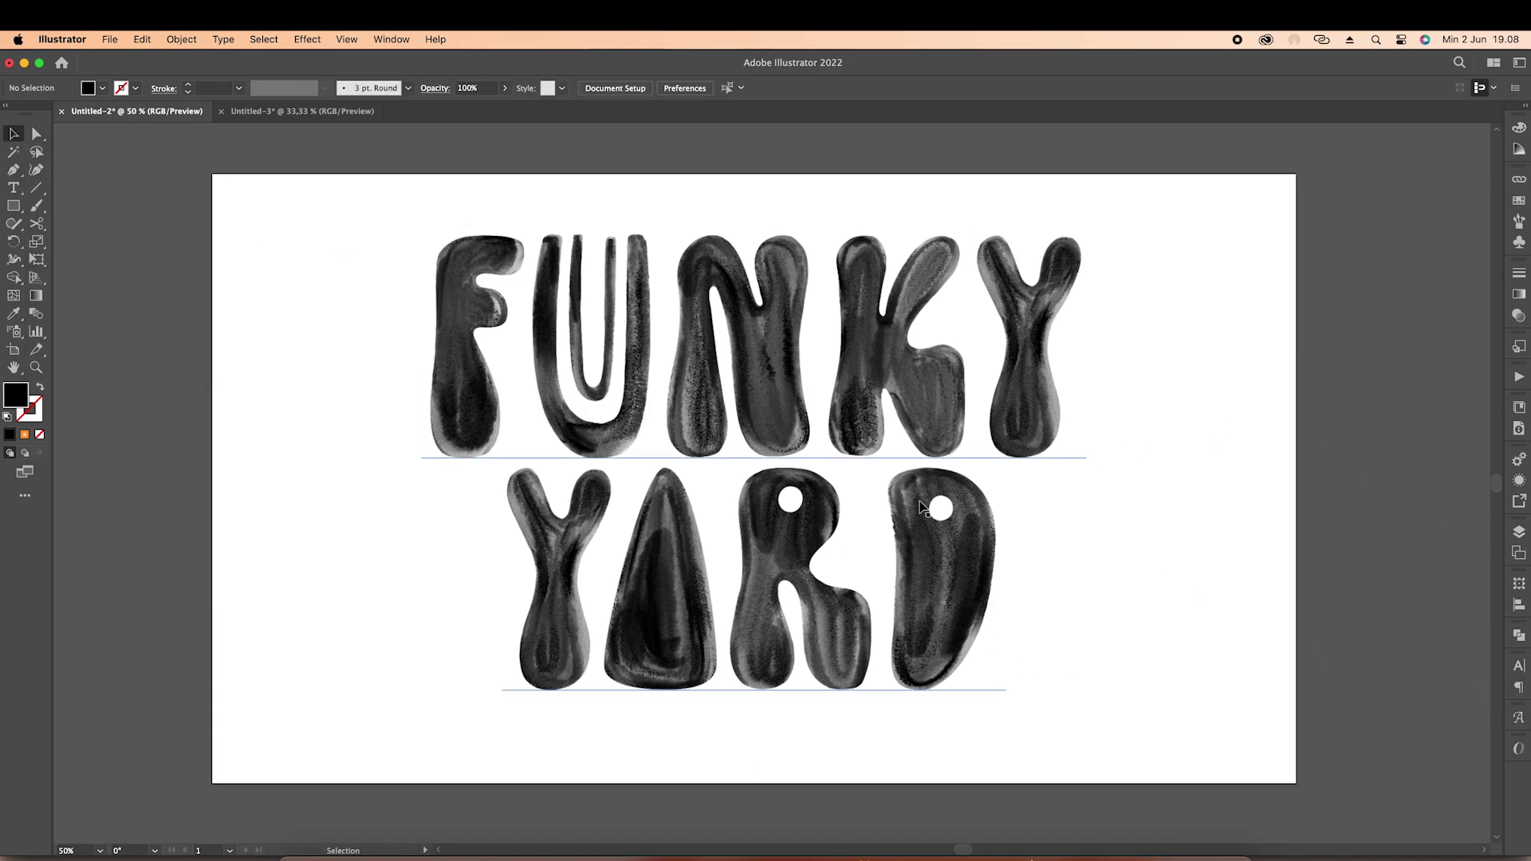
click(815, 434)
drag(805, 396, 788, 391)
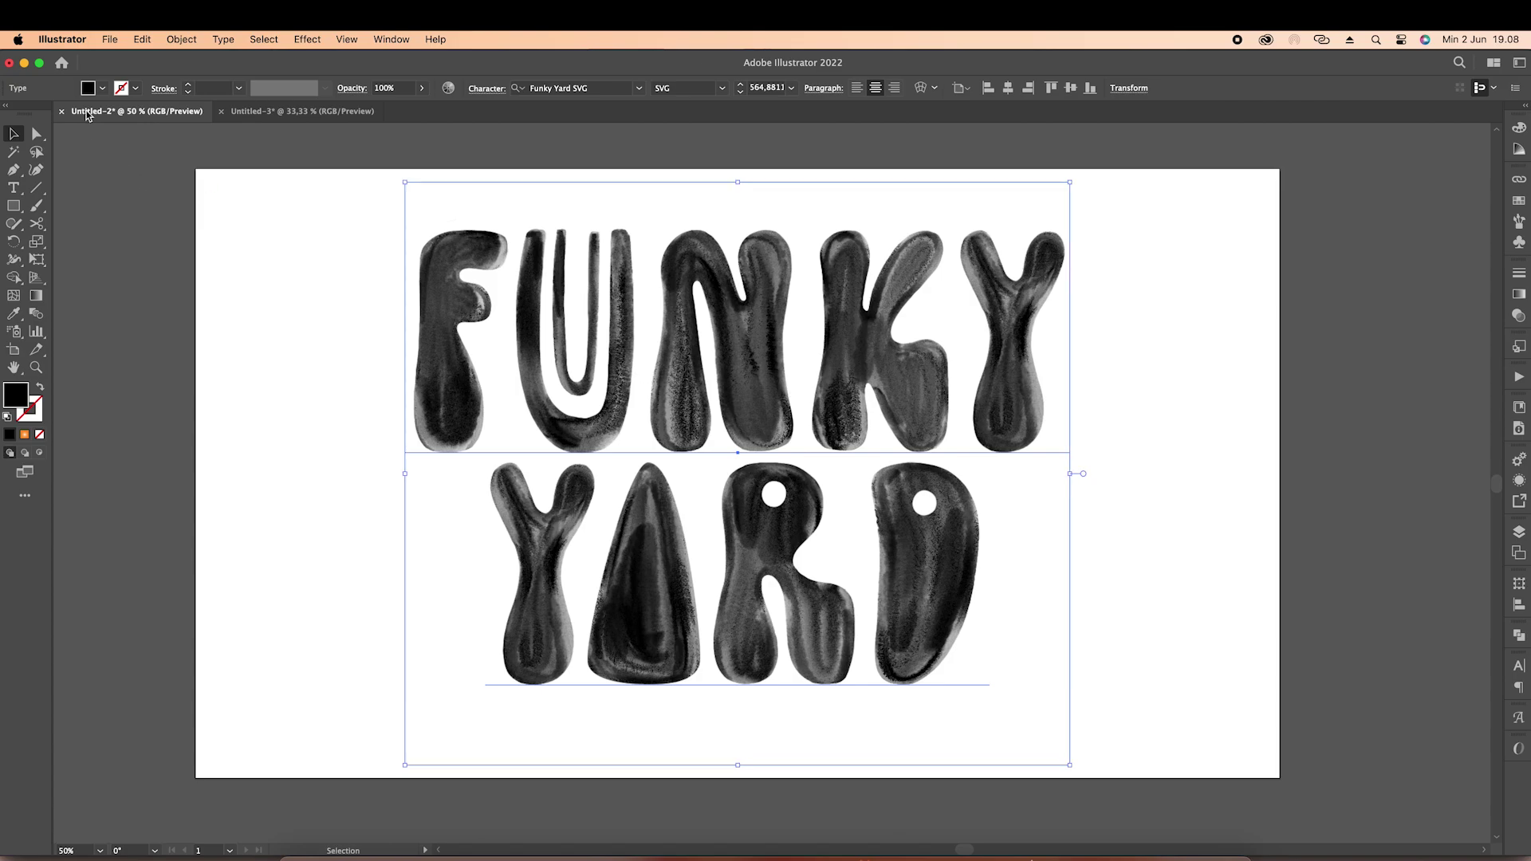
- Rasterize the FUNKY YARD text as RGB at 300 ppi with a transparent background
click(14, 206)
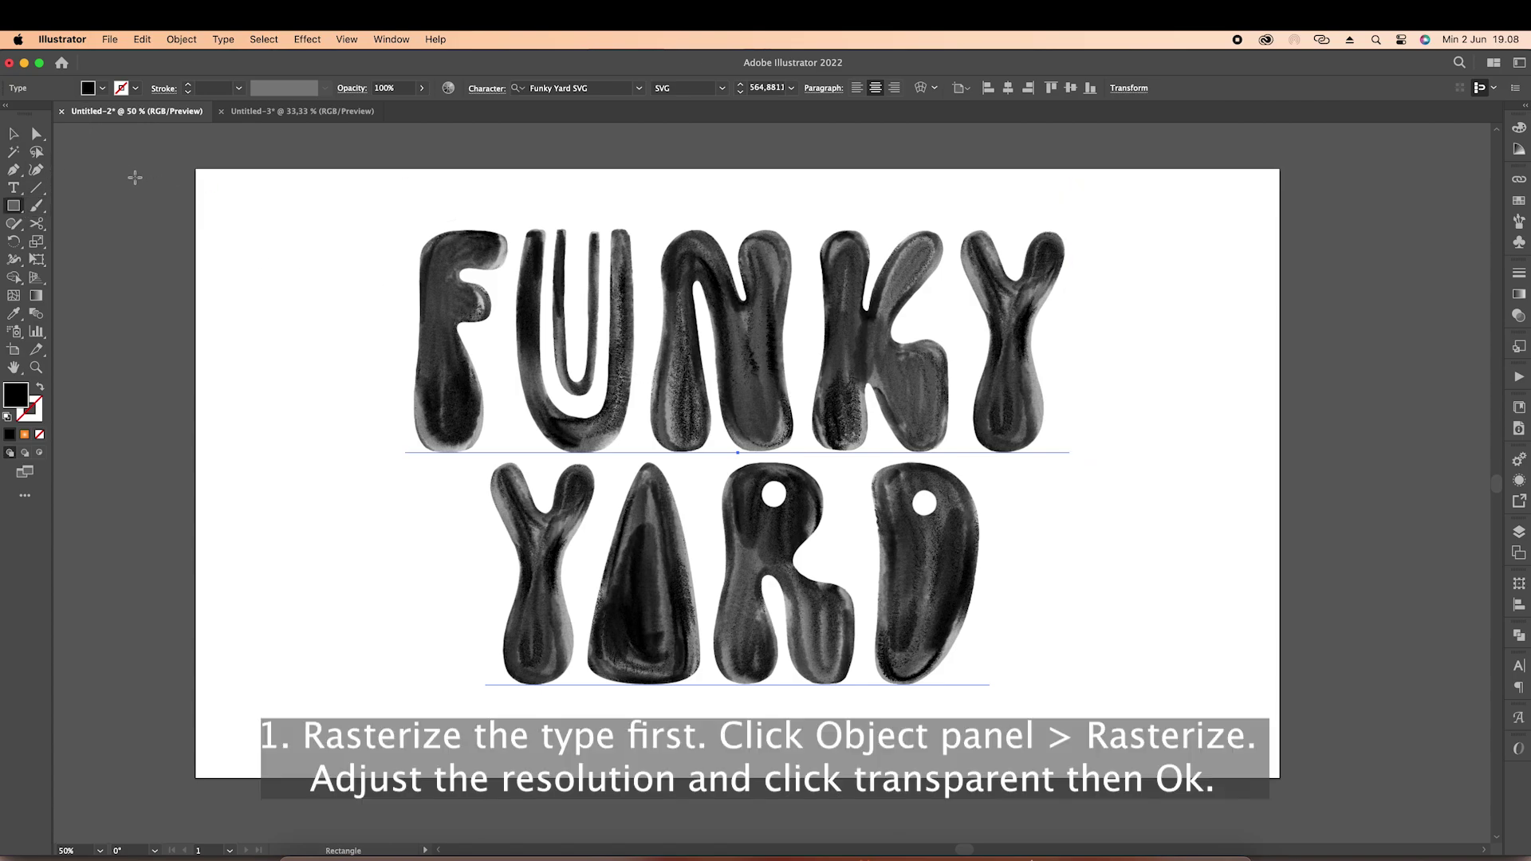
click(13, 134)
key(super+a)
key(super+minus)
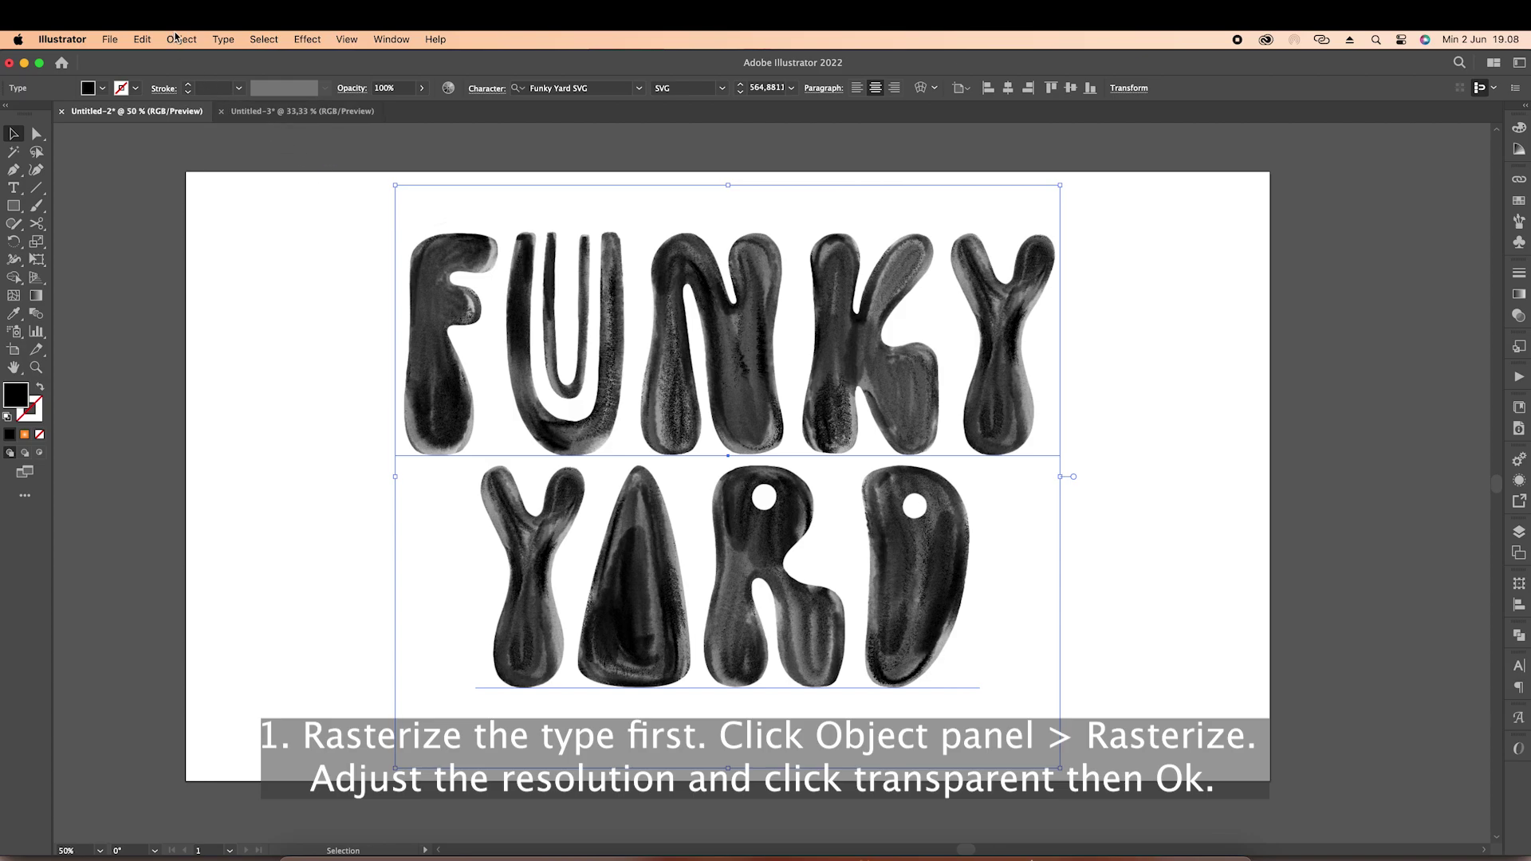
click(181, 39)
click(227, 275)
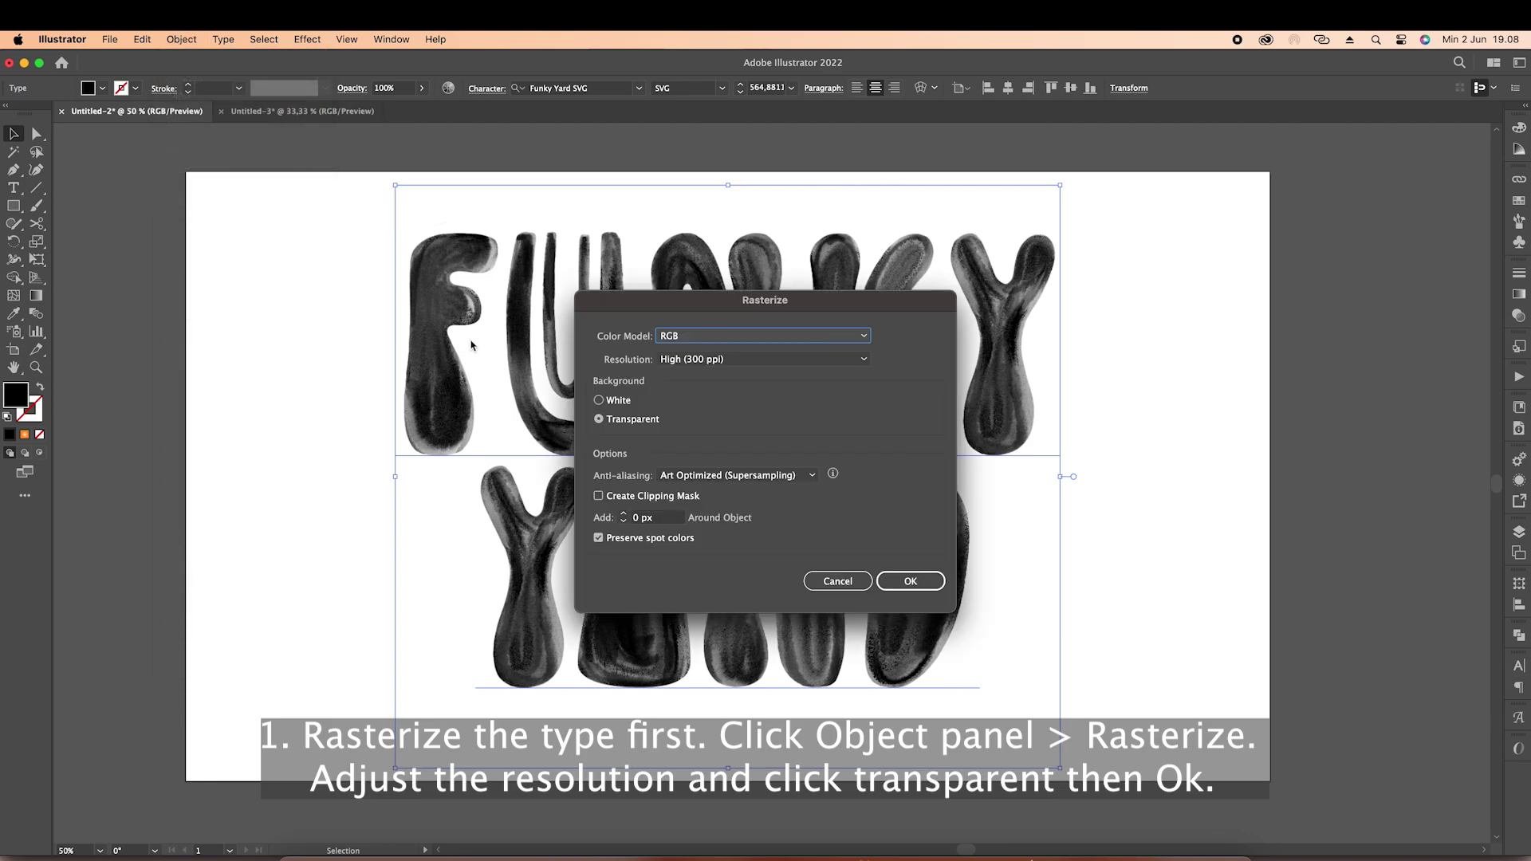
click(910, 580)
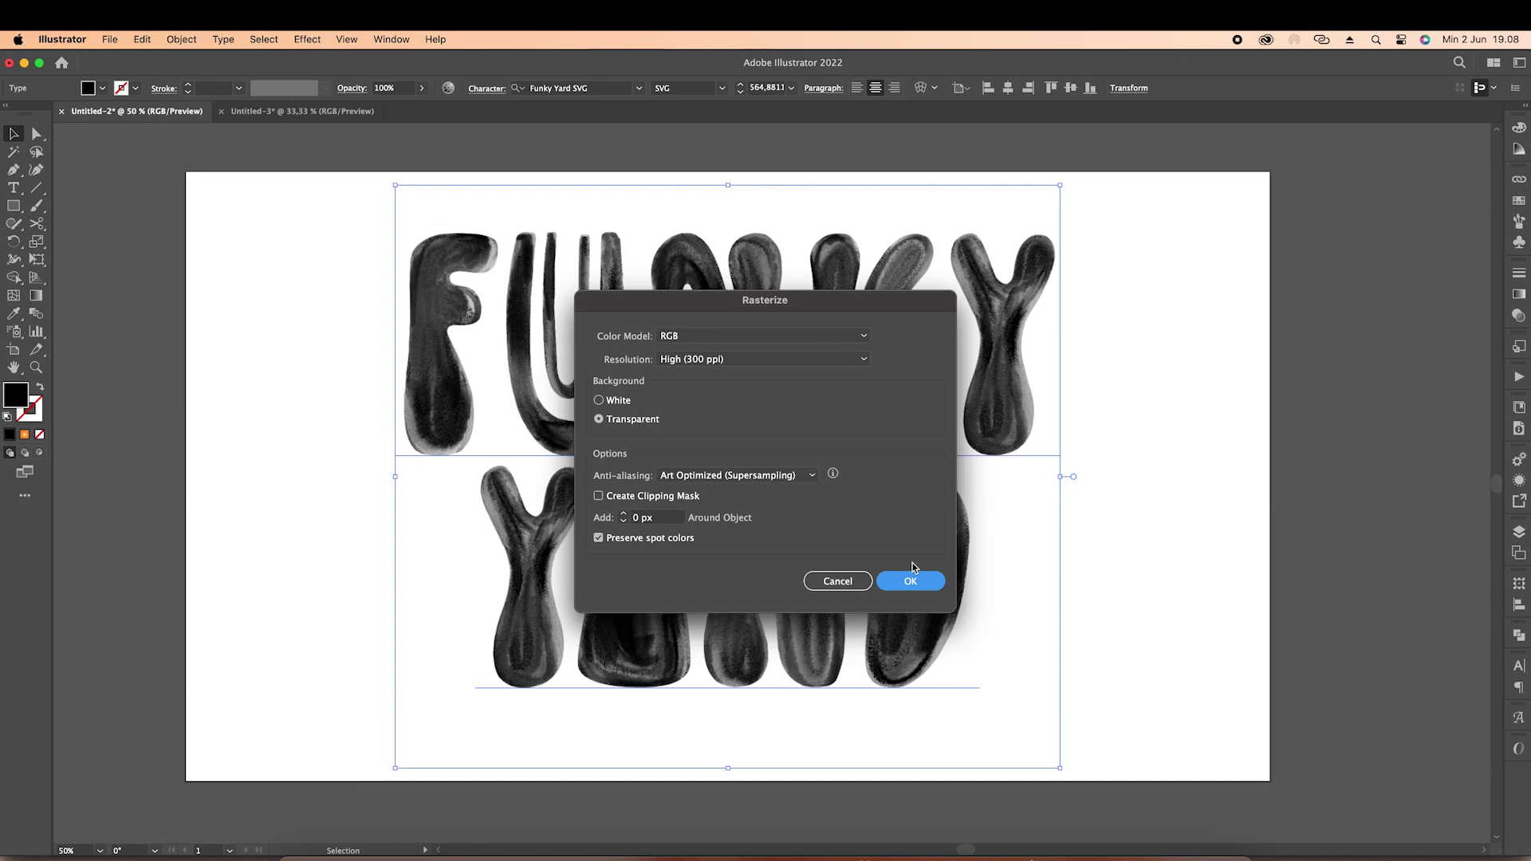
click(912, 580)
- Draw a magenta rectangle over the lettering and send it behind the artwork
click(14, 205)
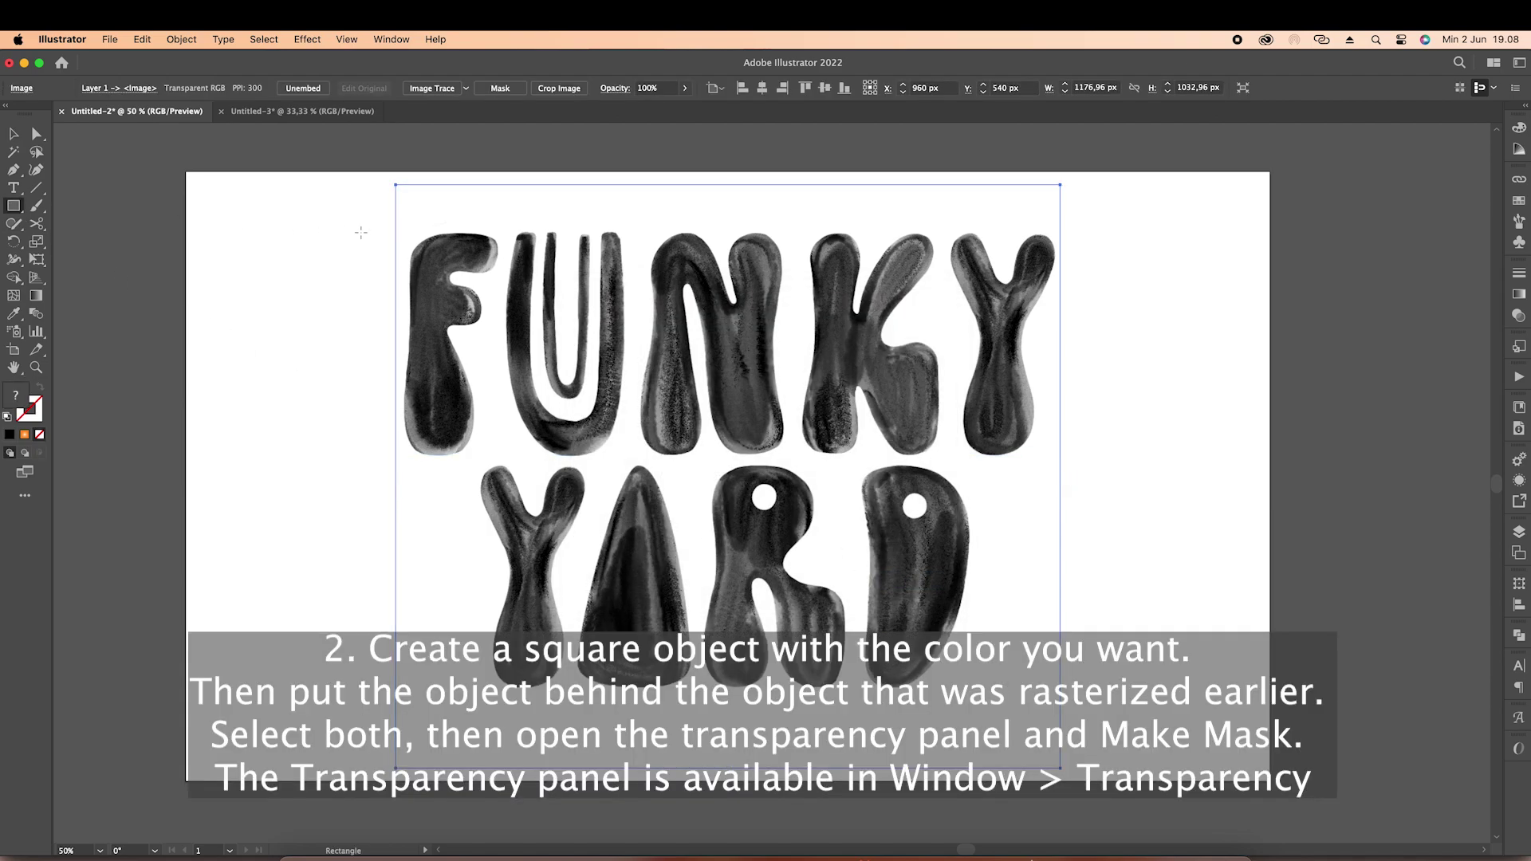
drag(352, 204, 1147, 713)
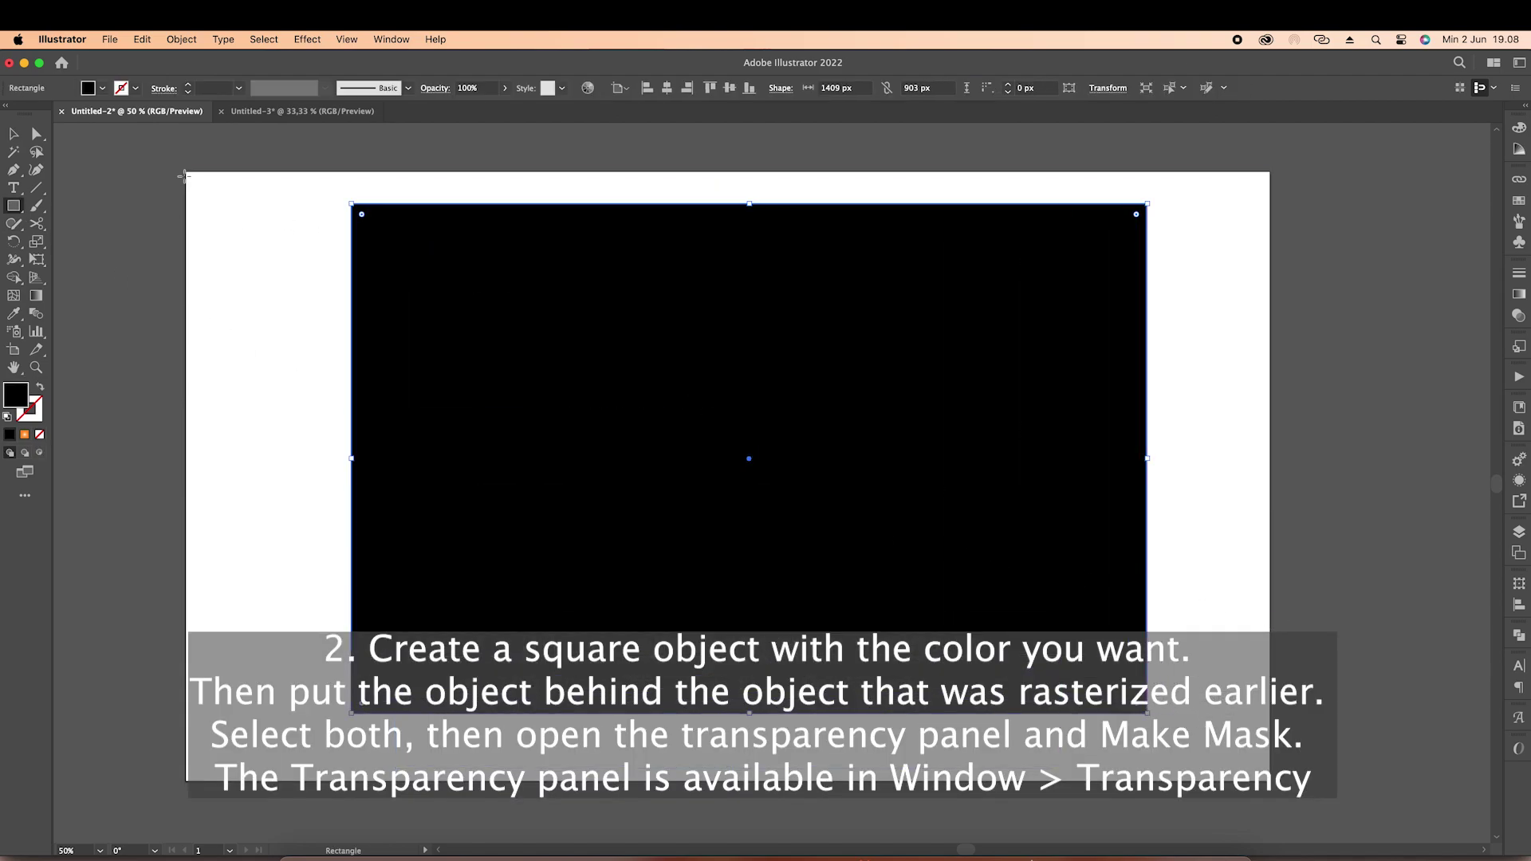
click(103, 87)
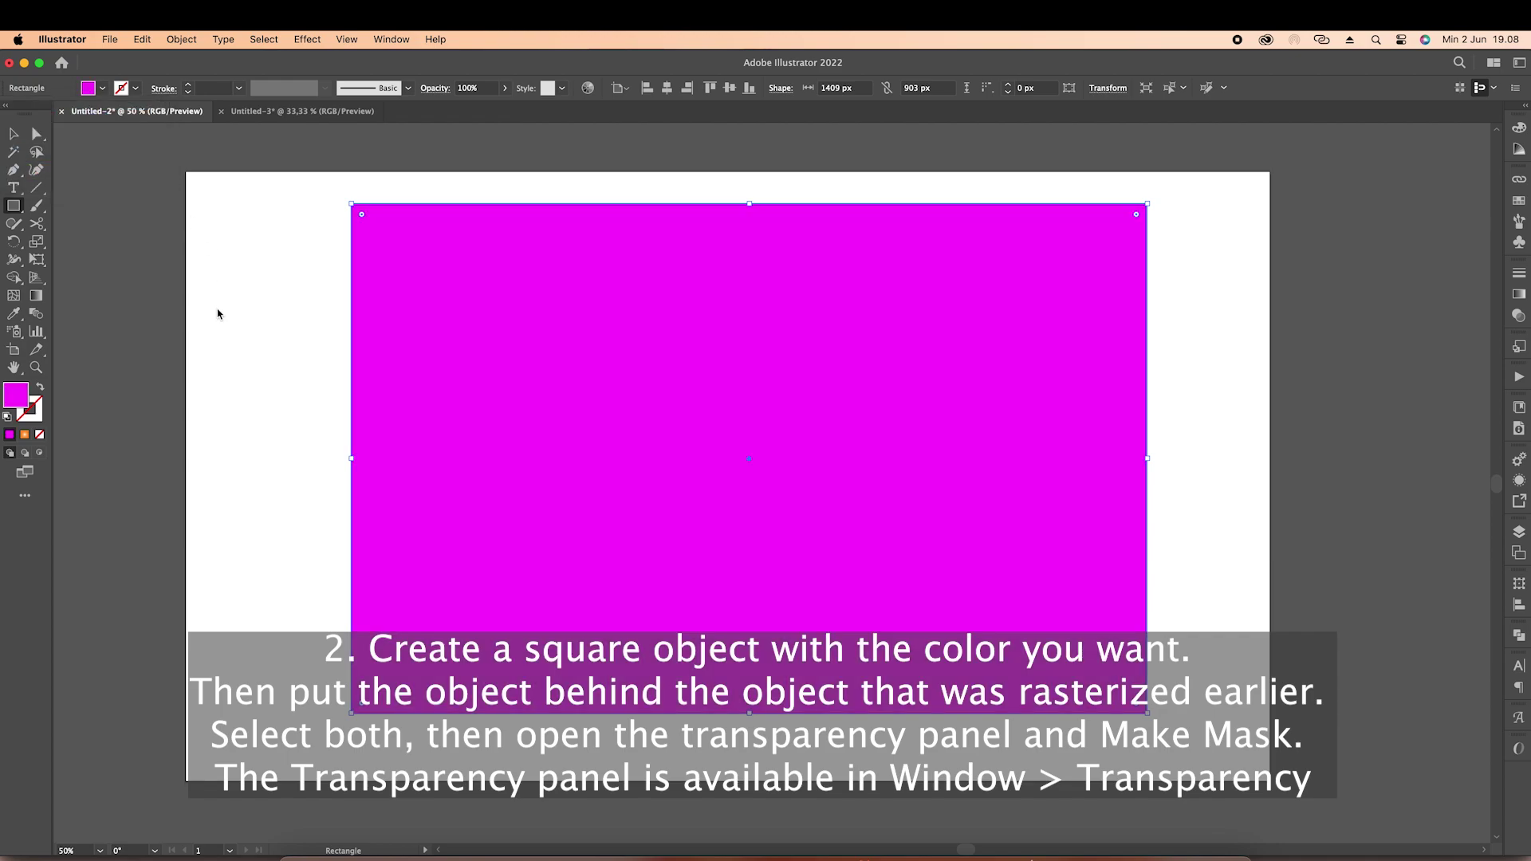
click(215, 312)
key(ctrl+shift+bracketleft)
key(v)
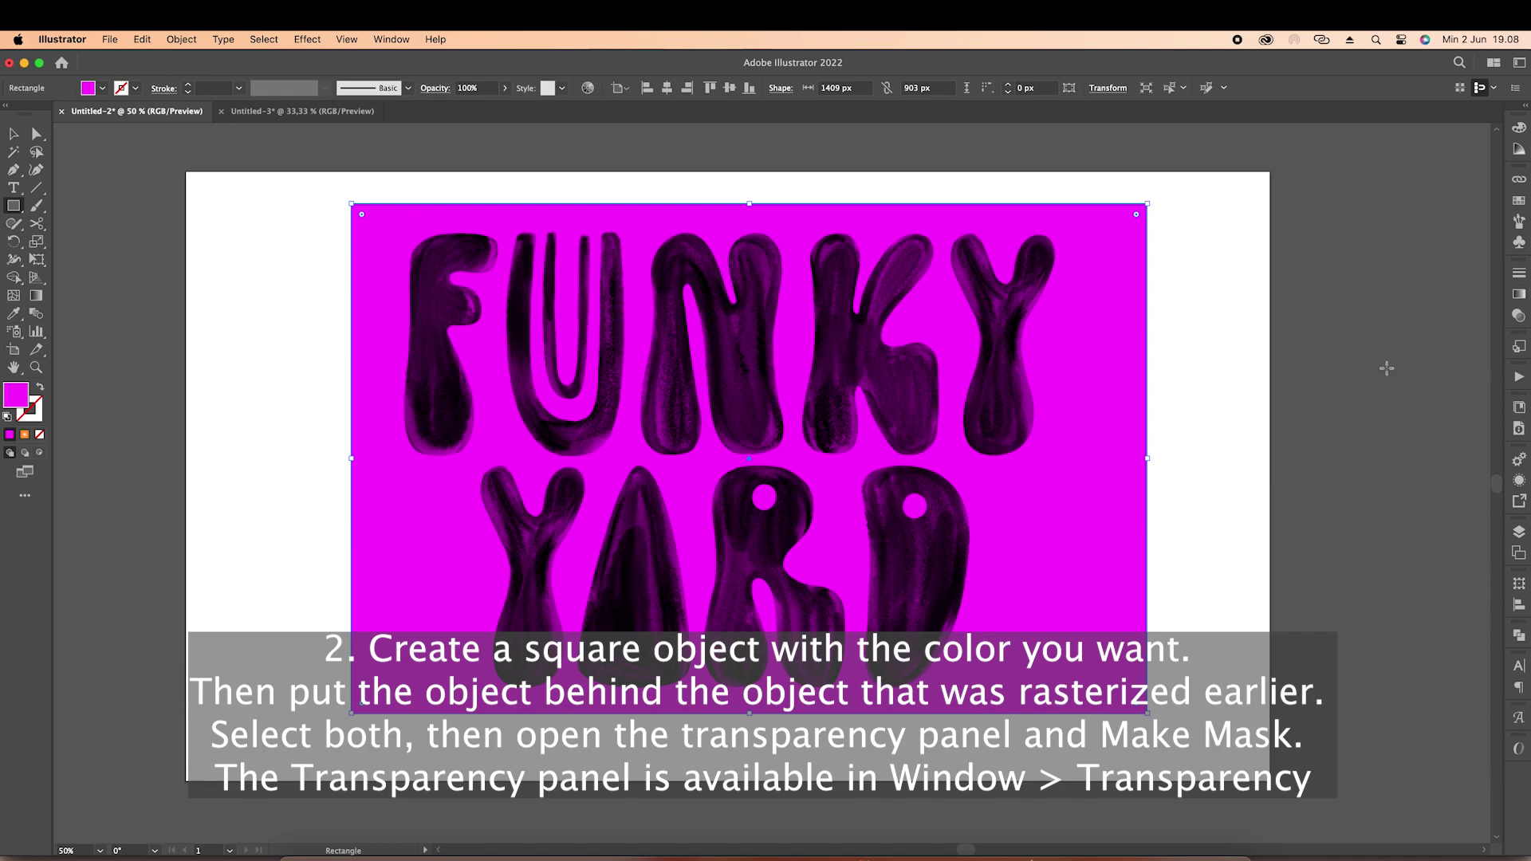
- Select the rectangle and artwork together and apply Make Mask in Transparency
key(b)
key(v)
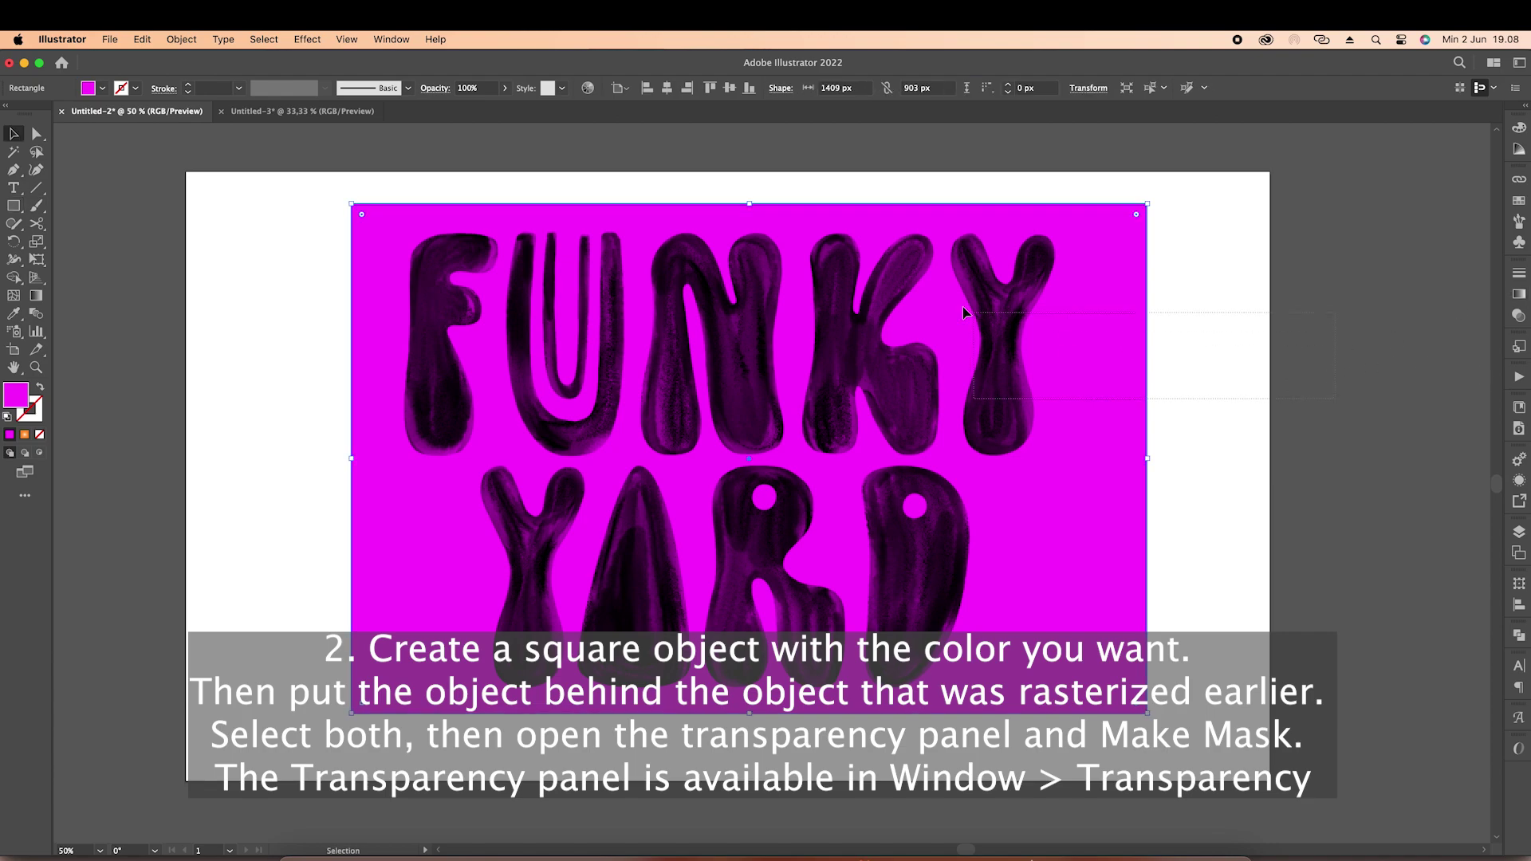
key(super+a)
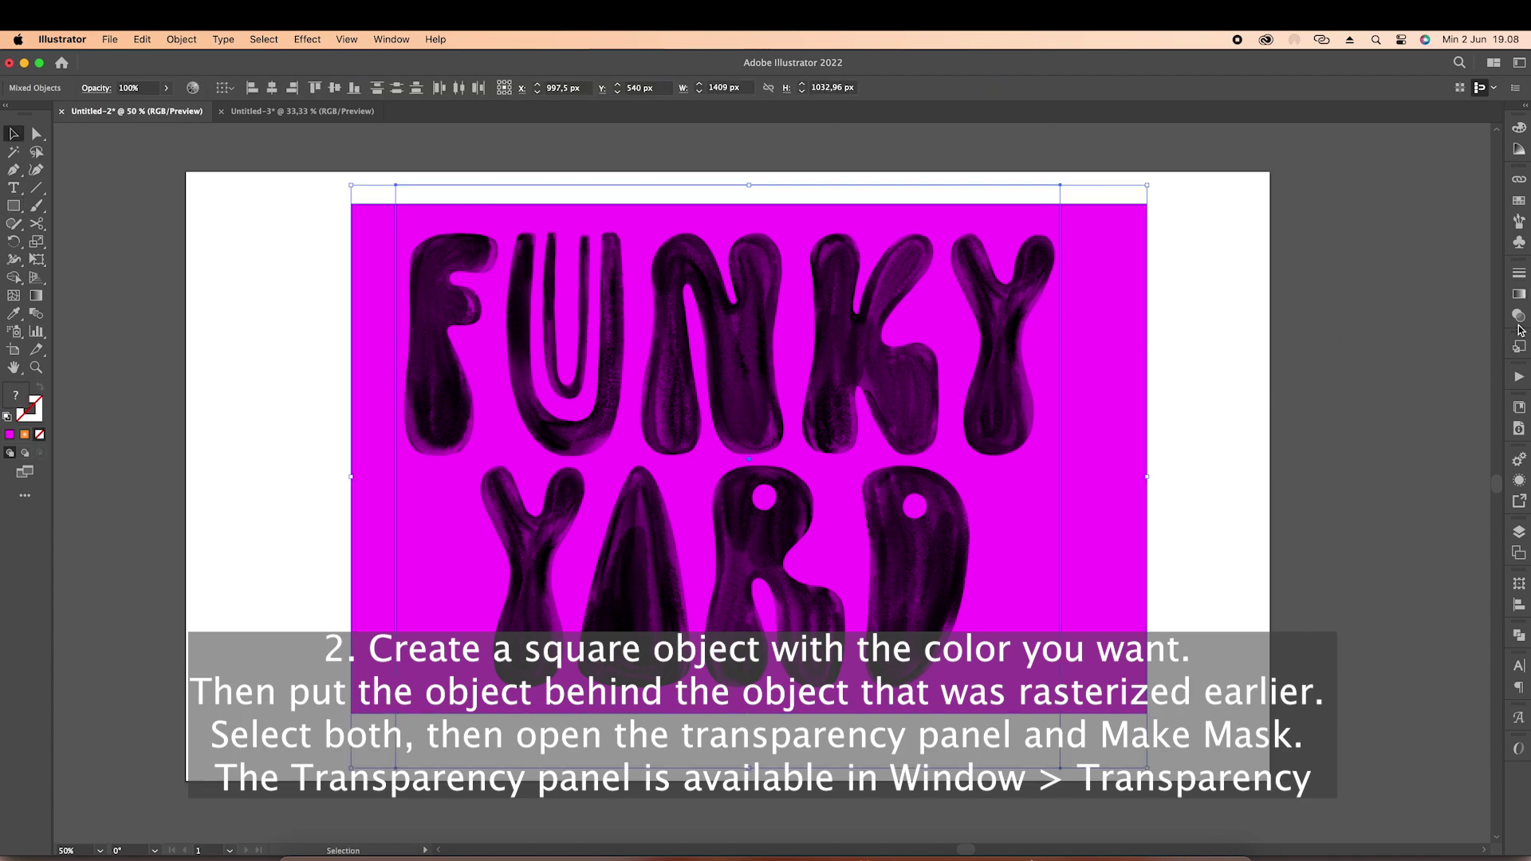
click(1519, 323)
click(1463, 314)
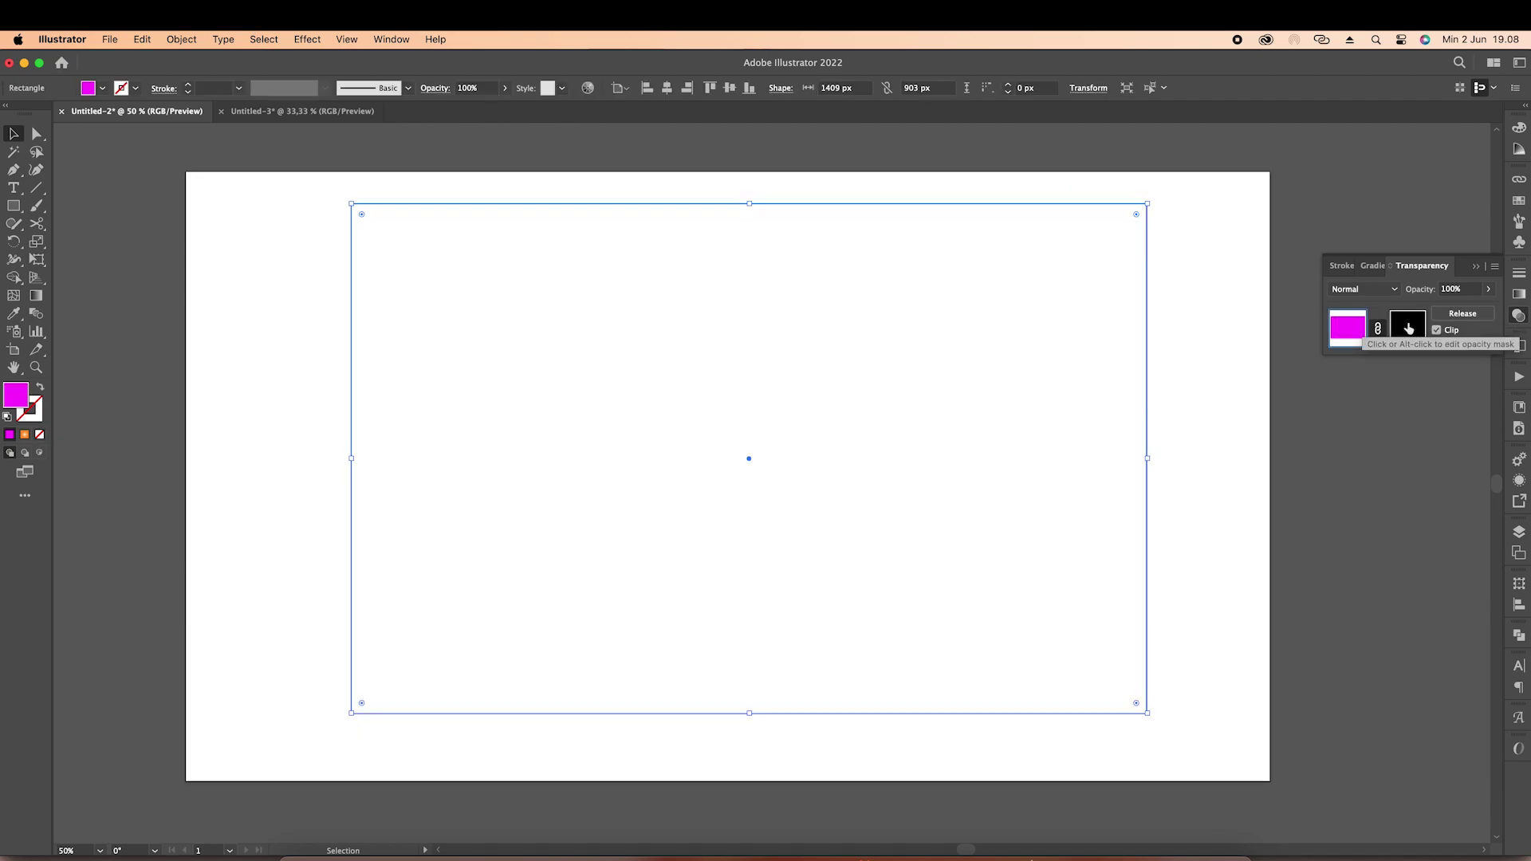
- Invert the opacity mask and recolour the lettering, trying navy before settling on yellow
click(1438, 345)
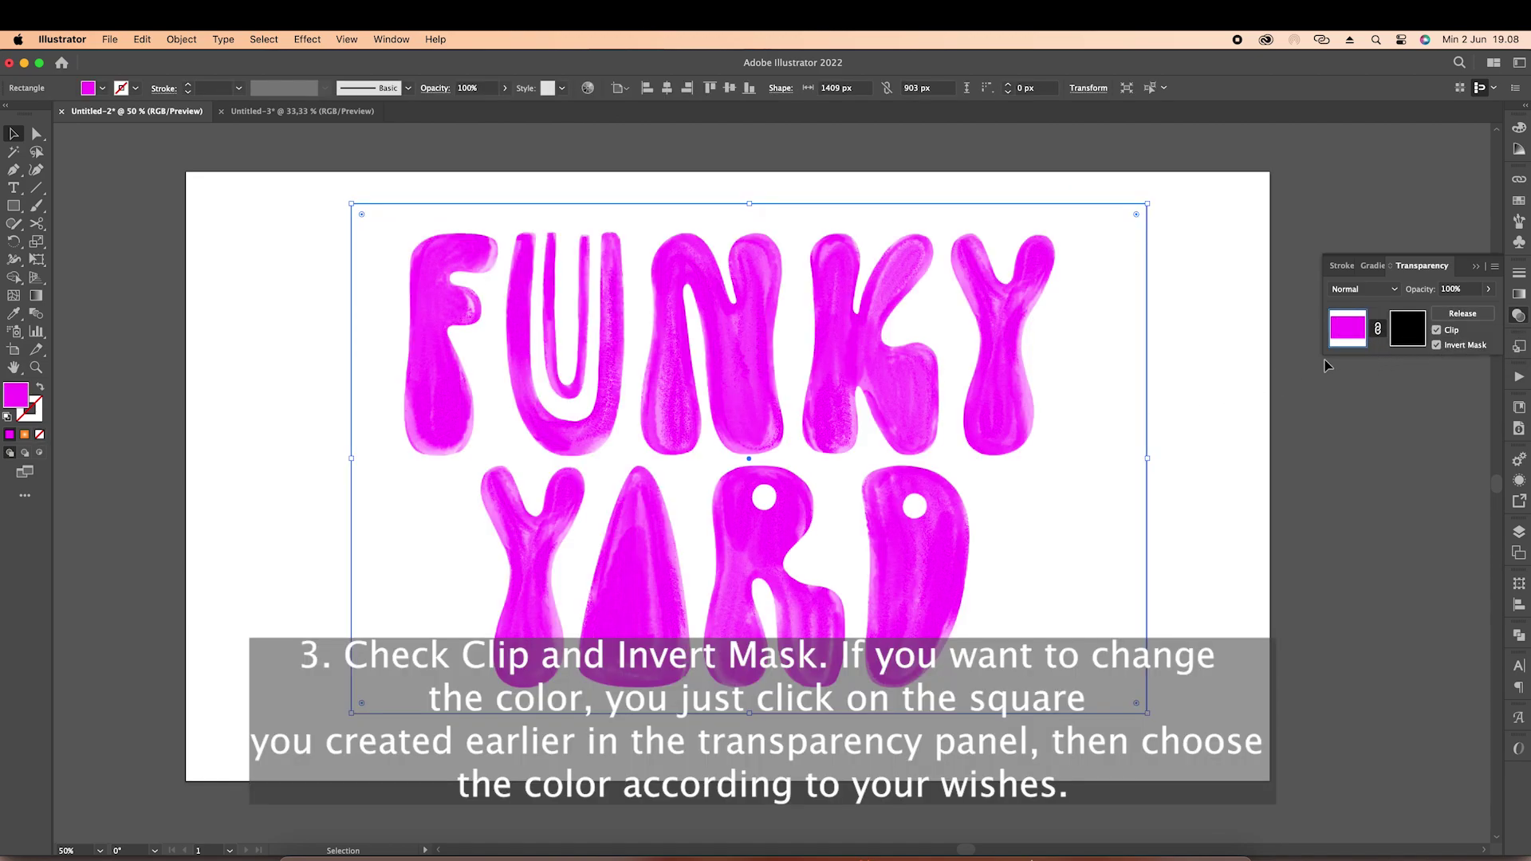
click(103, 90)
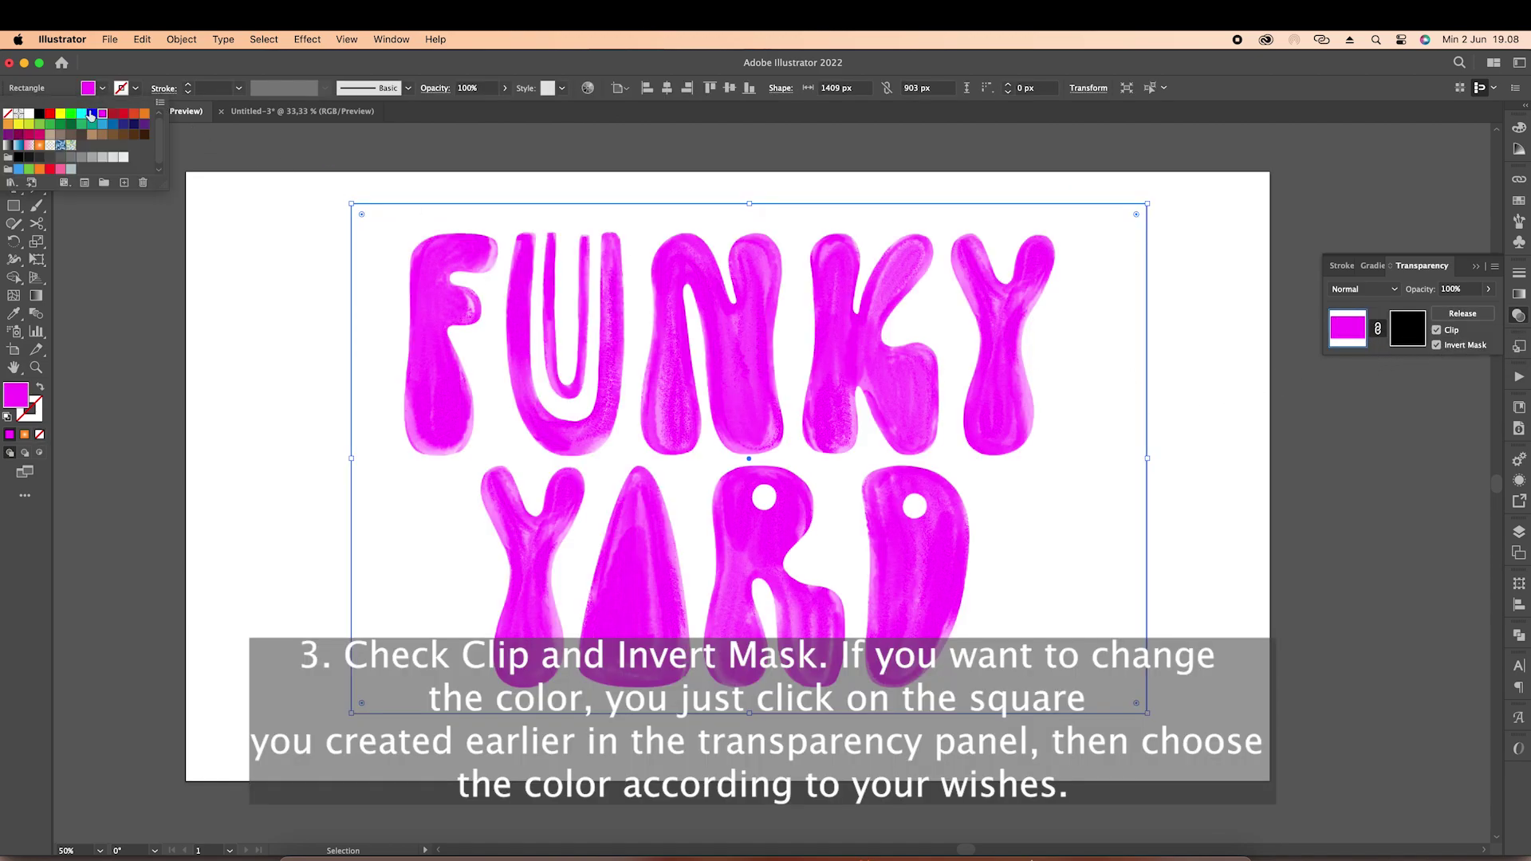
click(90, 114)
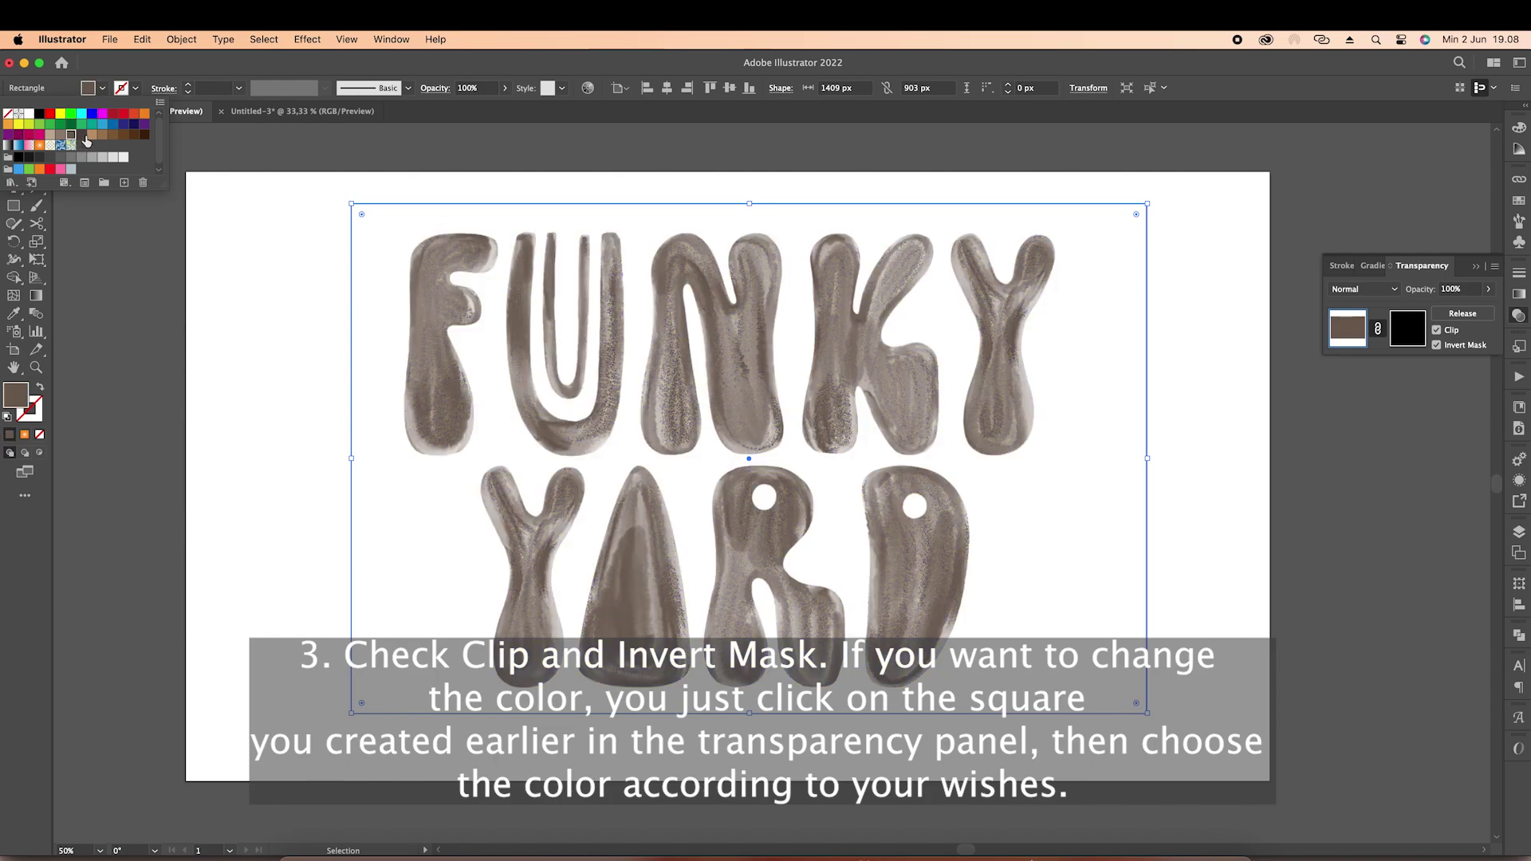
click(135, 124)
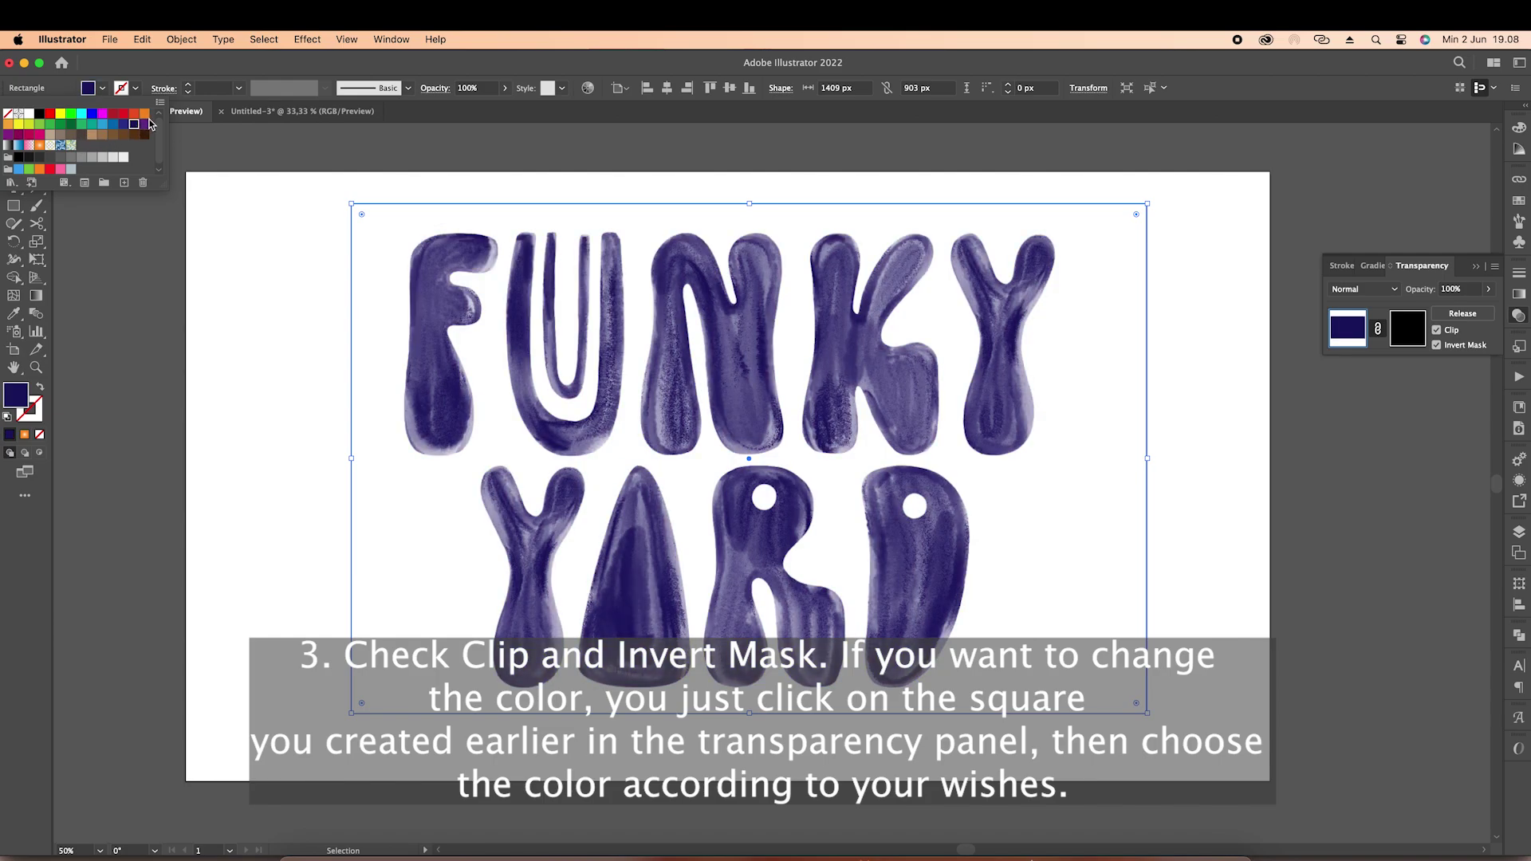
click(145, 124)
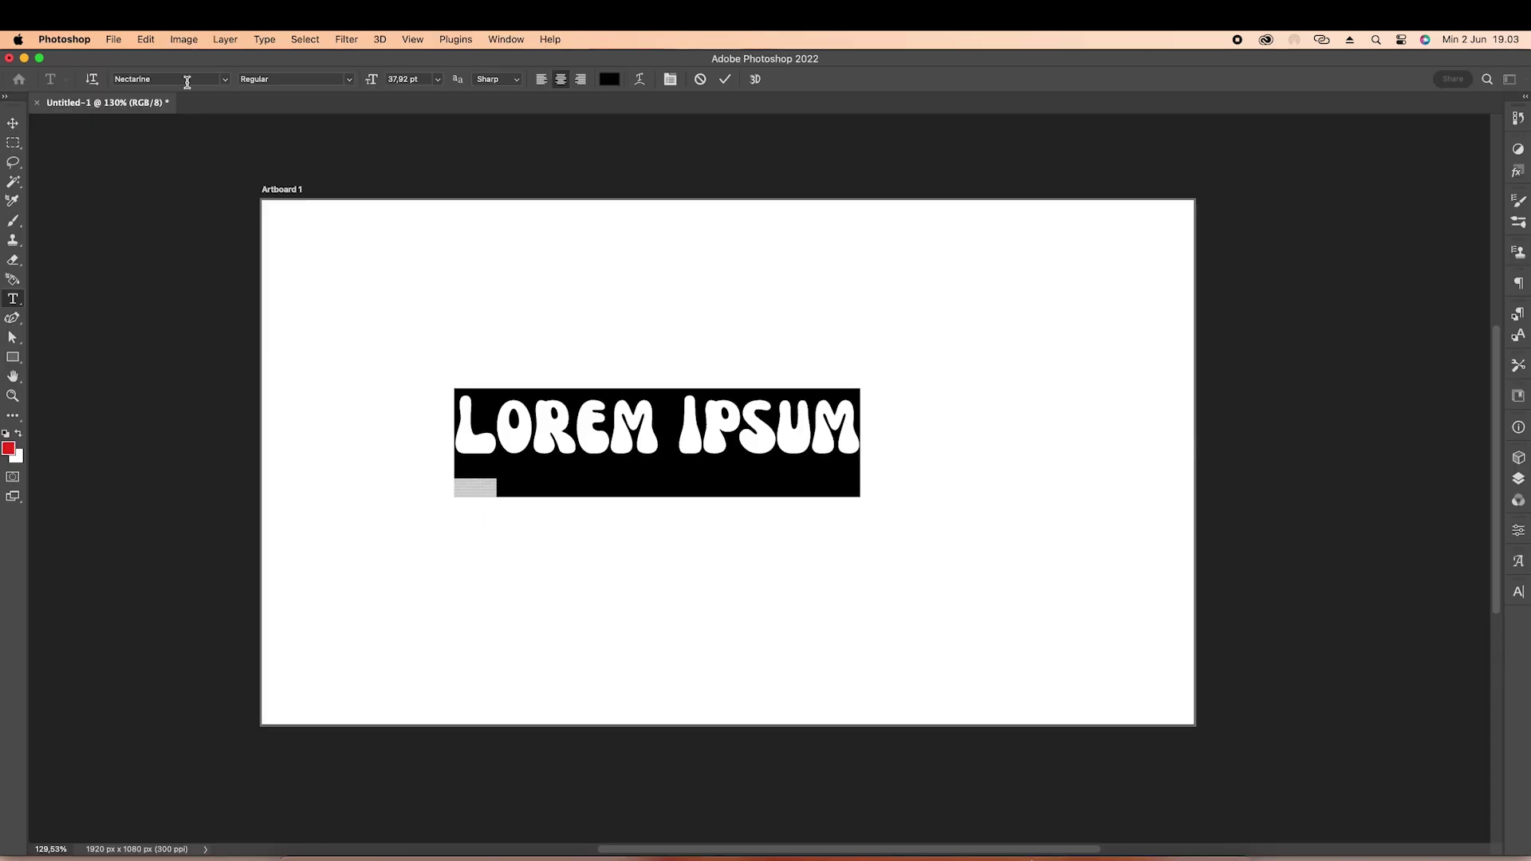
- Search 'funky yar' and set the font to Funky Yard SVG
click(188, 82)
text(funky yar)
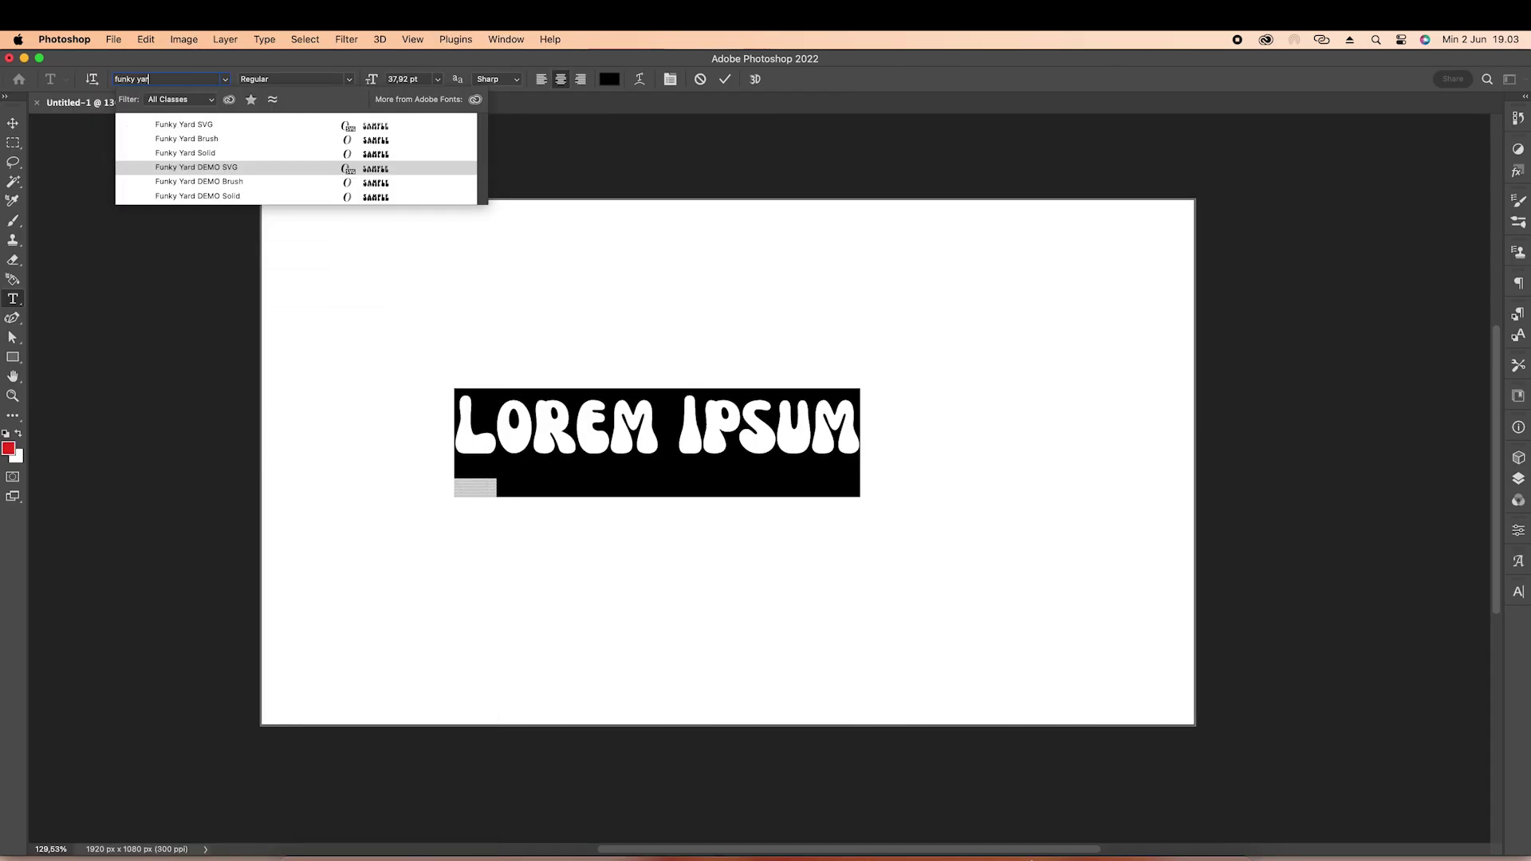
key(Up)
key(Up)
key(Up)
key(Return)
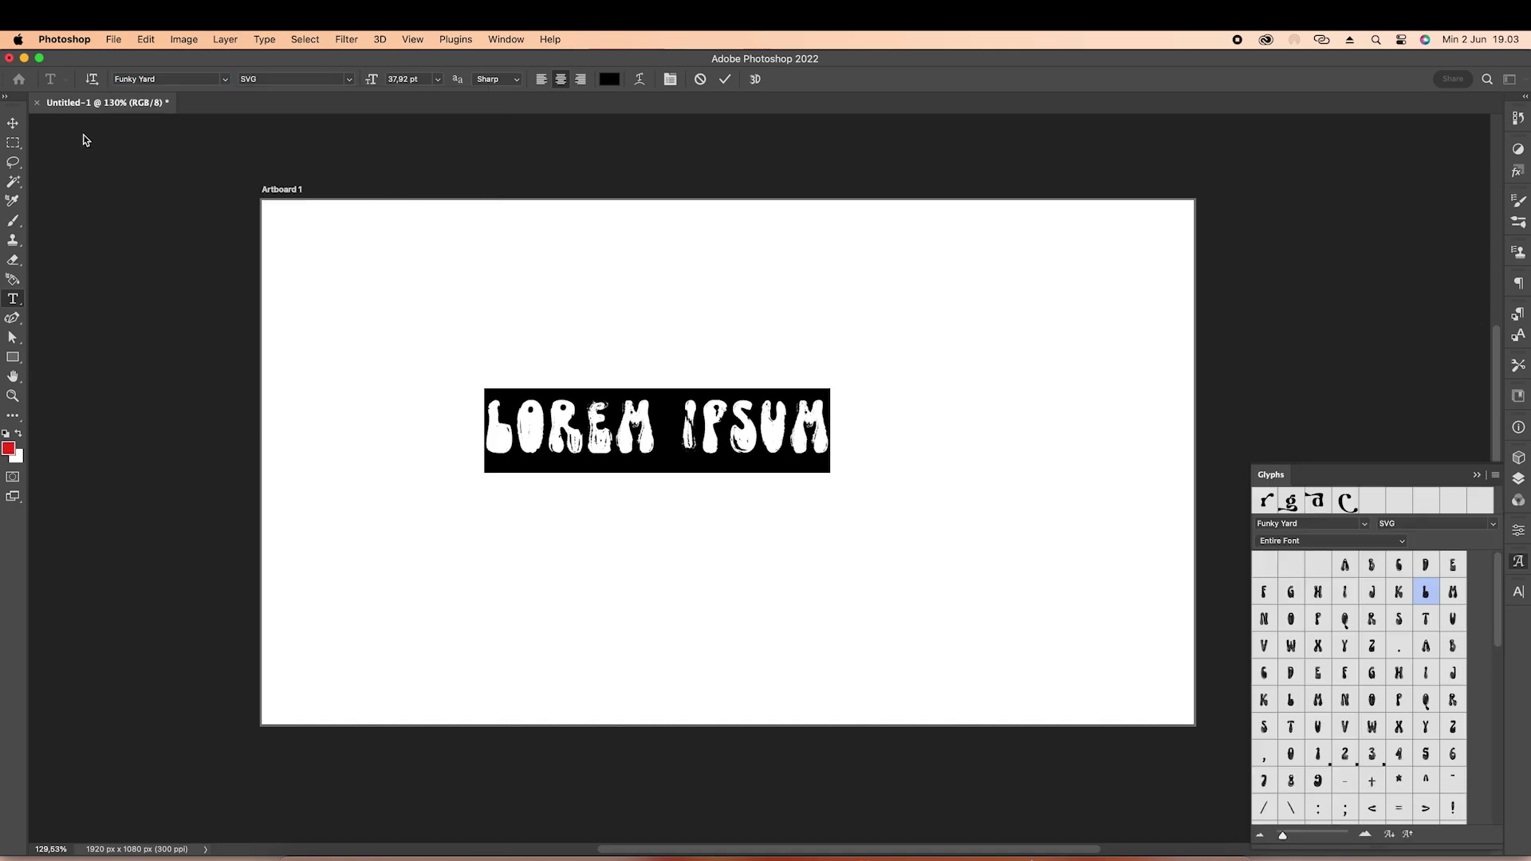
- Replace the Lorem Ipsum text with FUNKY YARD on two lines
click(688, 407)
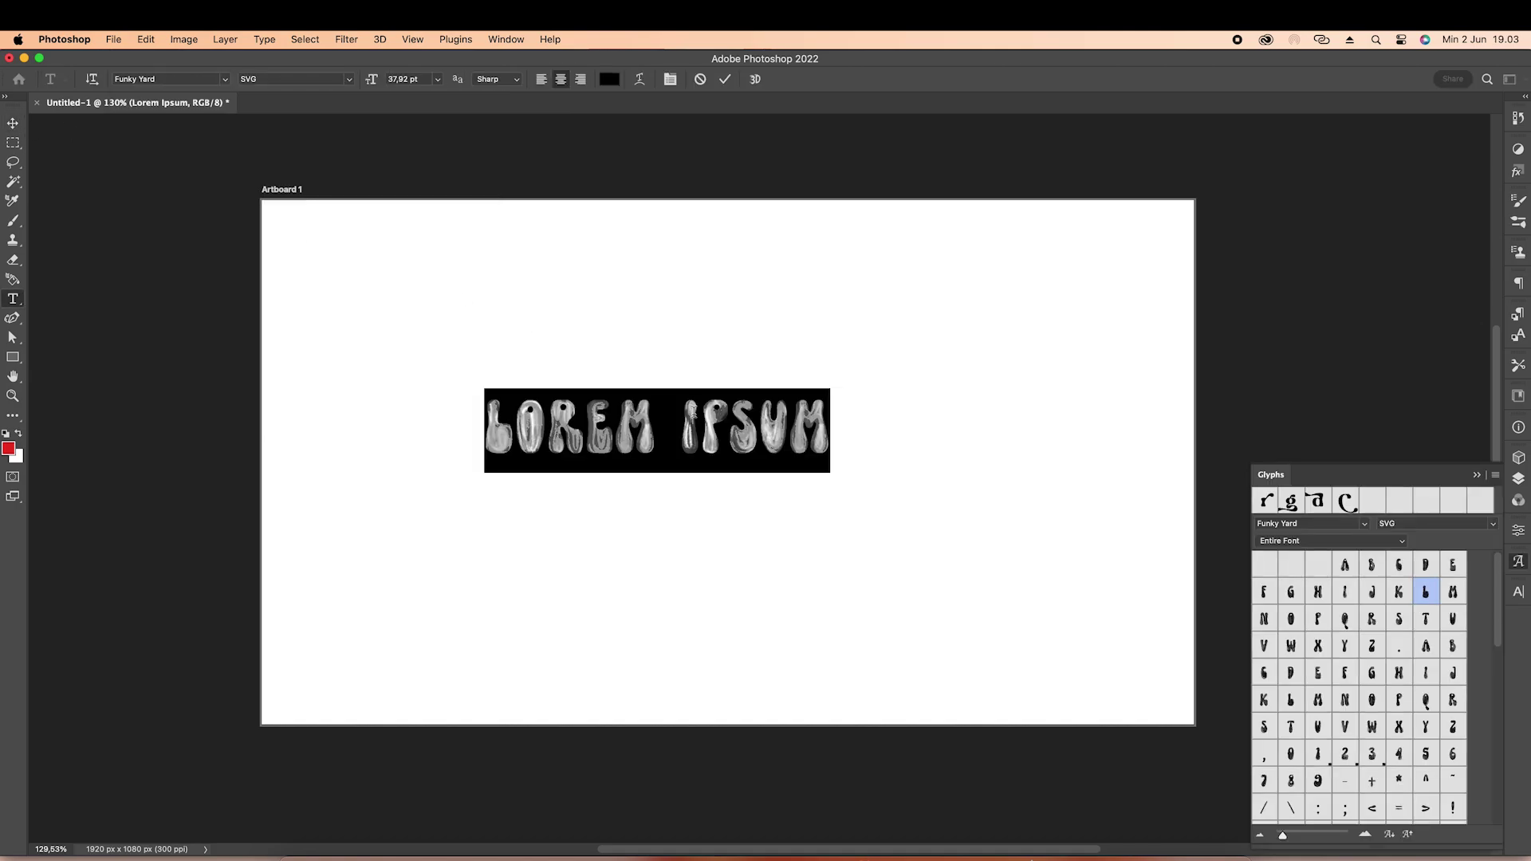
click(687, 407)
key(Return)
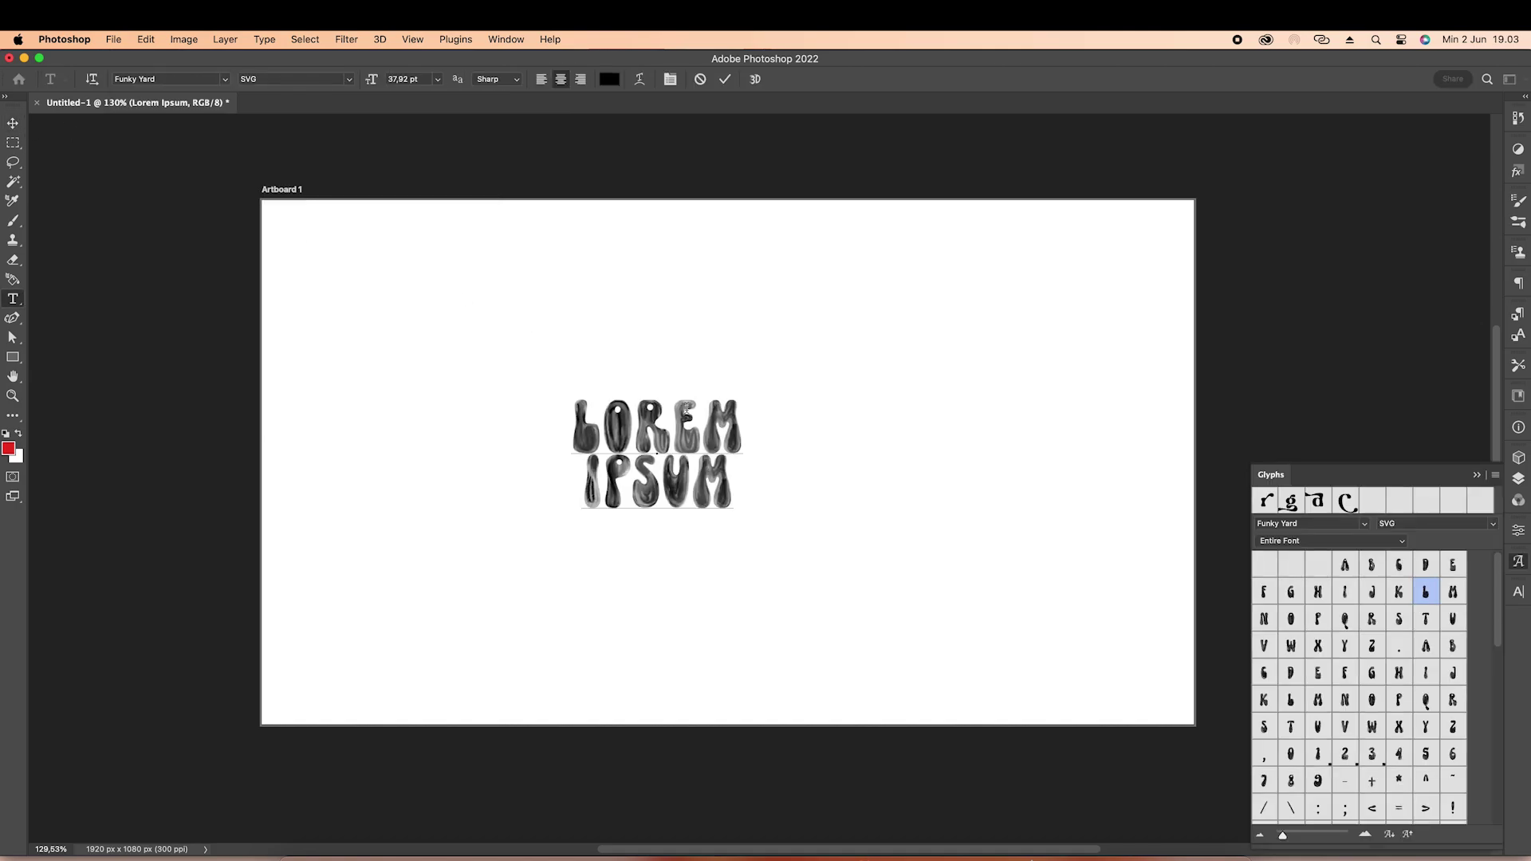
key(super+a)
text(FUNK)
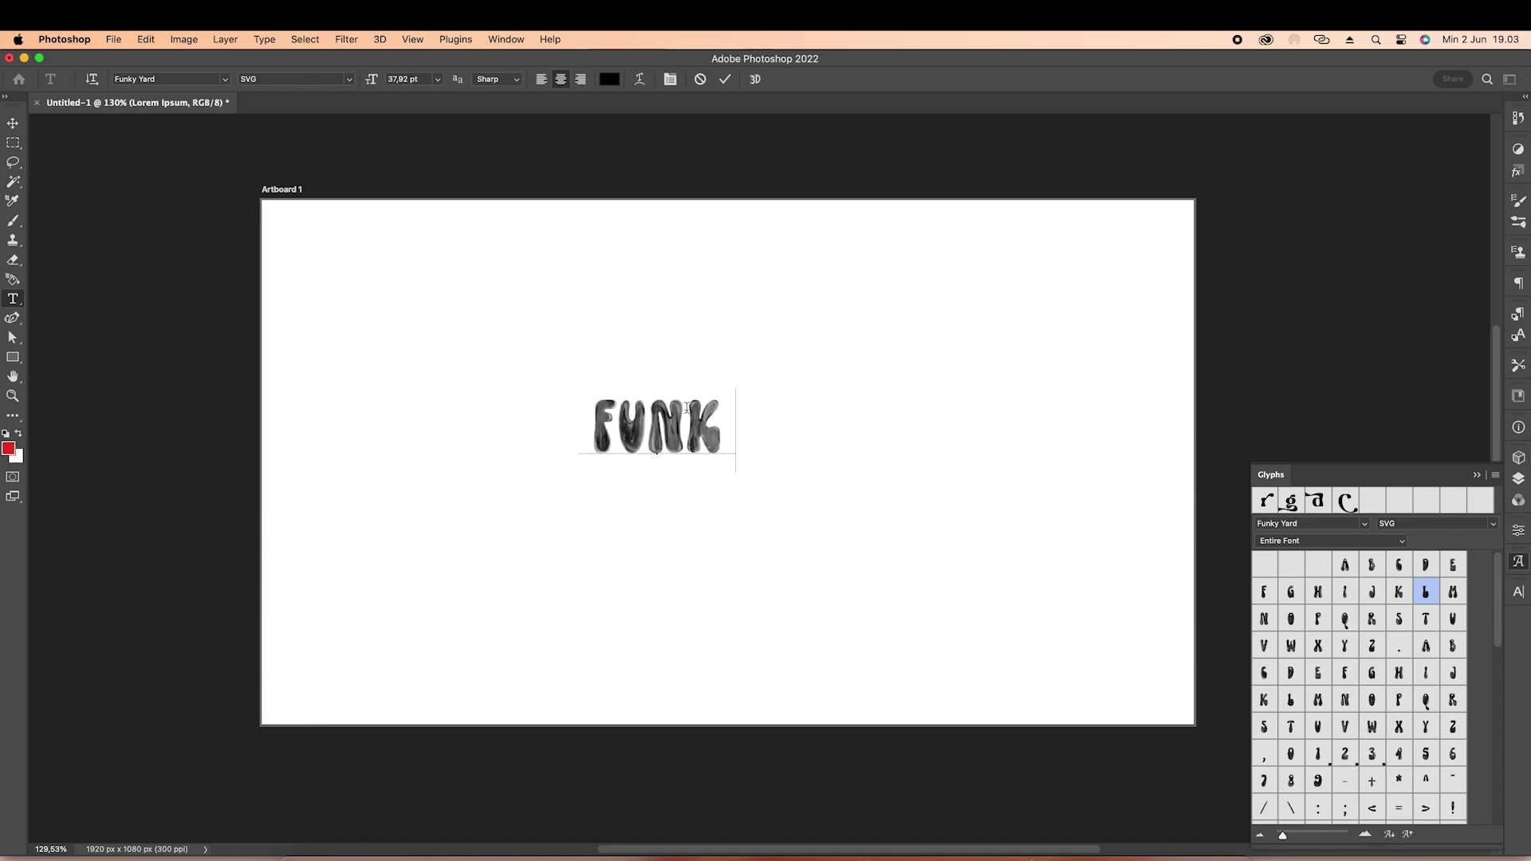
text(Y )
text(YARD)
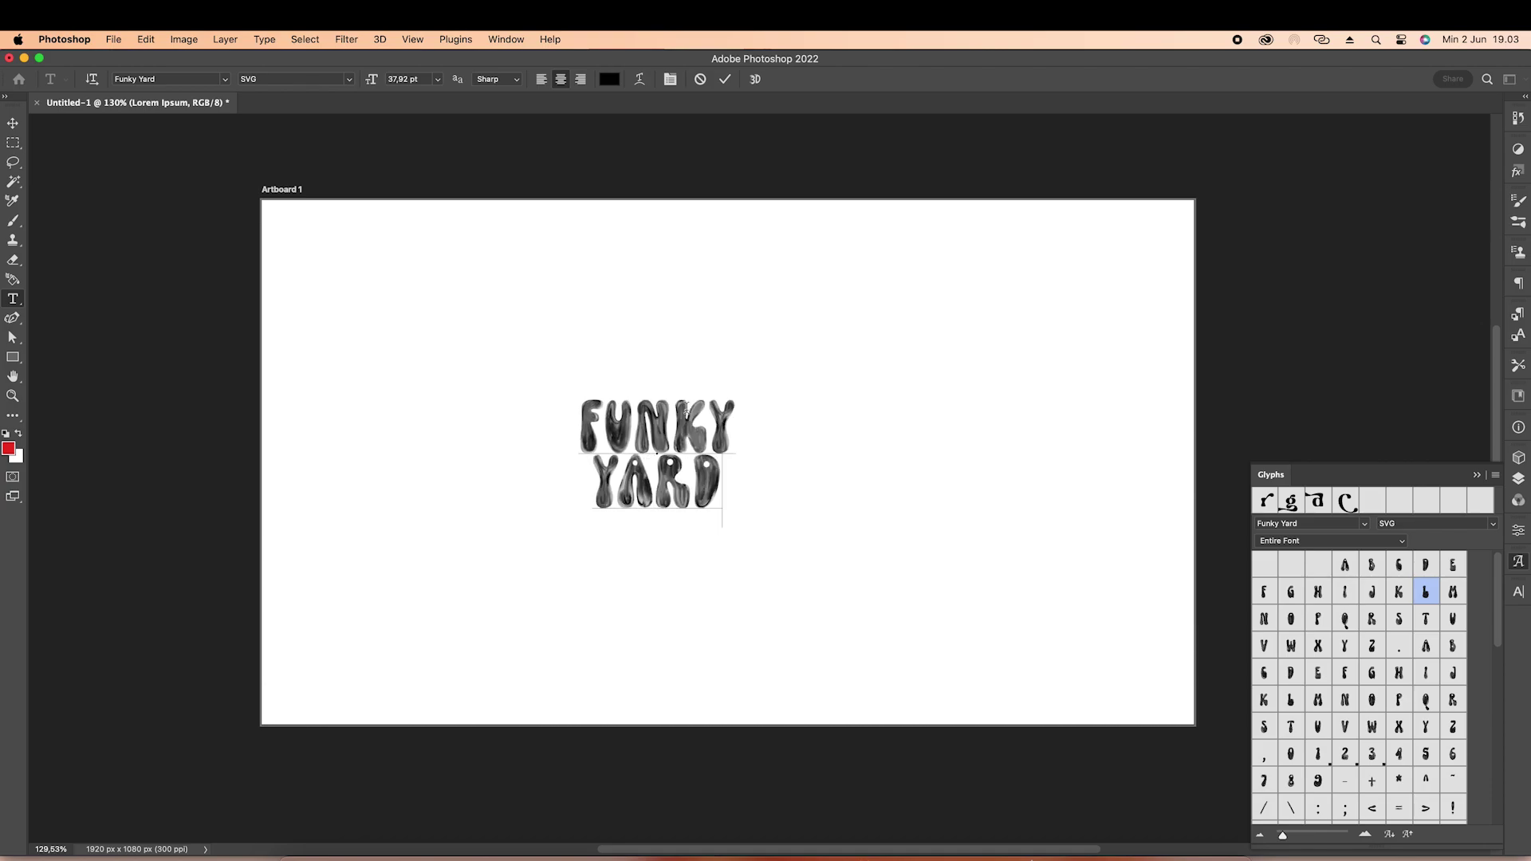
- Scale FUNKY YARD up about 399% to roughly 161.45 pt and centre it on the artboard
click(13, 122)
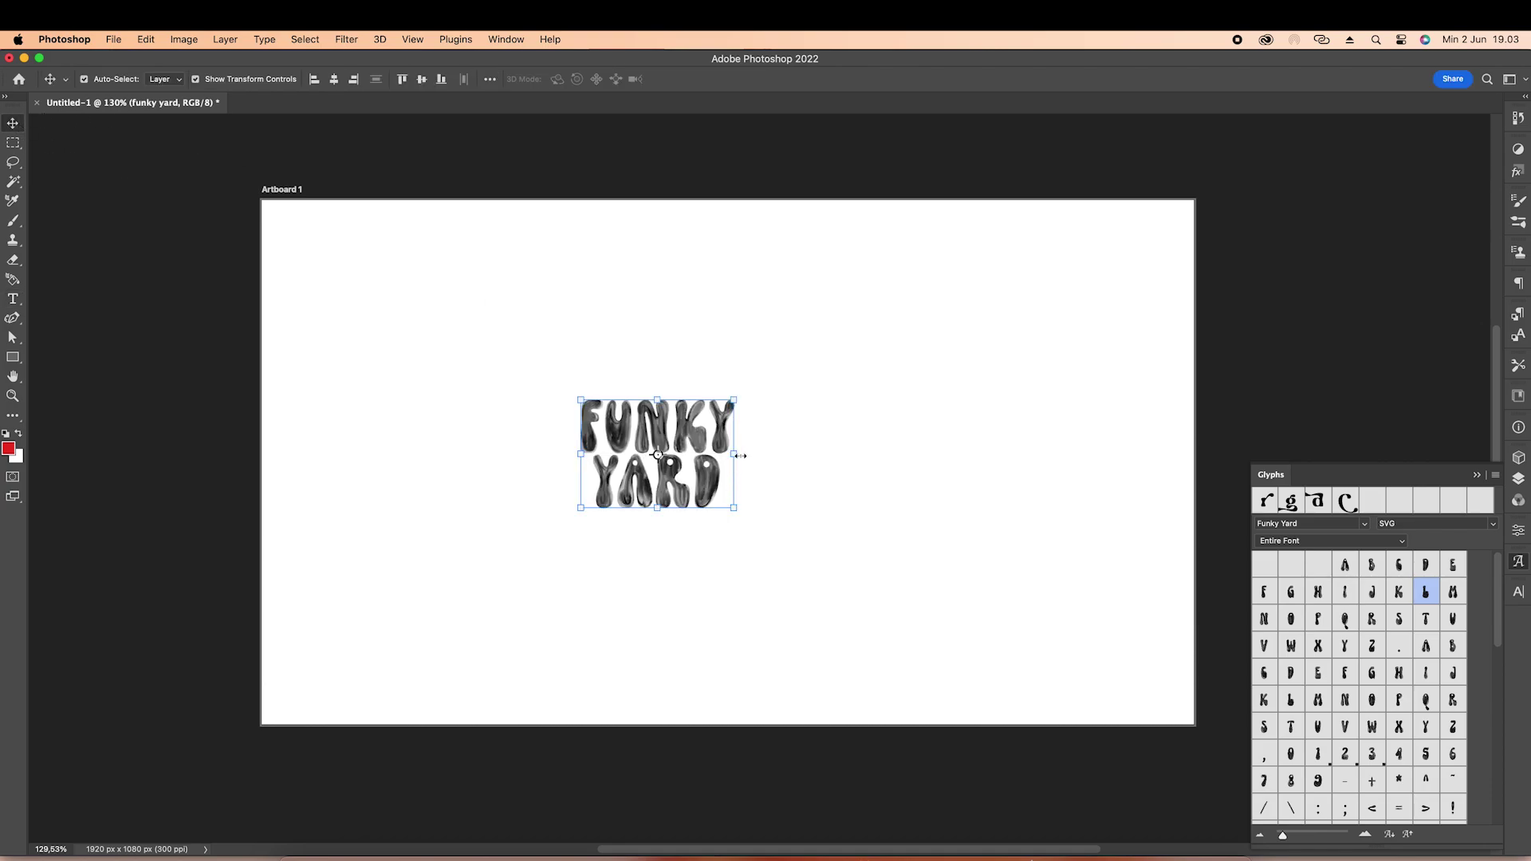
drag(741, 455, 974, 469)
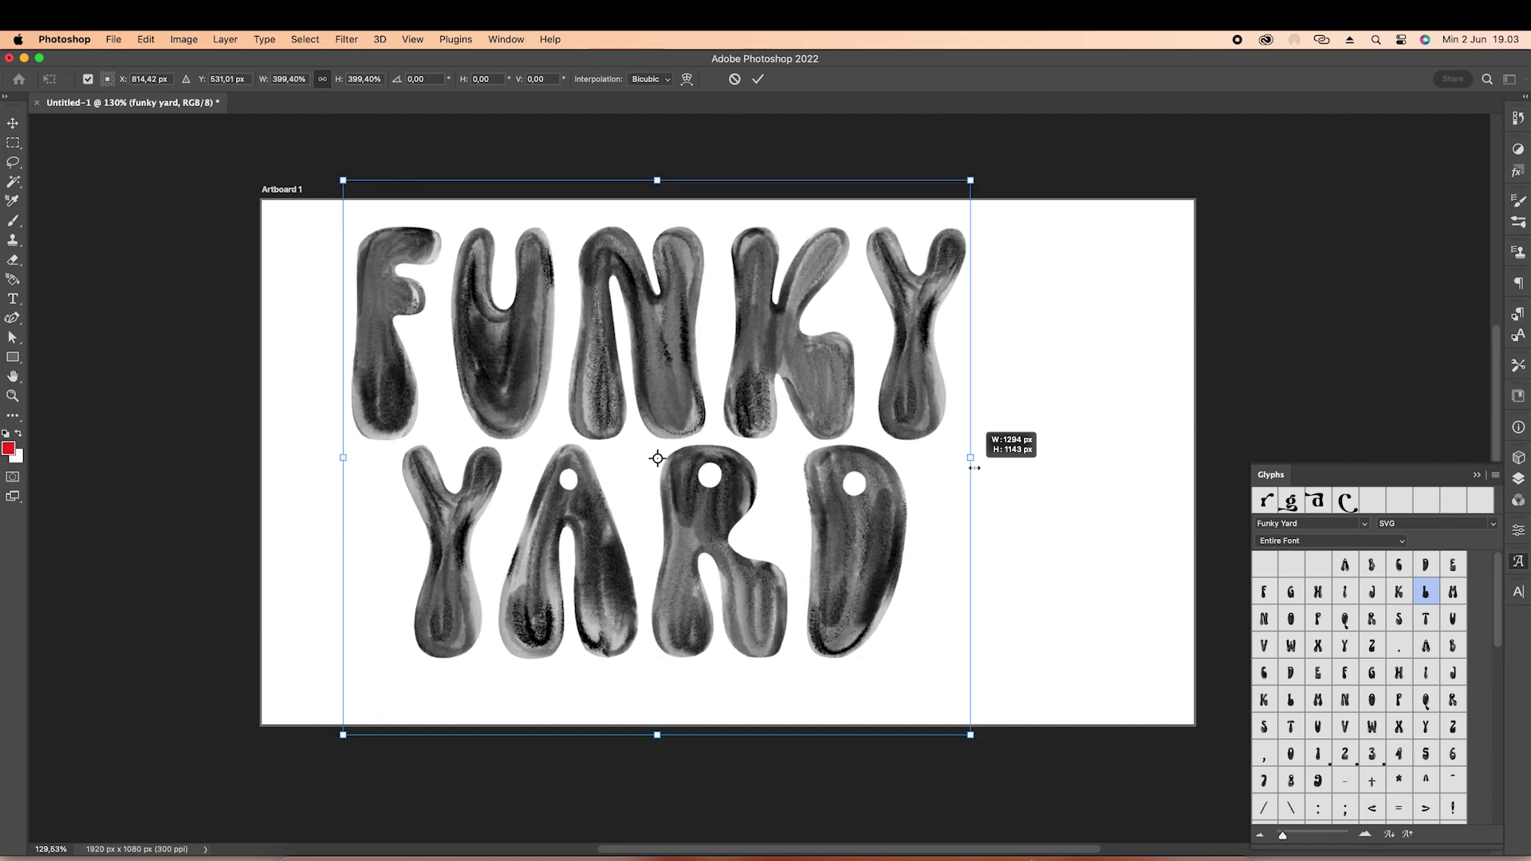
key(Return)
click(333, 79)
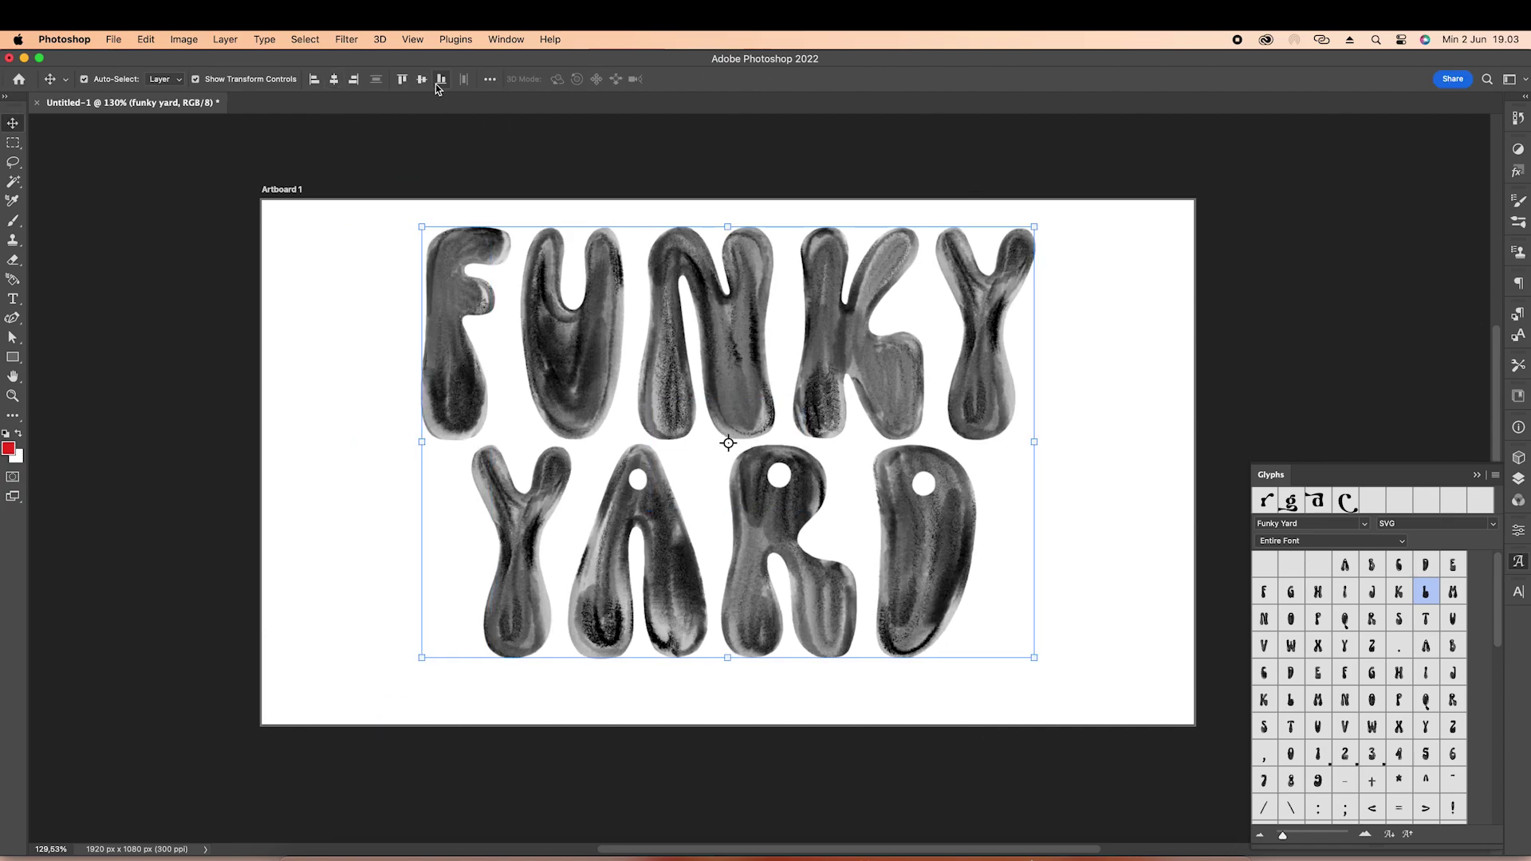
click(421, 79)
double_click(603, 285)
- Put the cursor inside FUNKY and retype its U
click(602, 285)
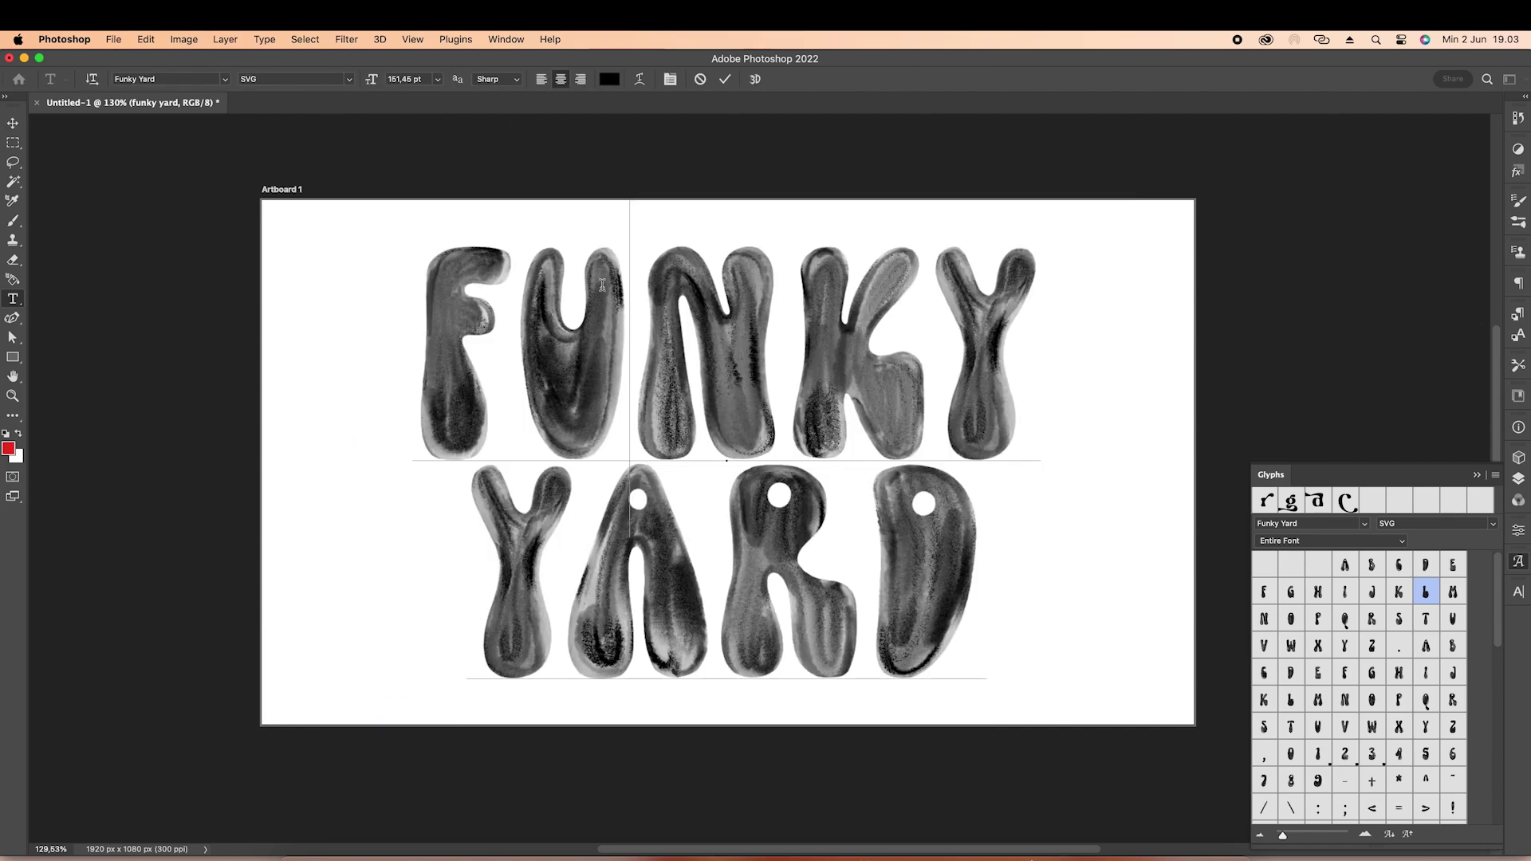
double_click(606, 291)
click(546, 299)
double_click(597, 308)
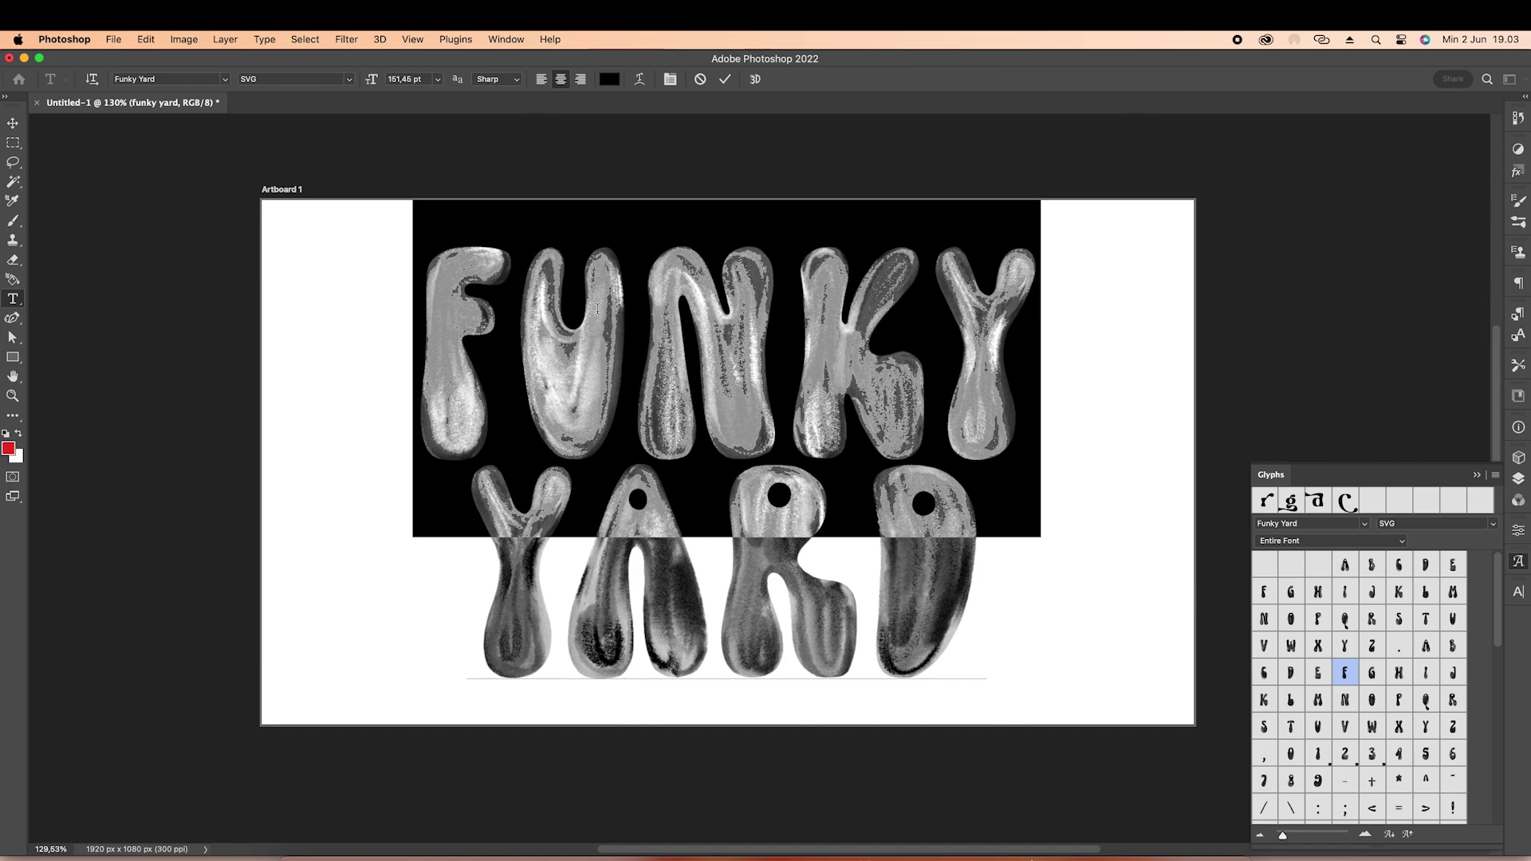
click(632, 300)
key(BackSpace)
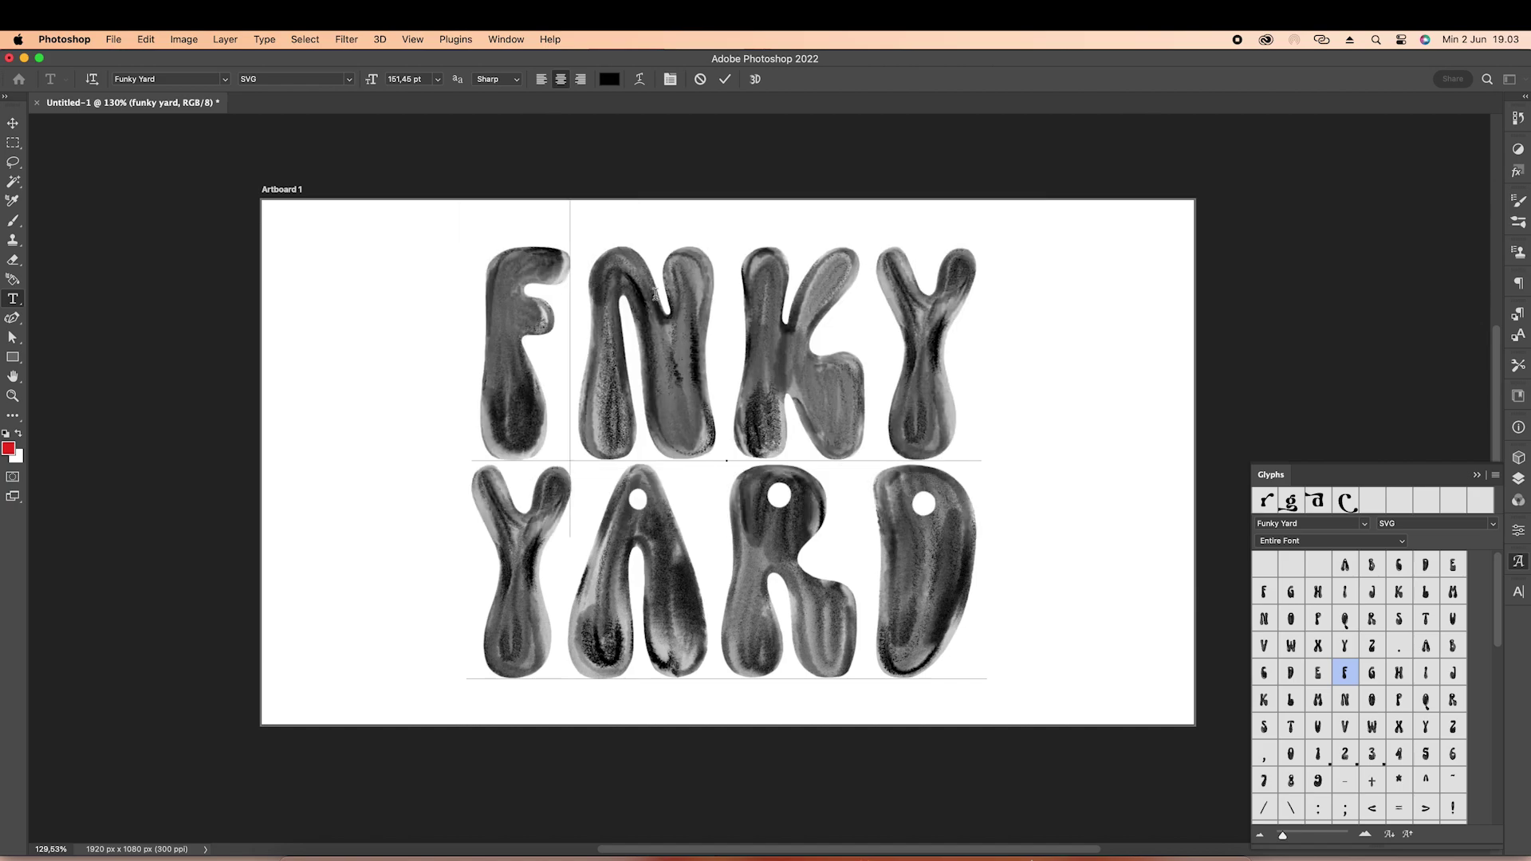
text(U)
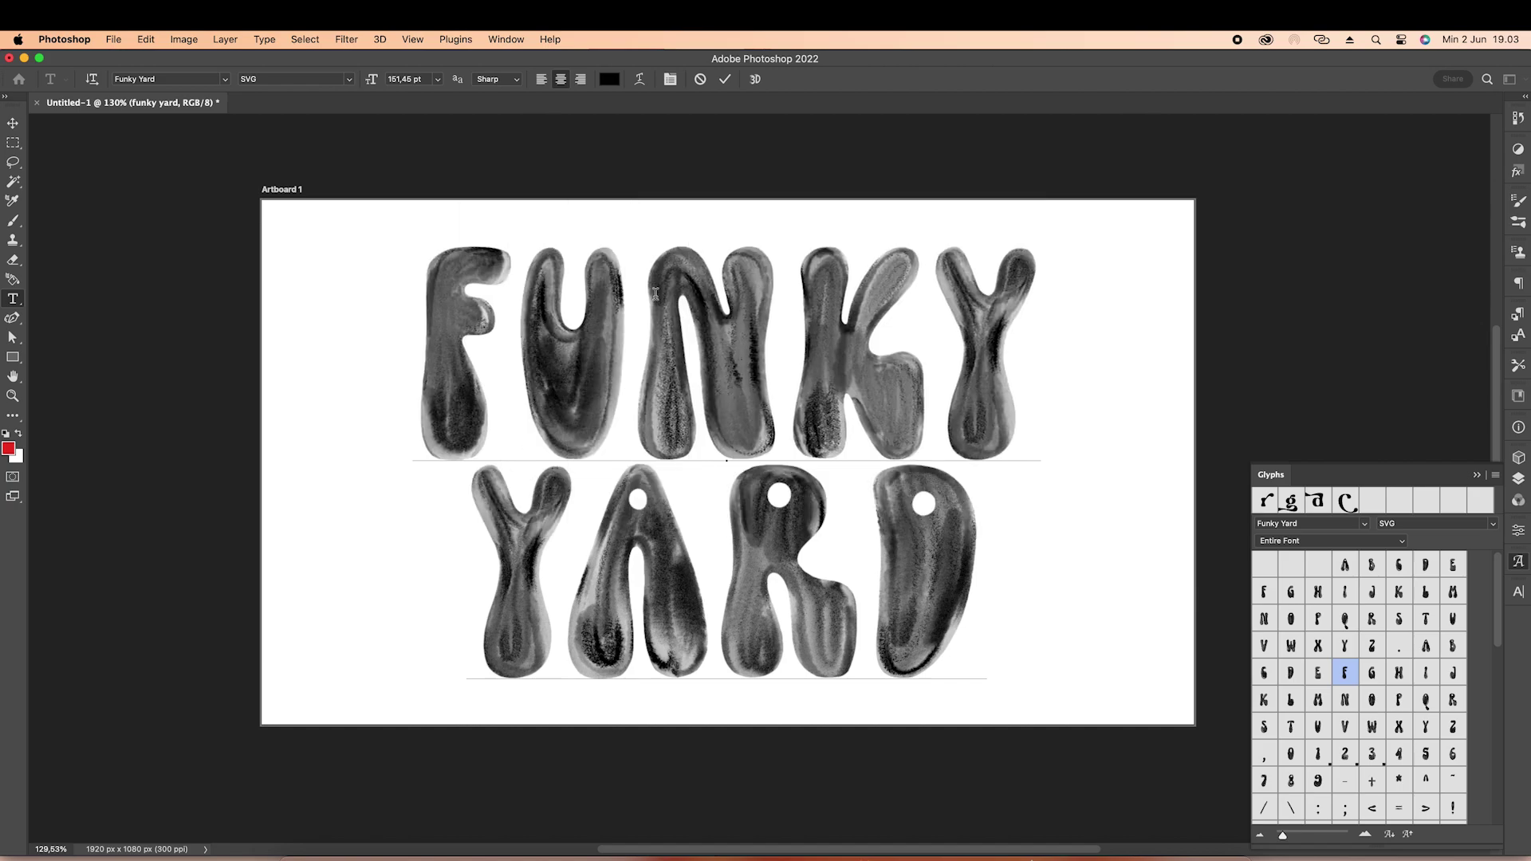
key(BackSpace)
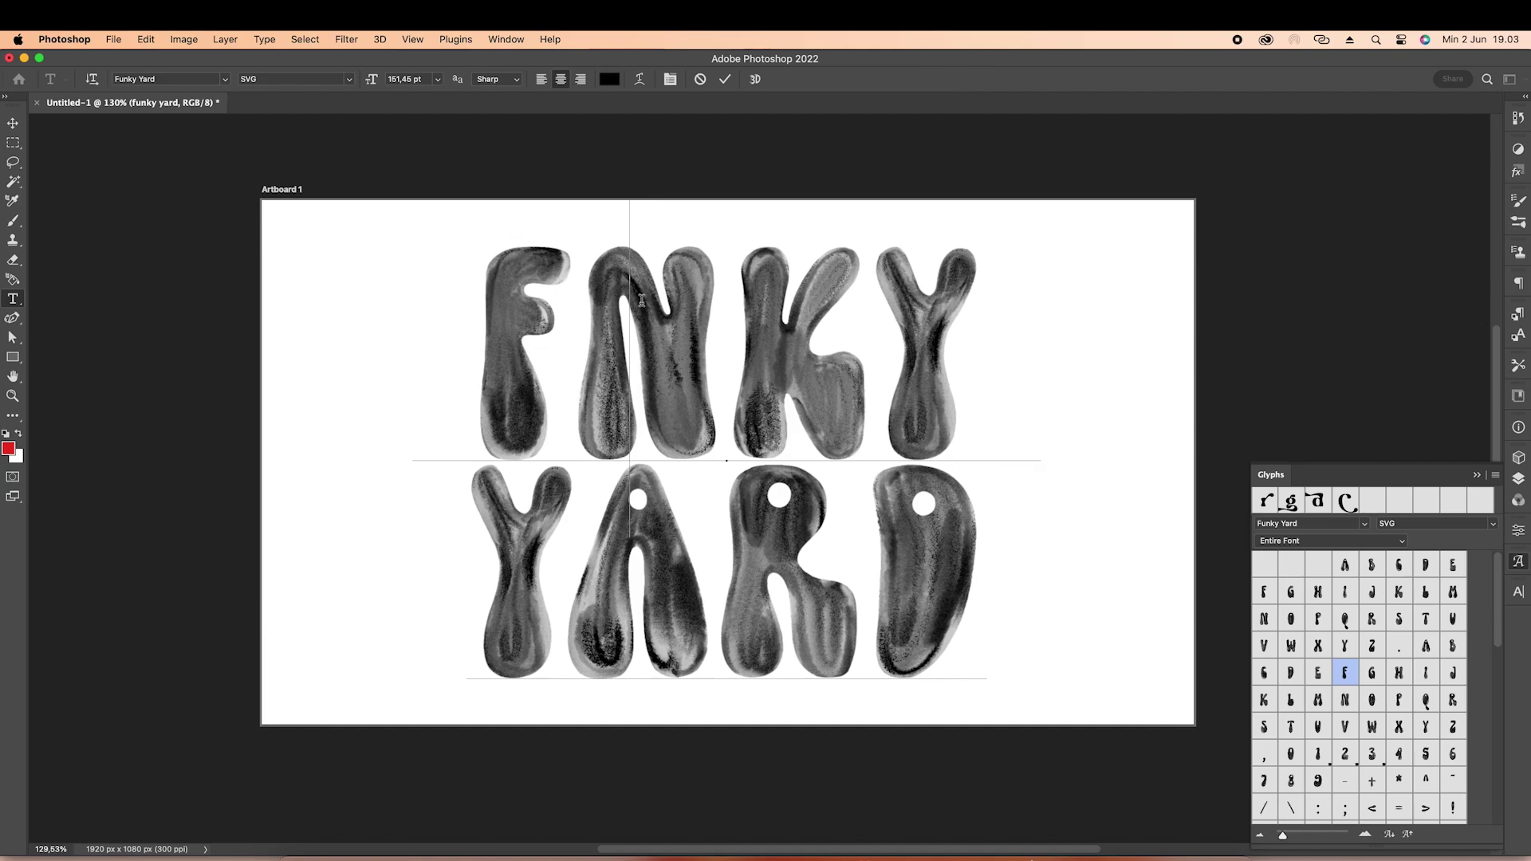
text(U)
- Replace the selected U with the alternate nested-stroke U glyph from the Glyphs panel
drag(519, 269, 620, 431)
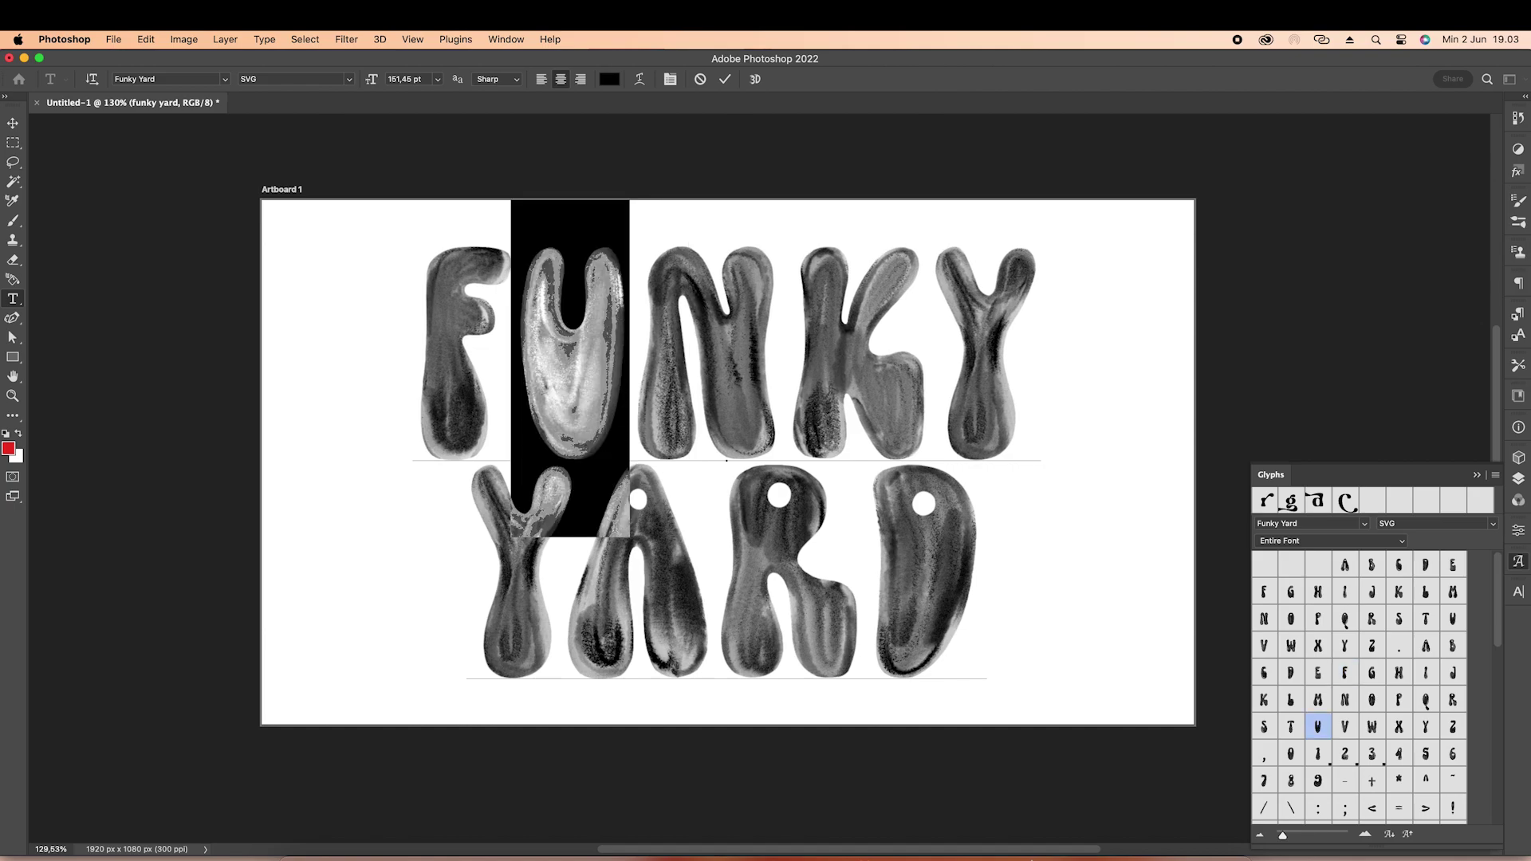
scroll(713, 553, down, 3)
scroll(1353, 648, down, 3)
scroll(1354, 648, down, 3)
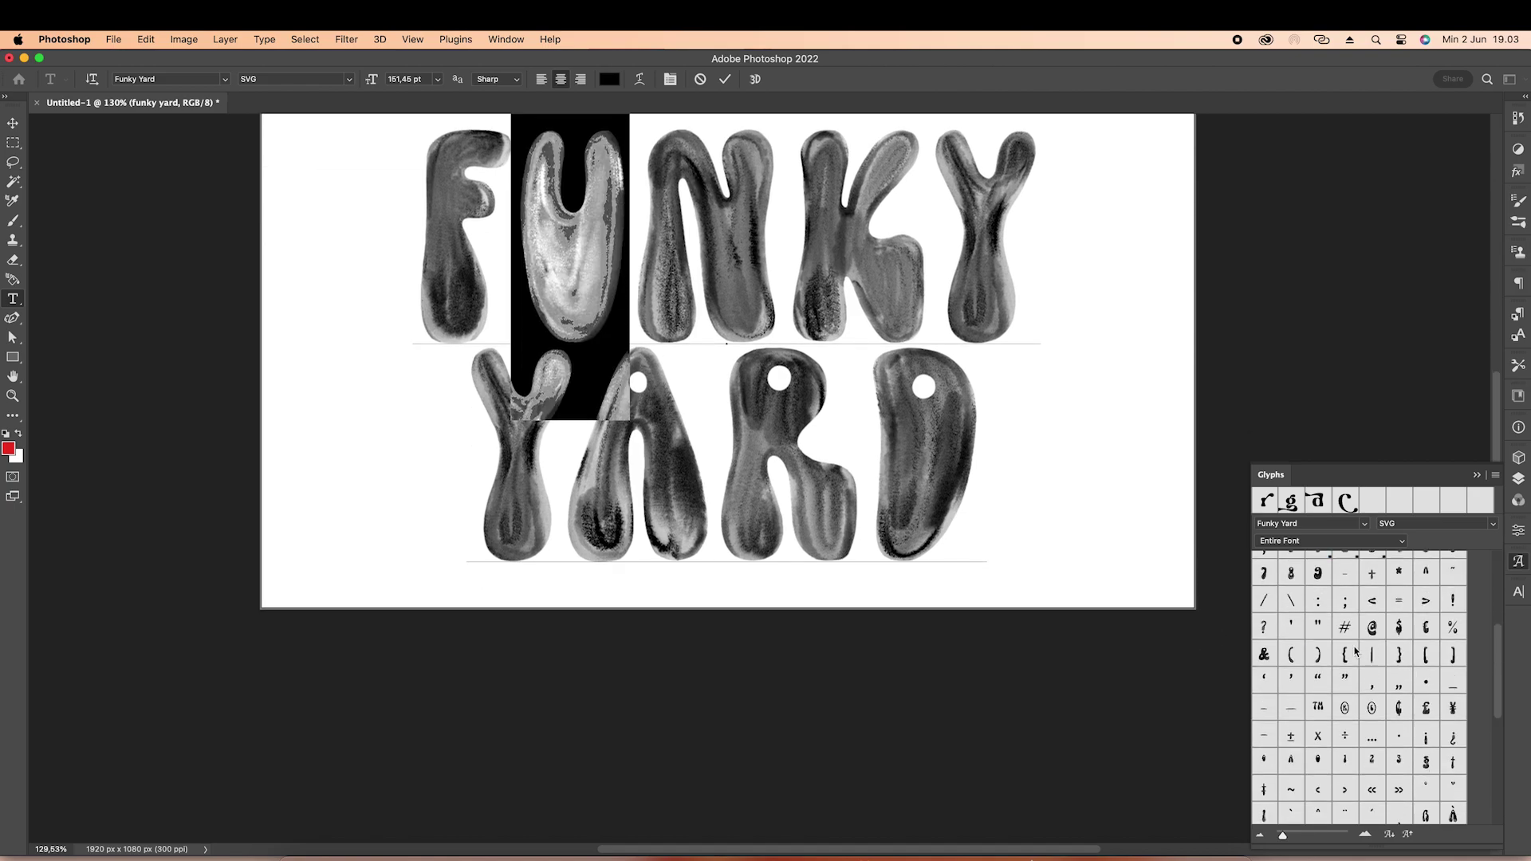
scroll(1353, 648, down, 3)
scroll(1353, 648, down, 2)
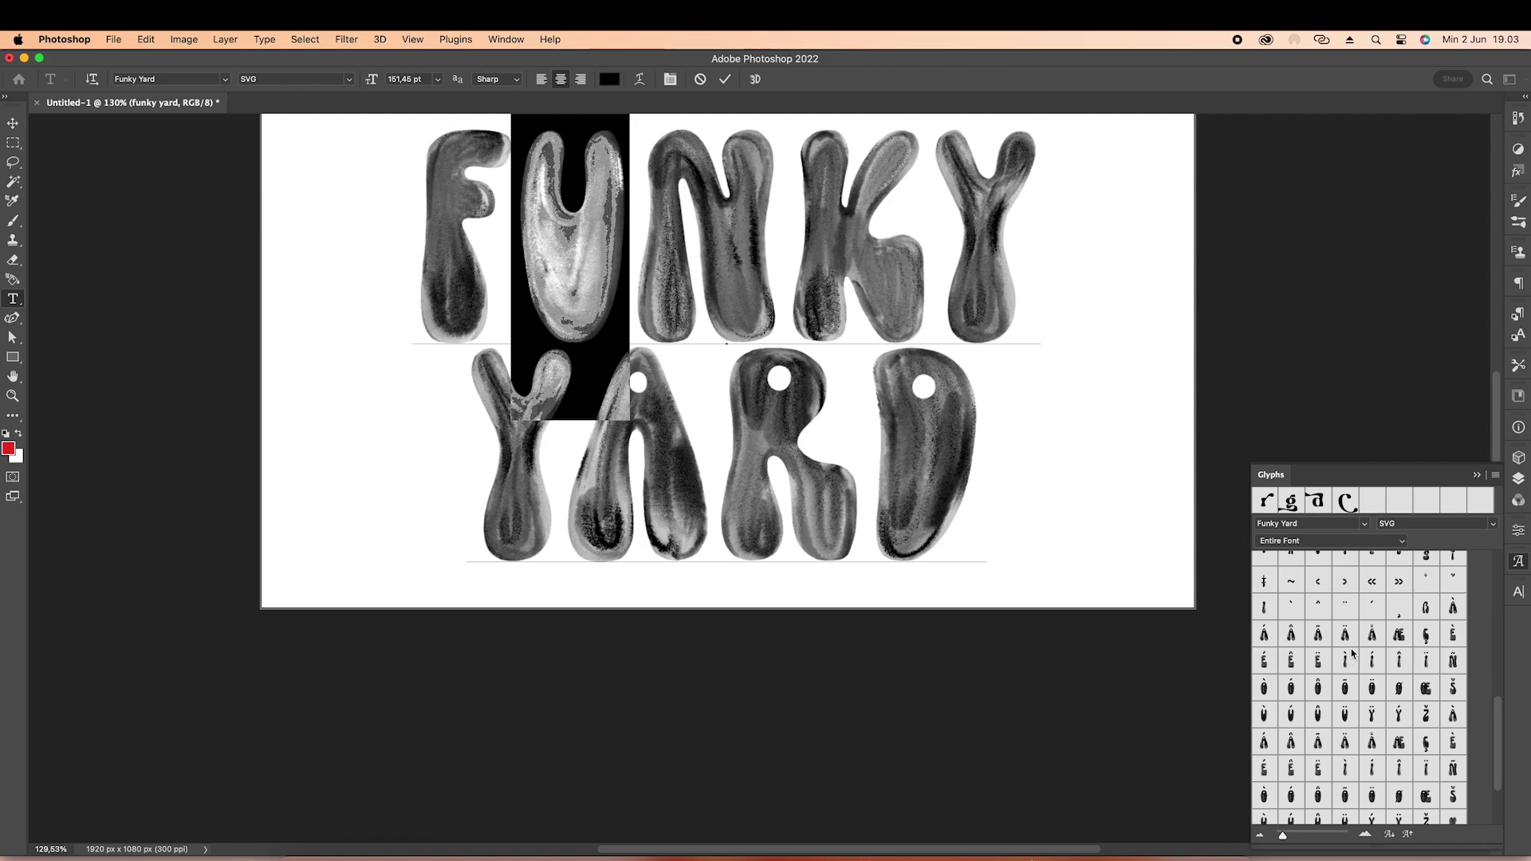
scroll(1354, 648, down, 2)
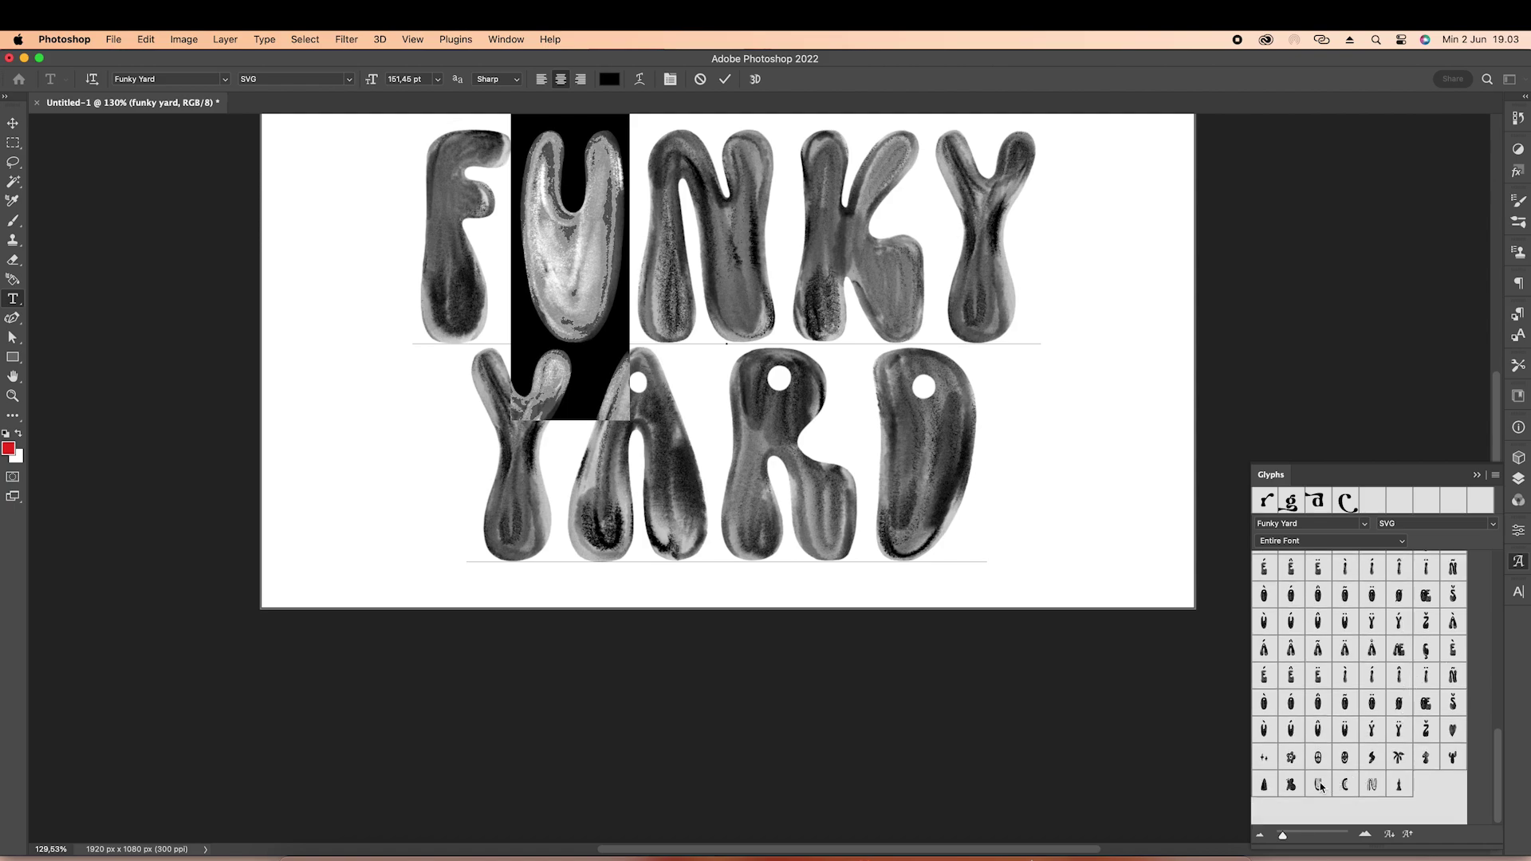
double_click(1320, 786)
scroll(655, 475, up, 2)
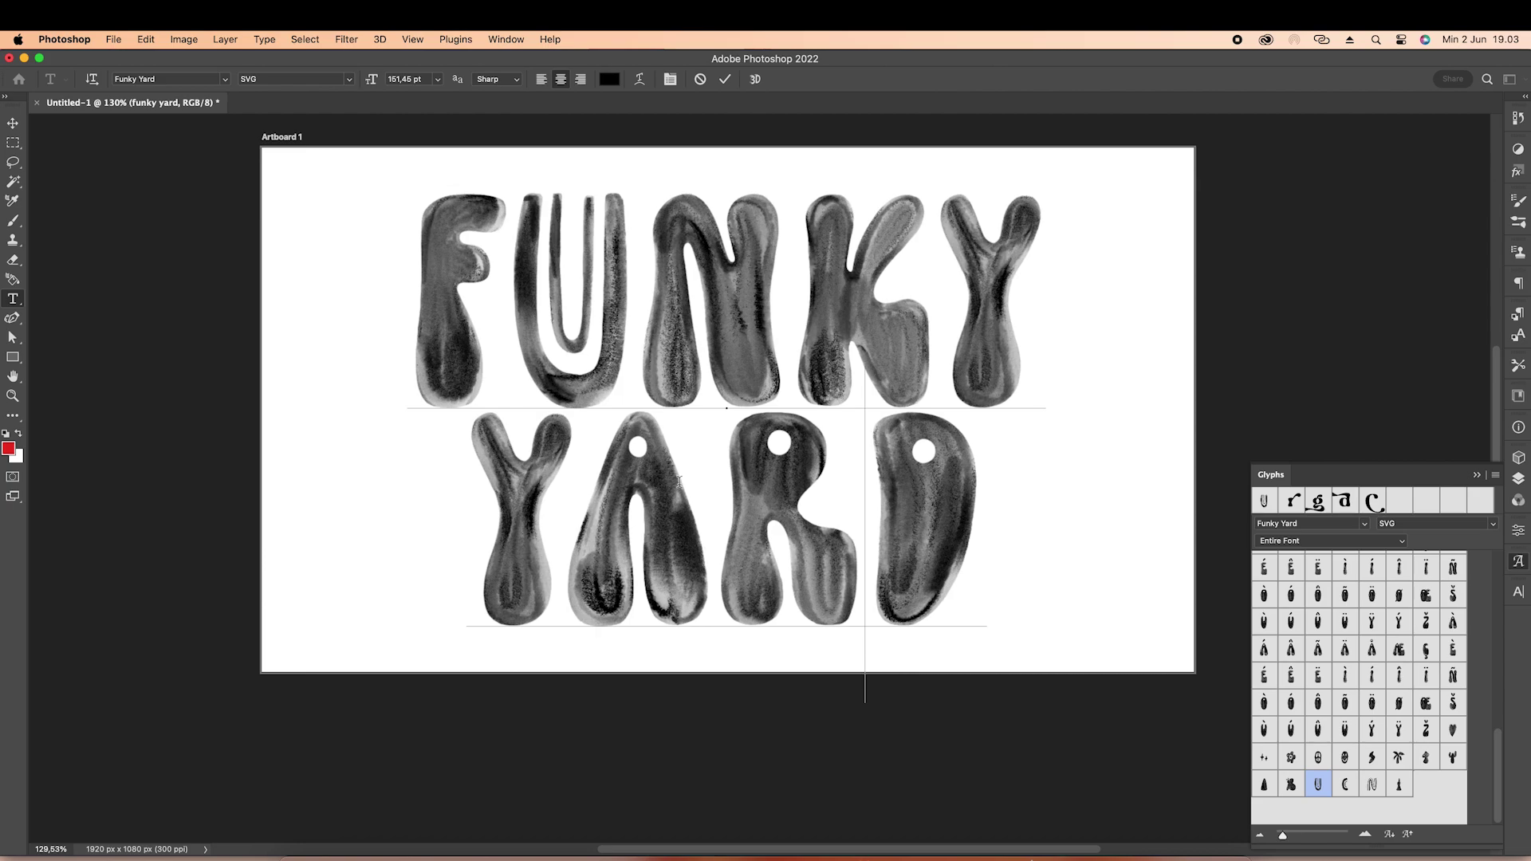
- Replace YARD's A with the triangular alternate A glyph and commit the text with the Move tool
drag(562, 511, 714, 510)
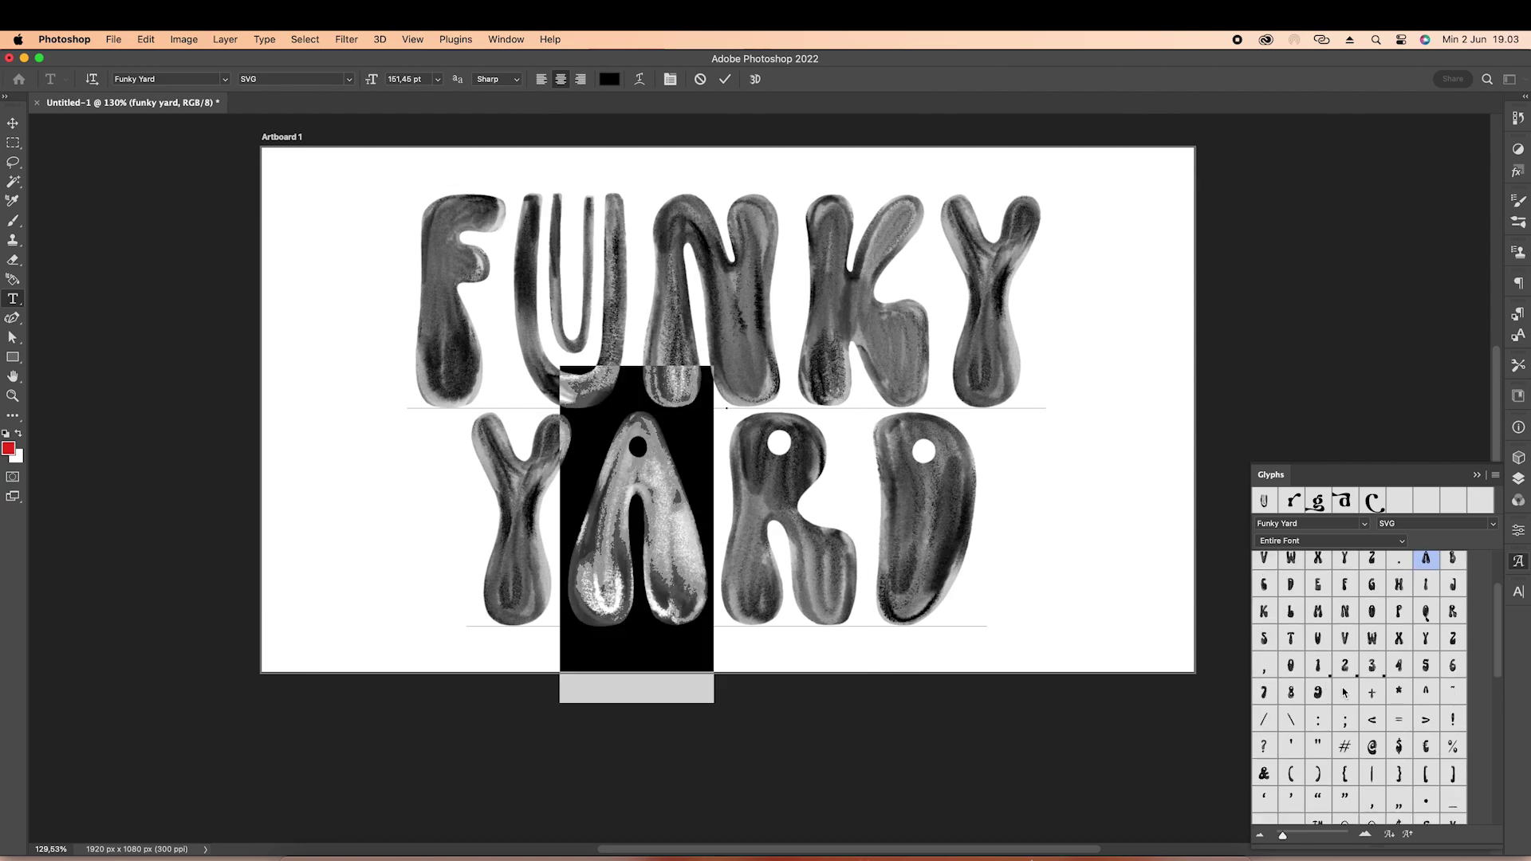
scroll(1345, 692, down, 3)
scroll(1345, 692, down, 3)
scroll(1345, 692, down, 3)
scroll(1344, 693, down, 3)
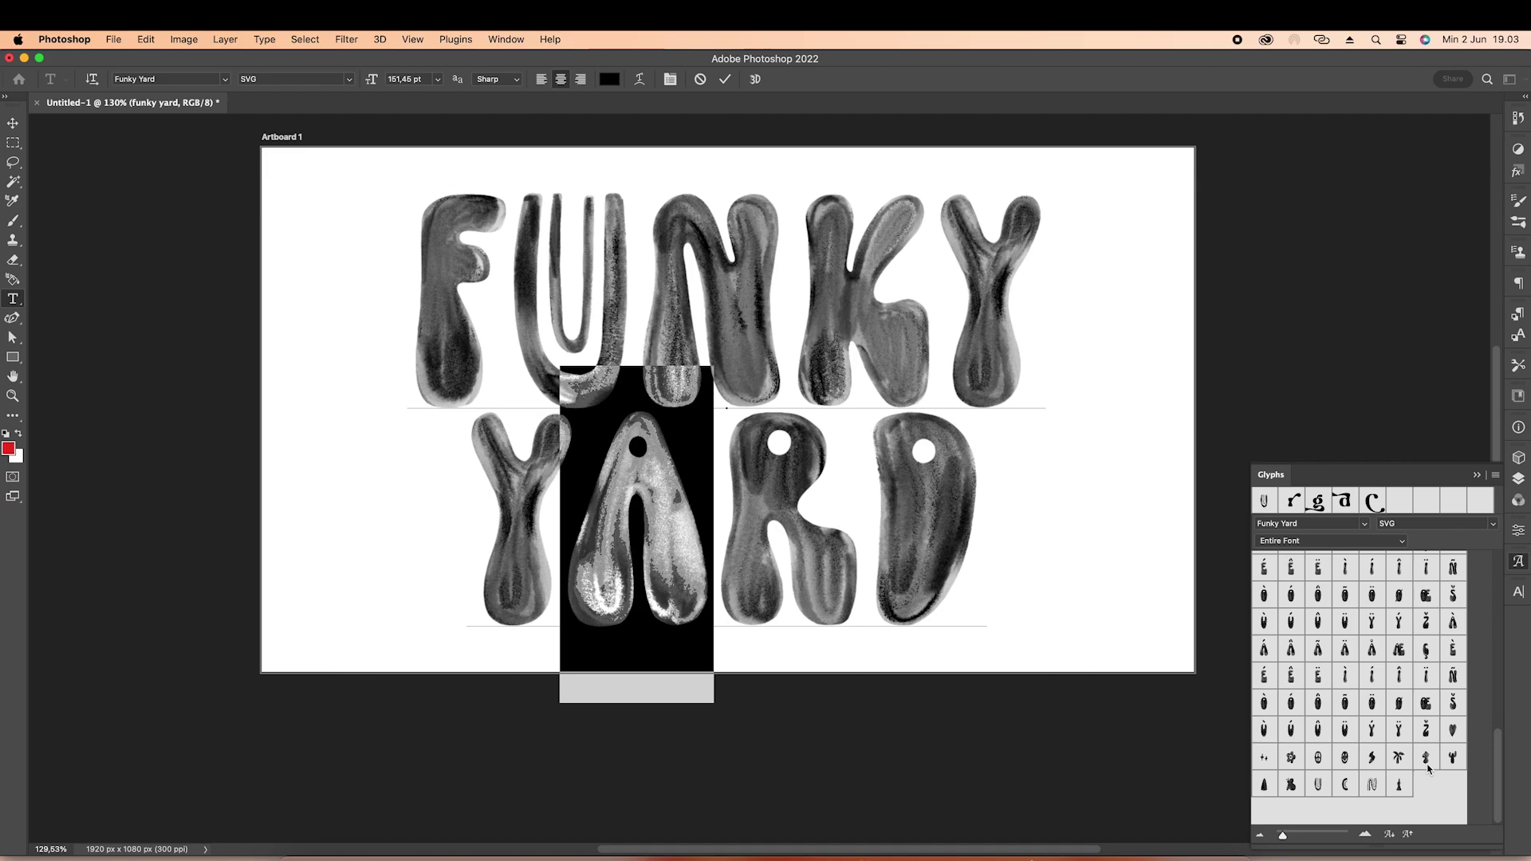
double_click(1265, 785)
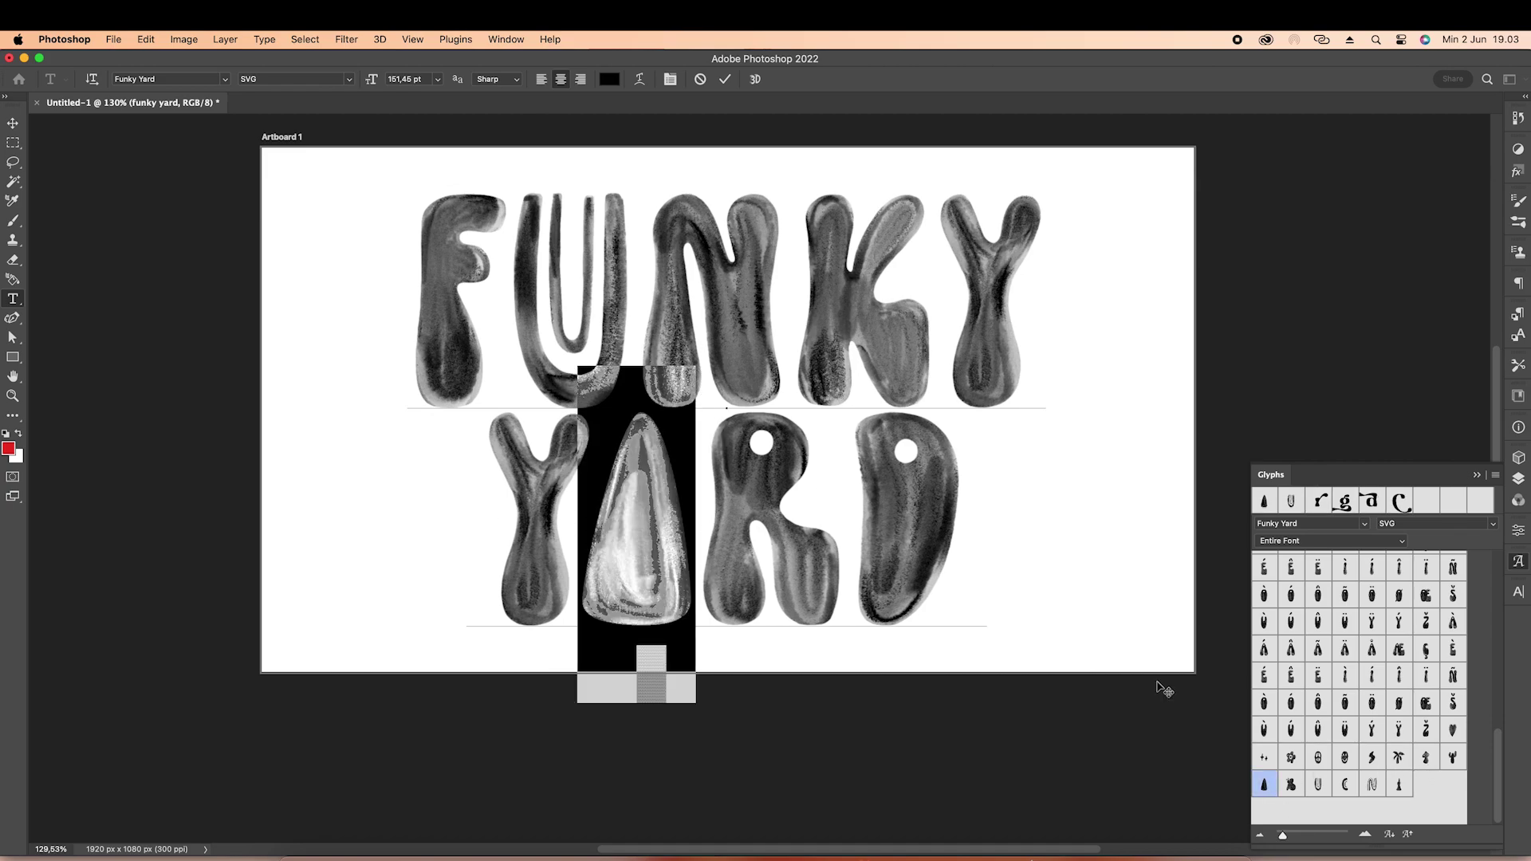
click(13, 123)
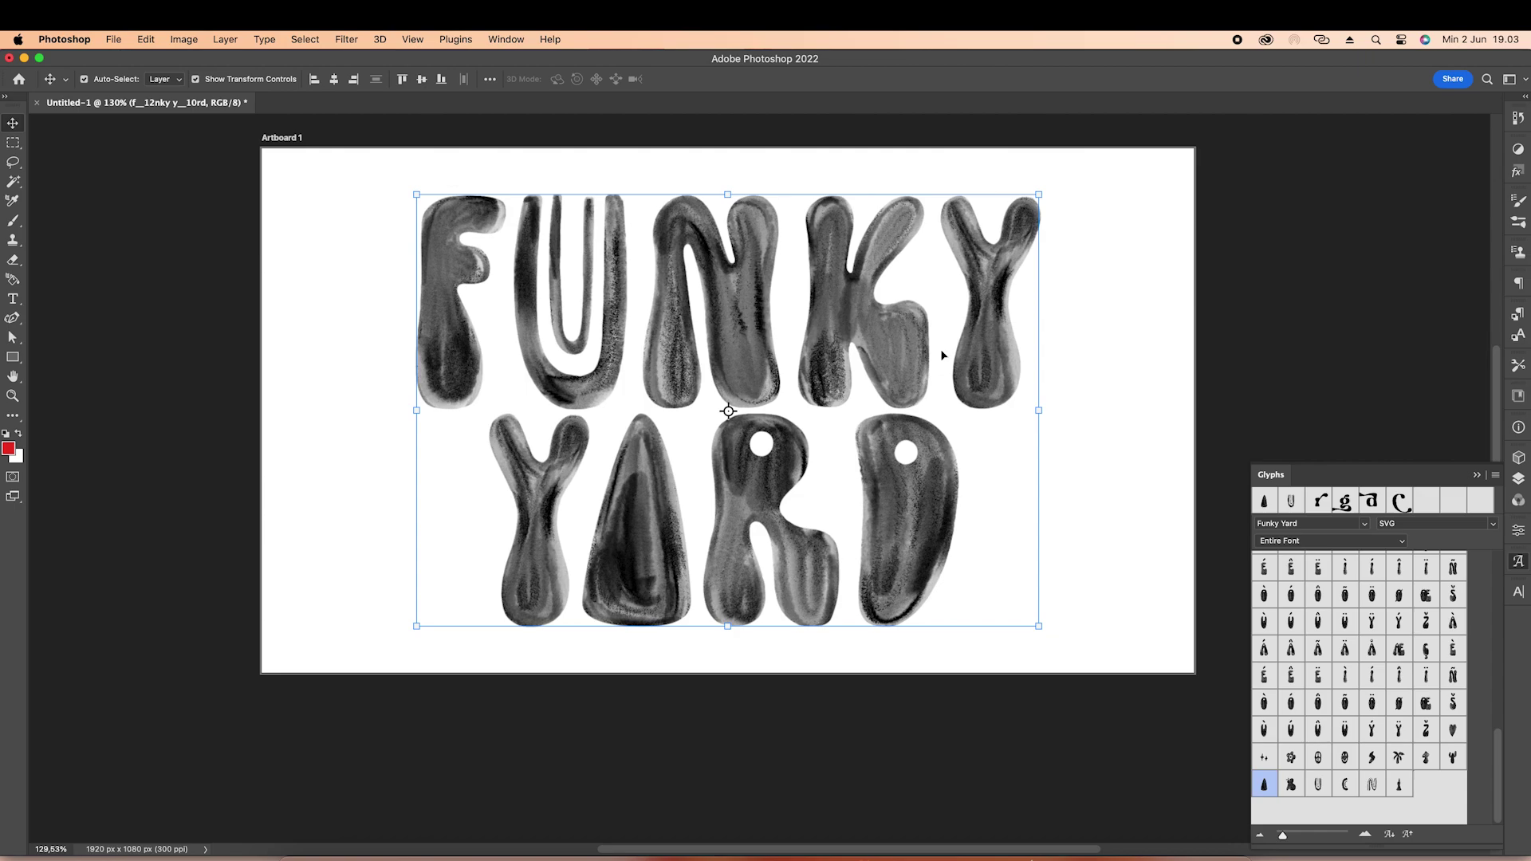
- Select the FUNKY YARD layer in Layers and open Blending Options from the fx menu
click(1391, 399)
drag(1162, 294, 1111, 384)
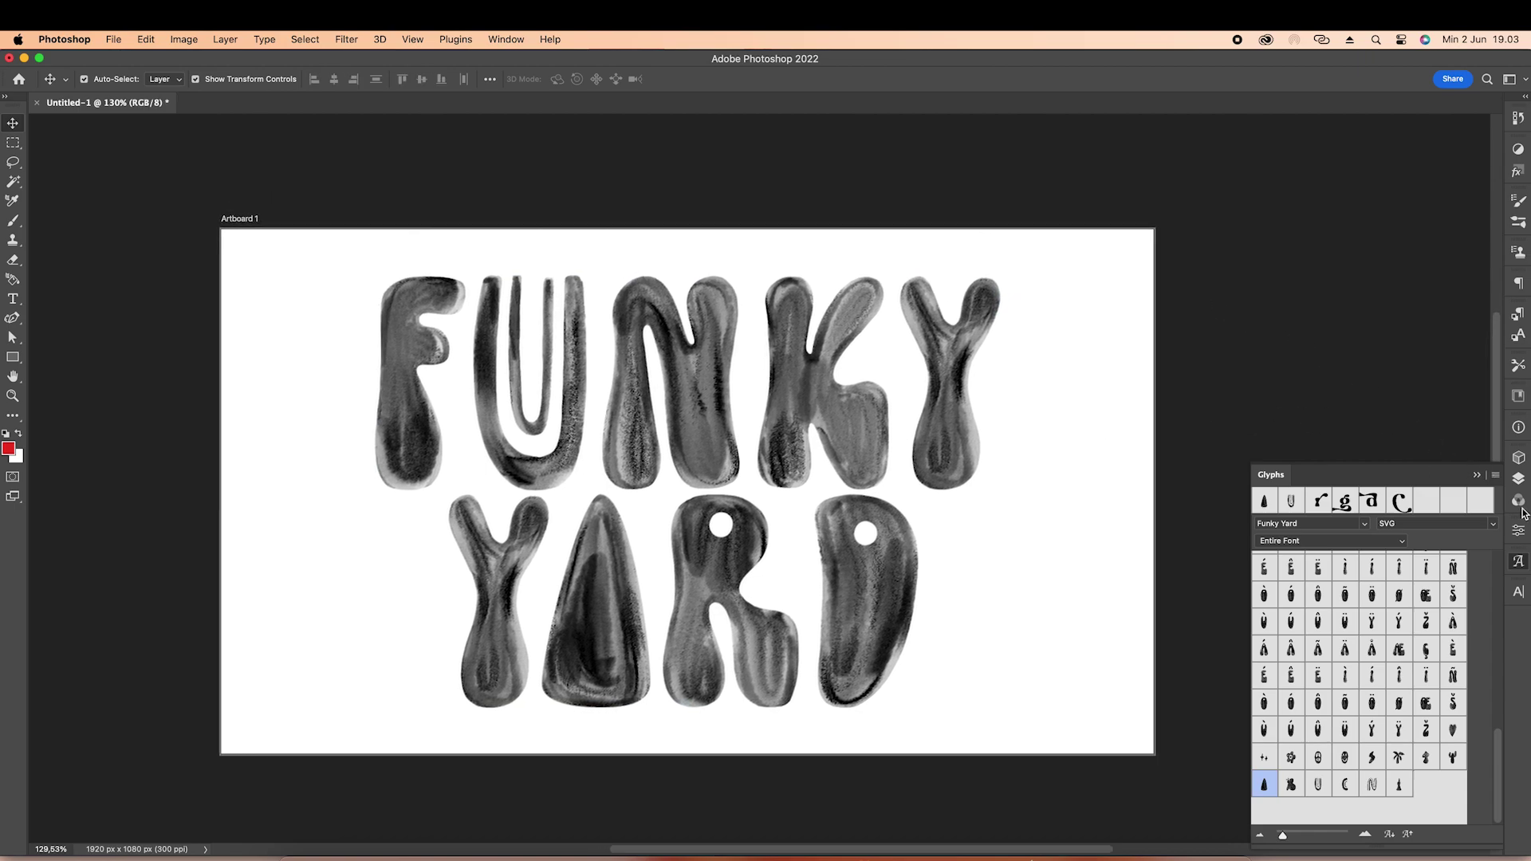
click(1518, 478)
click(1444, 562)
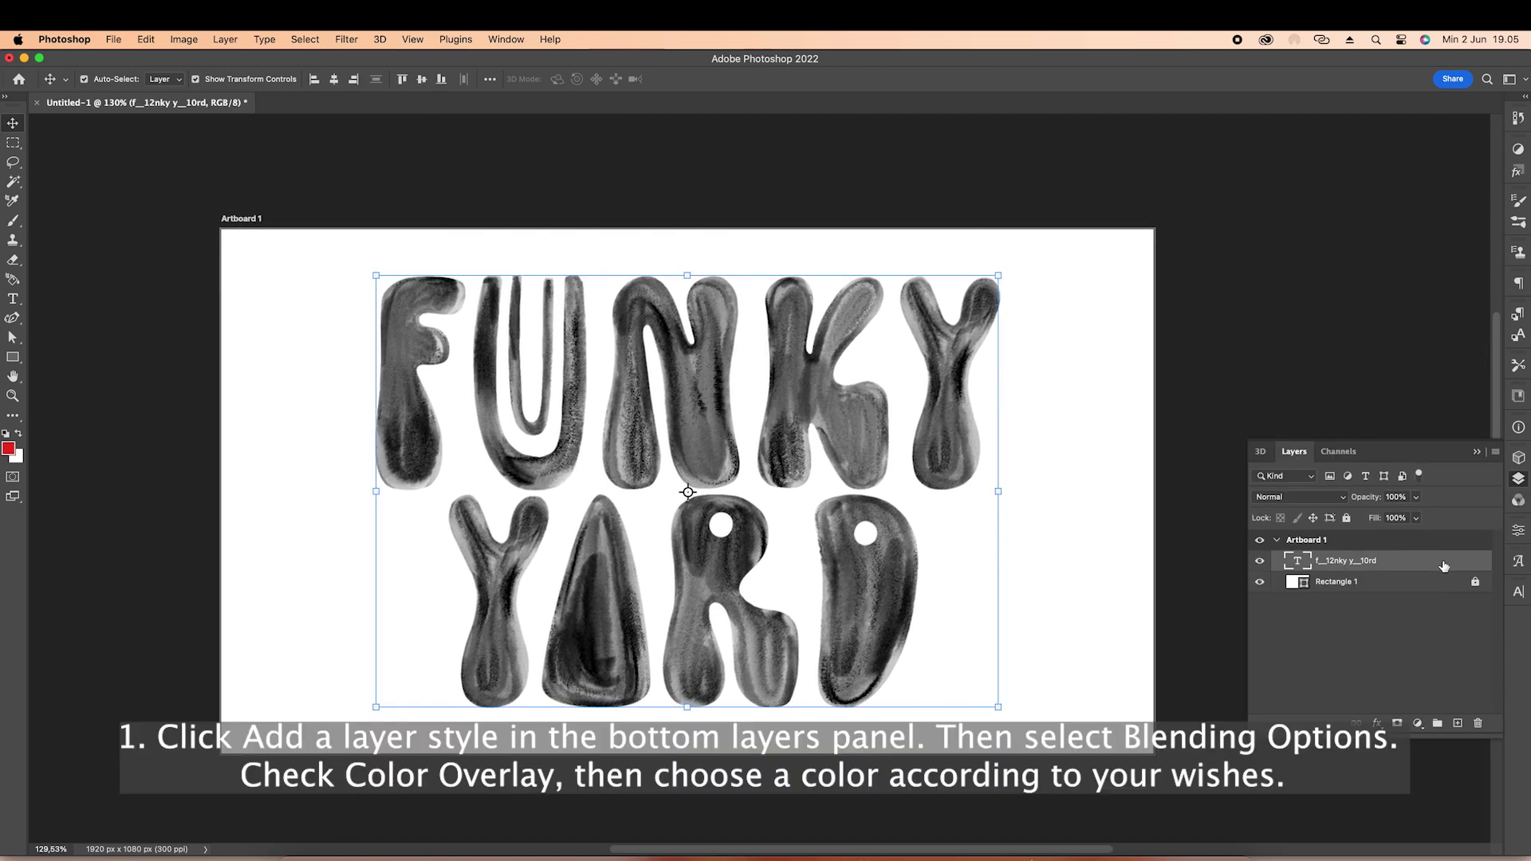
click(1378, 724)
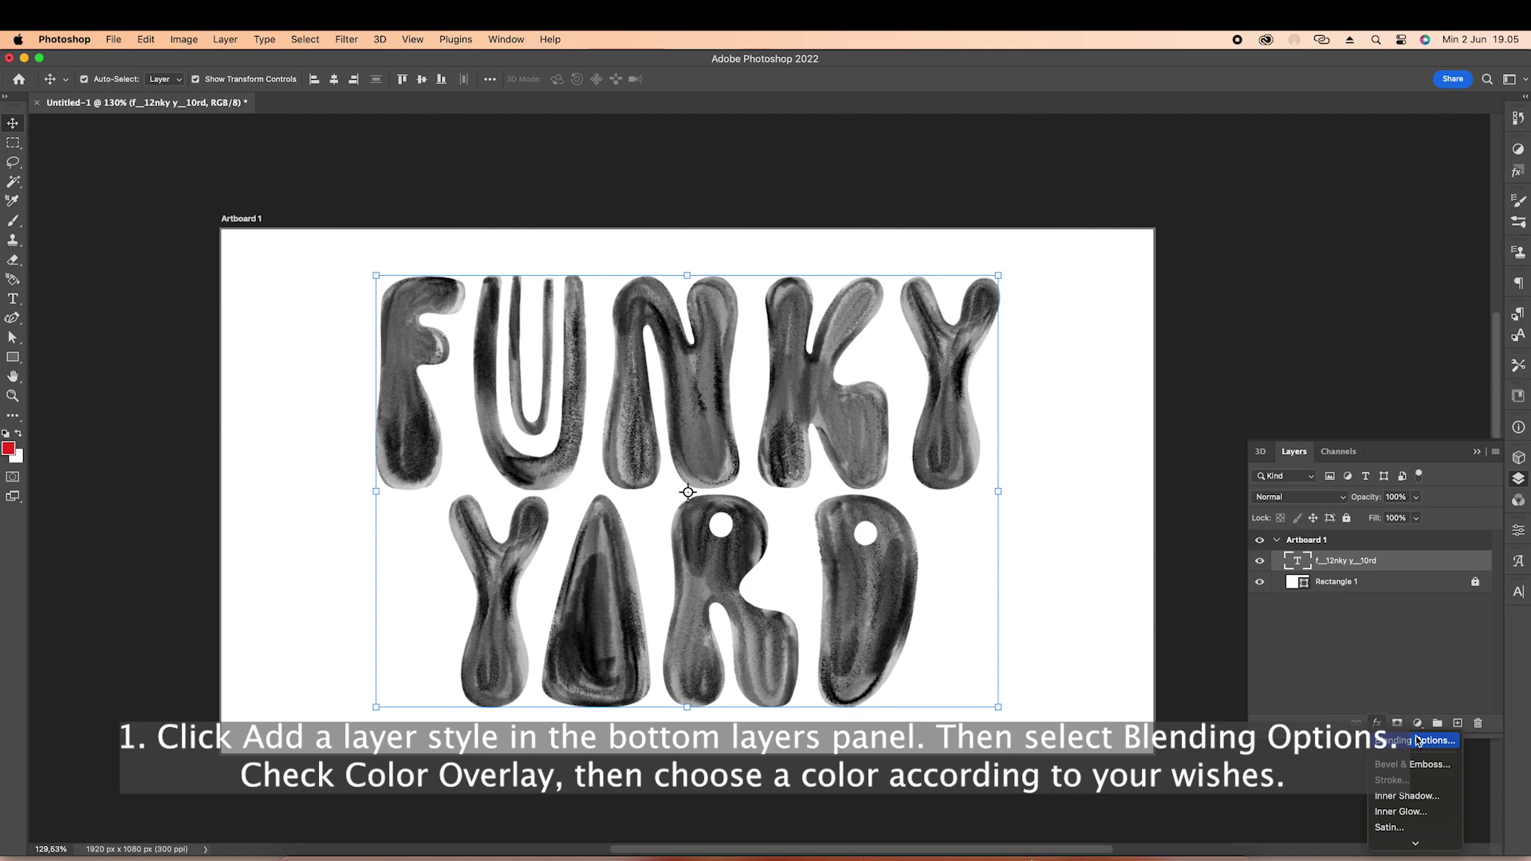
click(1421, 742)
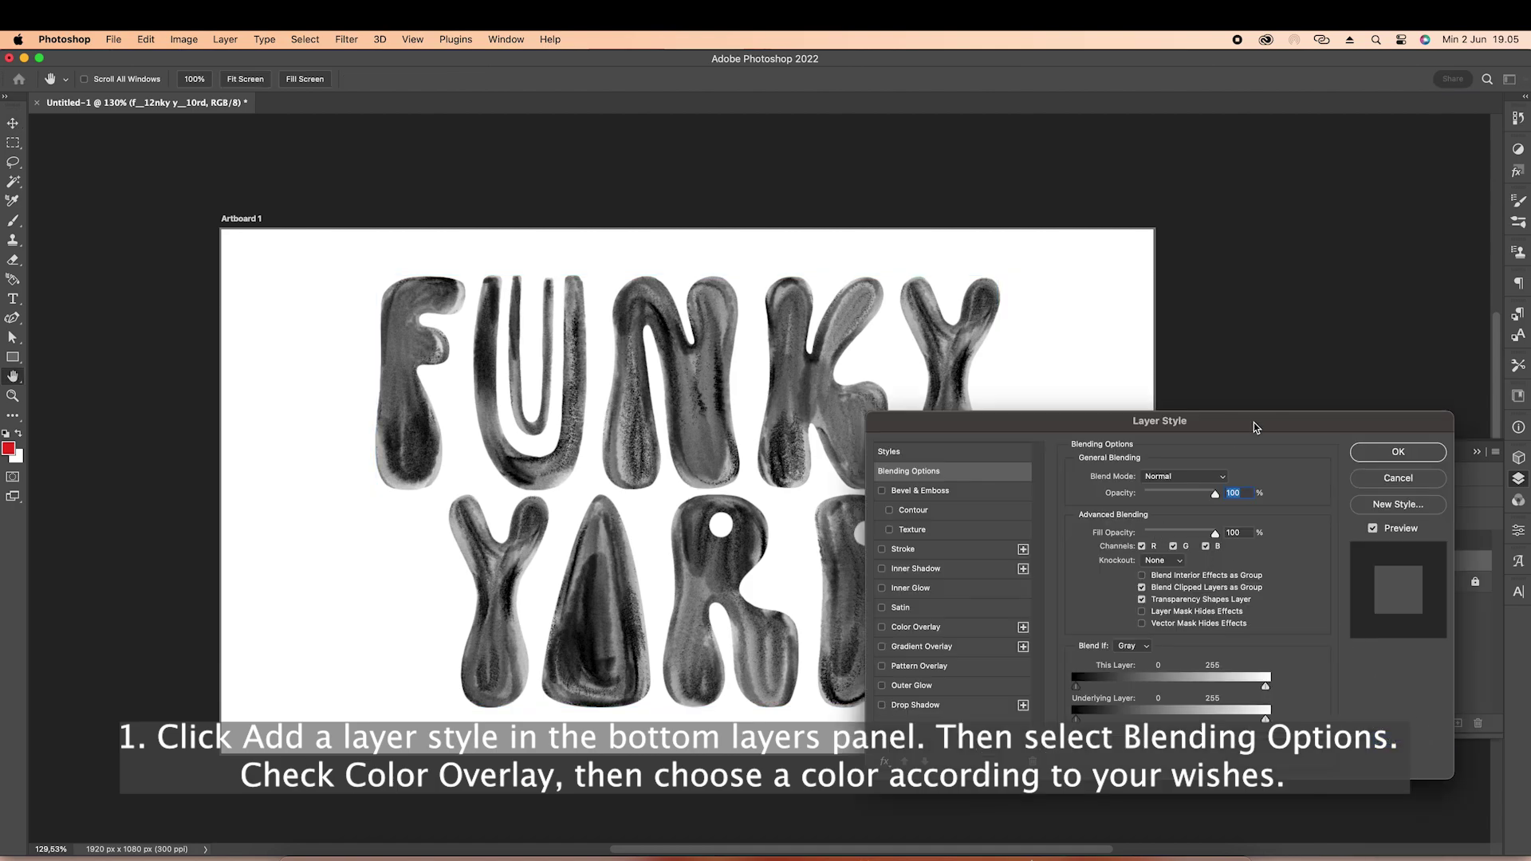
drag(1254, 427, 1327, 266)
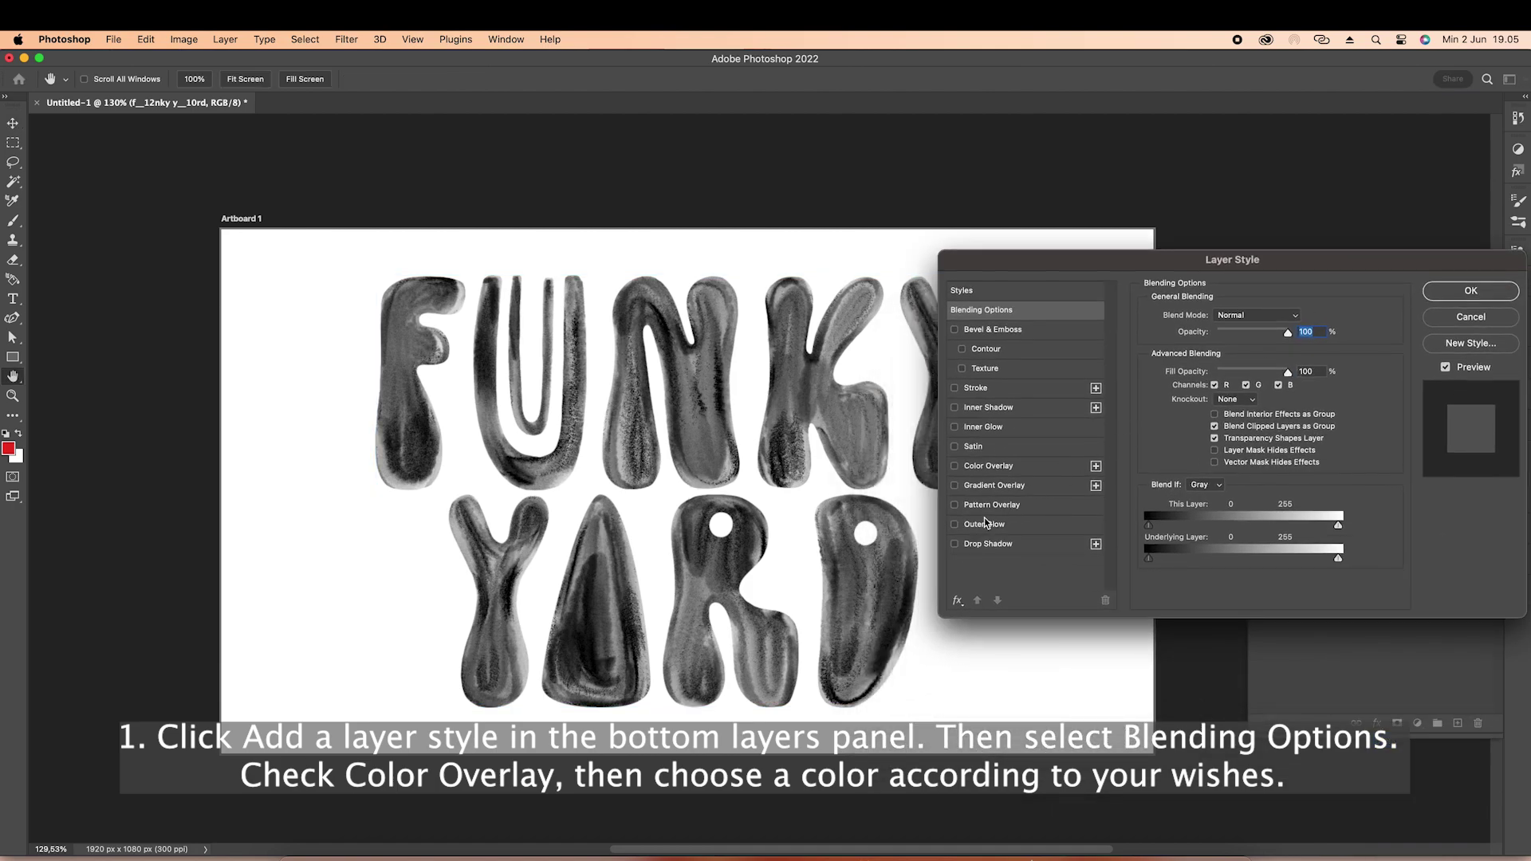
- Enable Color Overlay on the FUNKY YARD layer and try blue, pink and orange-brown hues
click(955, 468)
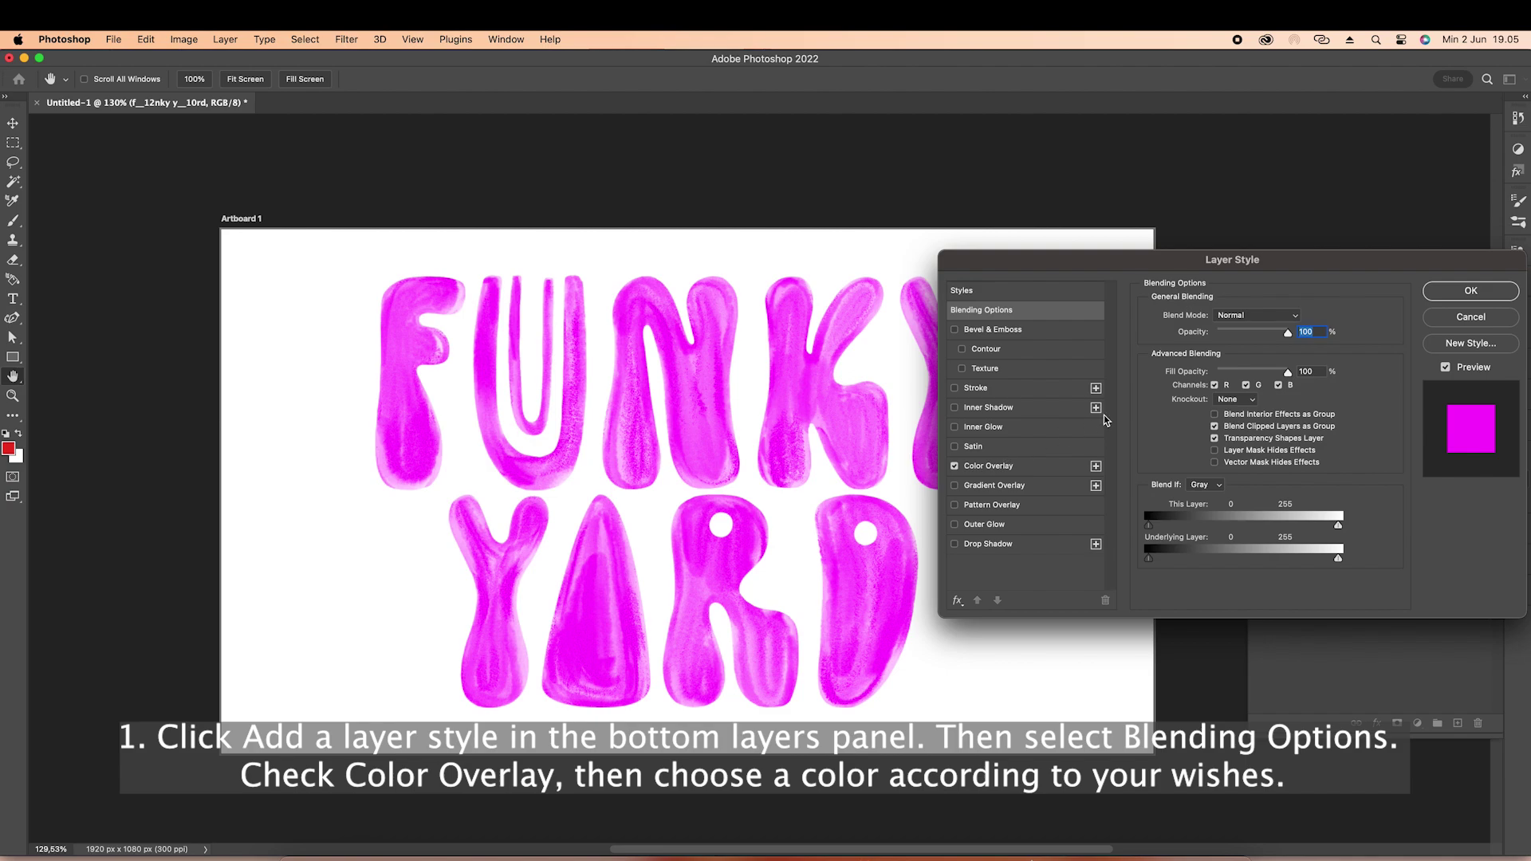
click(1080, 466)
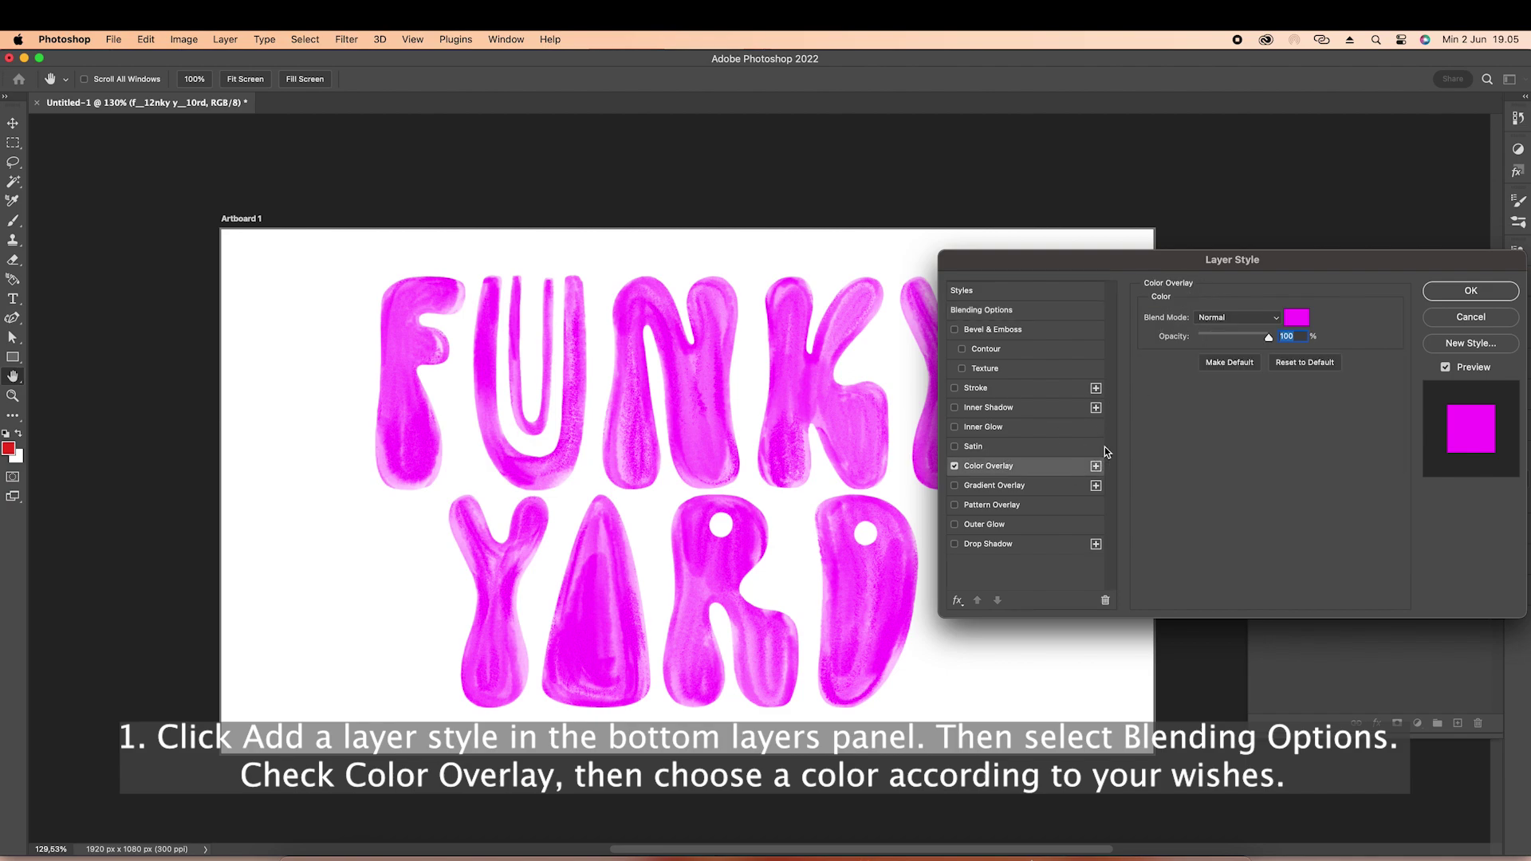
click(1300, 319)
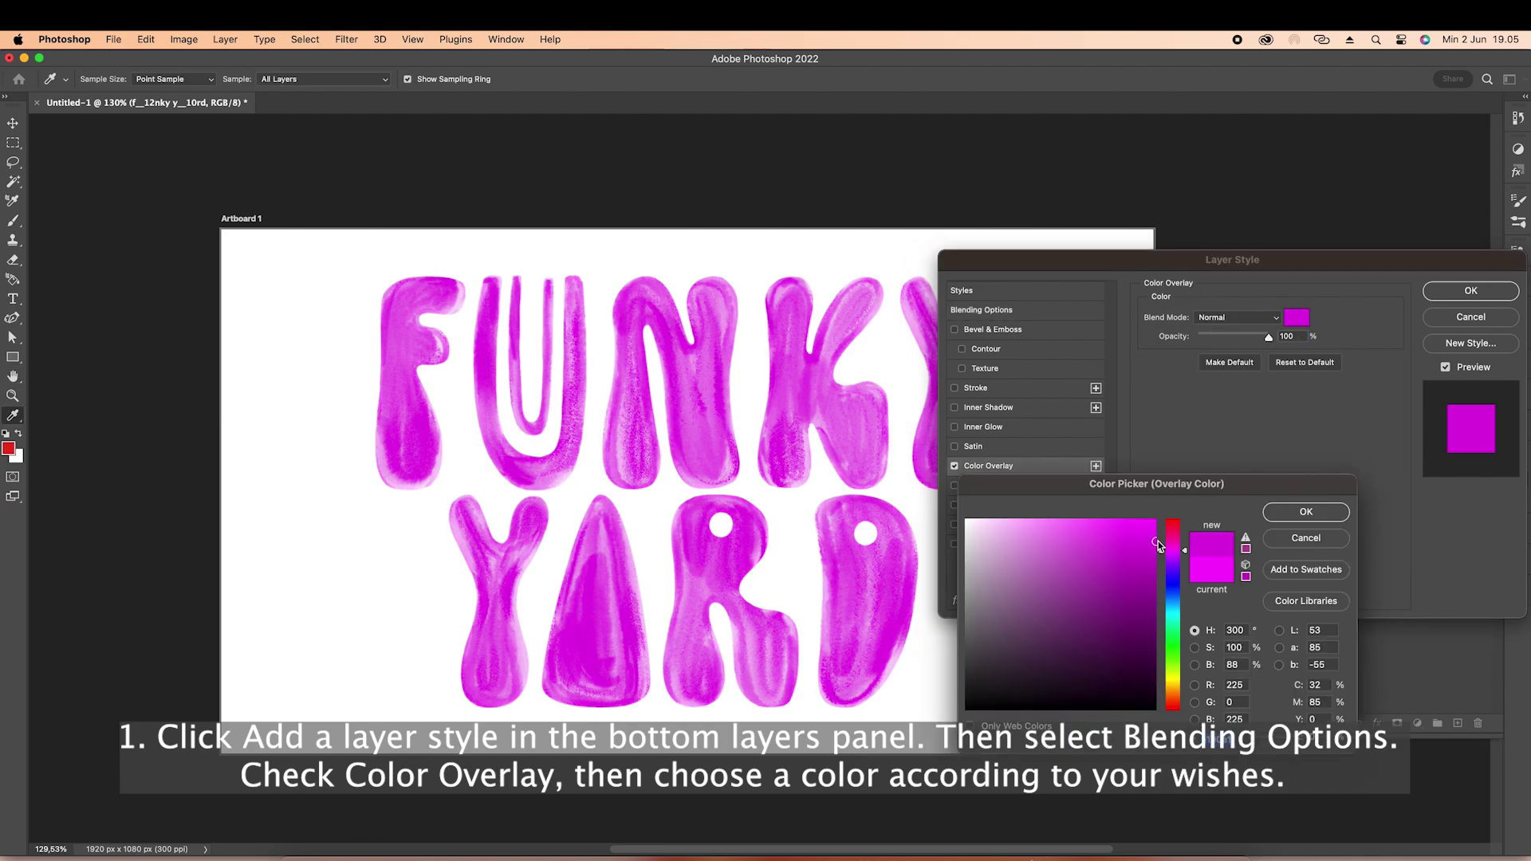
mouse_move(1159, 542)
mouse_down()
mouse_move(1182, 663)
mouse_move(1165, 626)
mouse_move(1171, 529)
mouse_up()
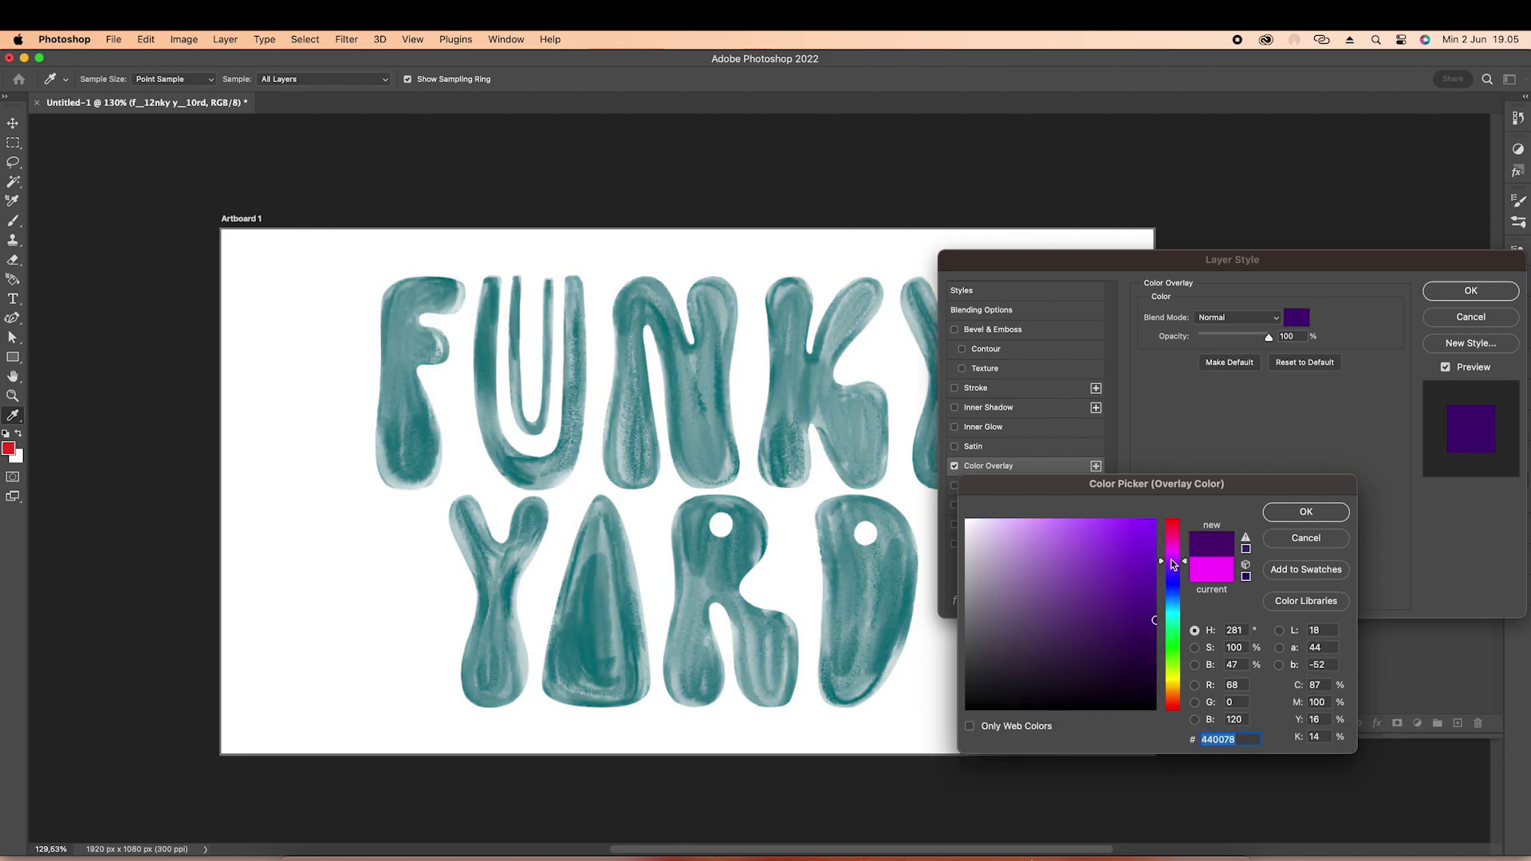
click(1046, 535)
drag(1046, 534, 1149, 589)
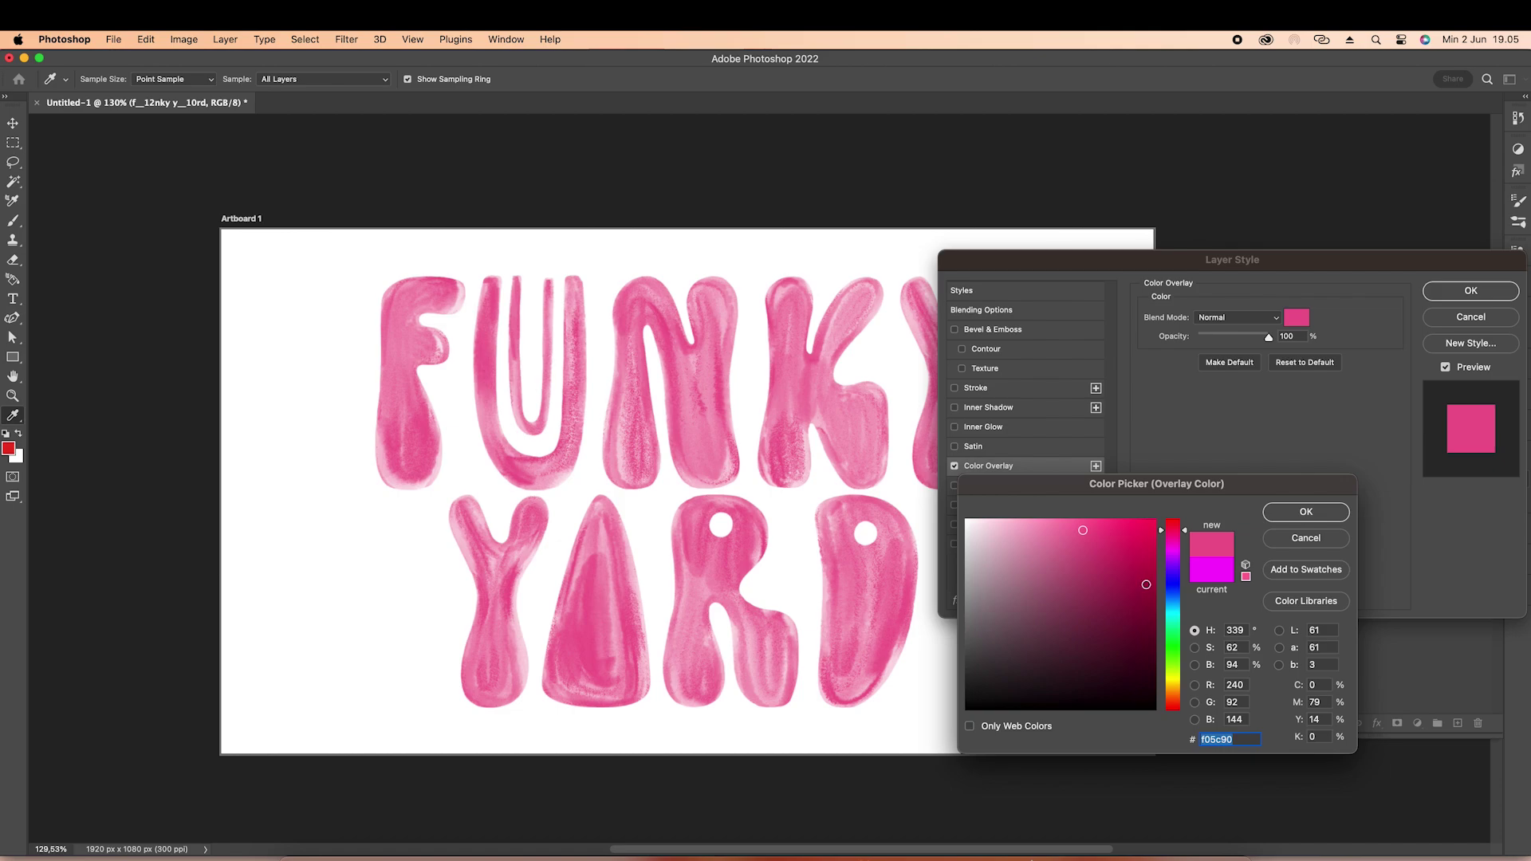
drag(1168, 684, 1174, 696)
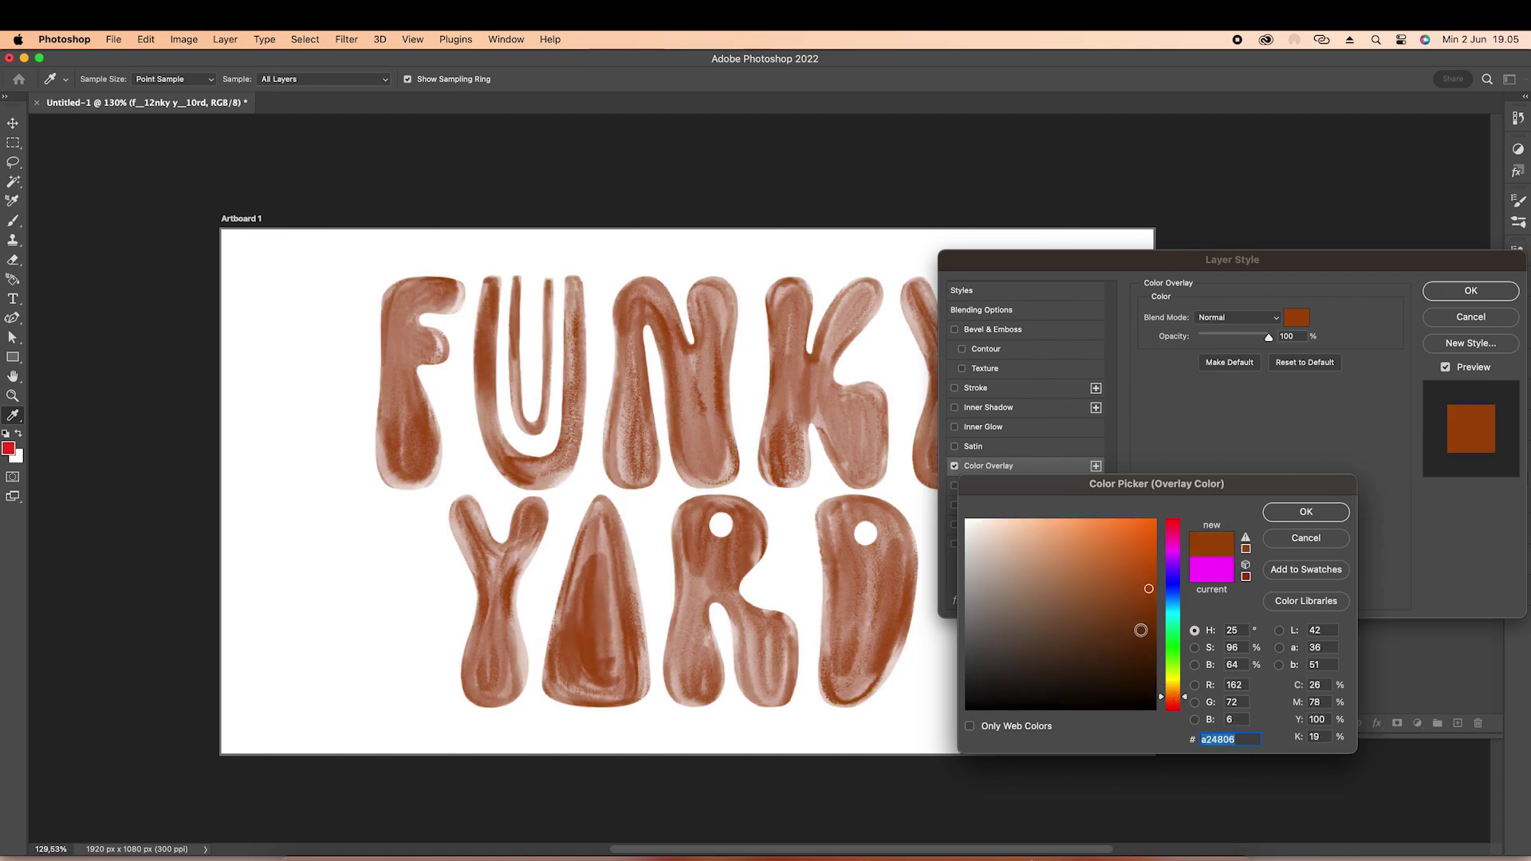
- Settle on dark brown #652502 for the overlay and confirm both dialogs
click(1154, 568)
mouse_move(1174, 568)
mouse_down()
mouse_move(1174, 542)
mouse_move(1158, 544)
mouse_up()
click(1158, 522)
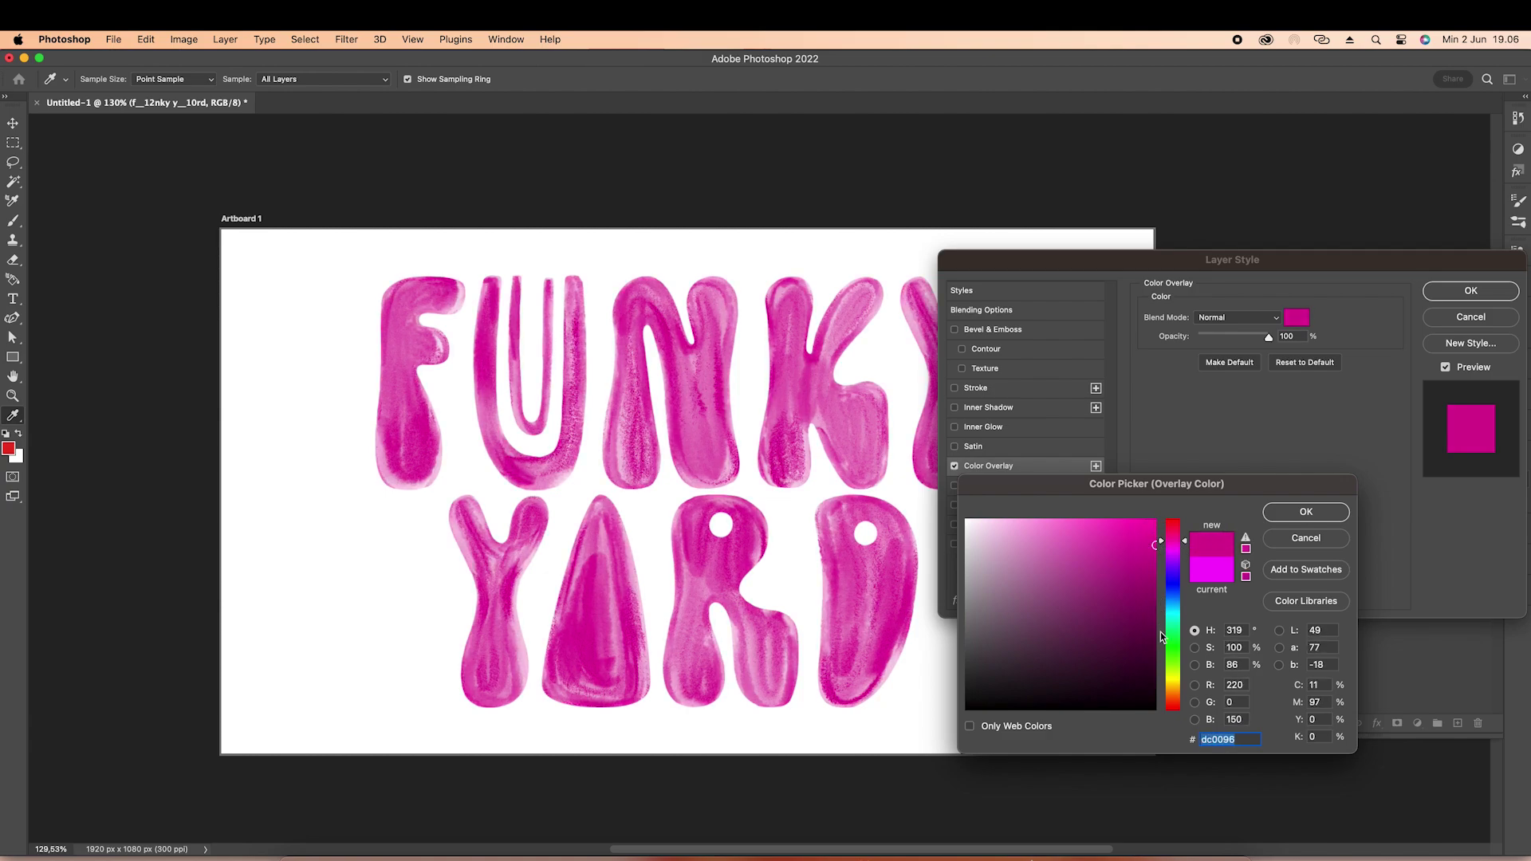
click(1115, 591)
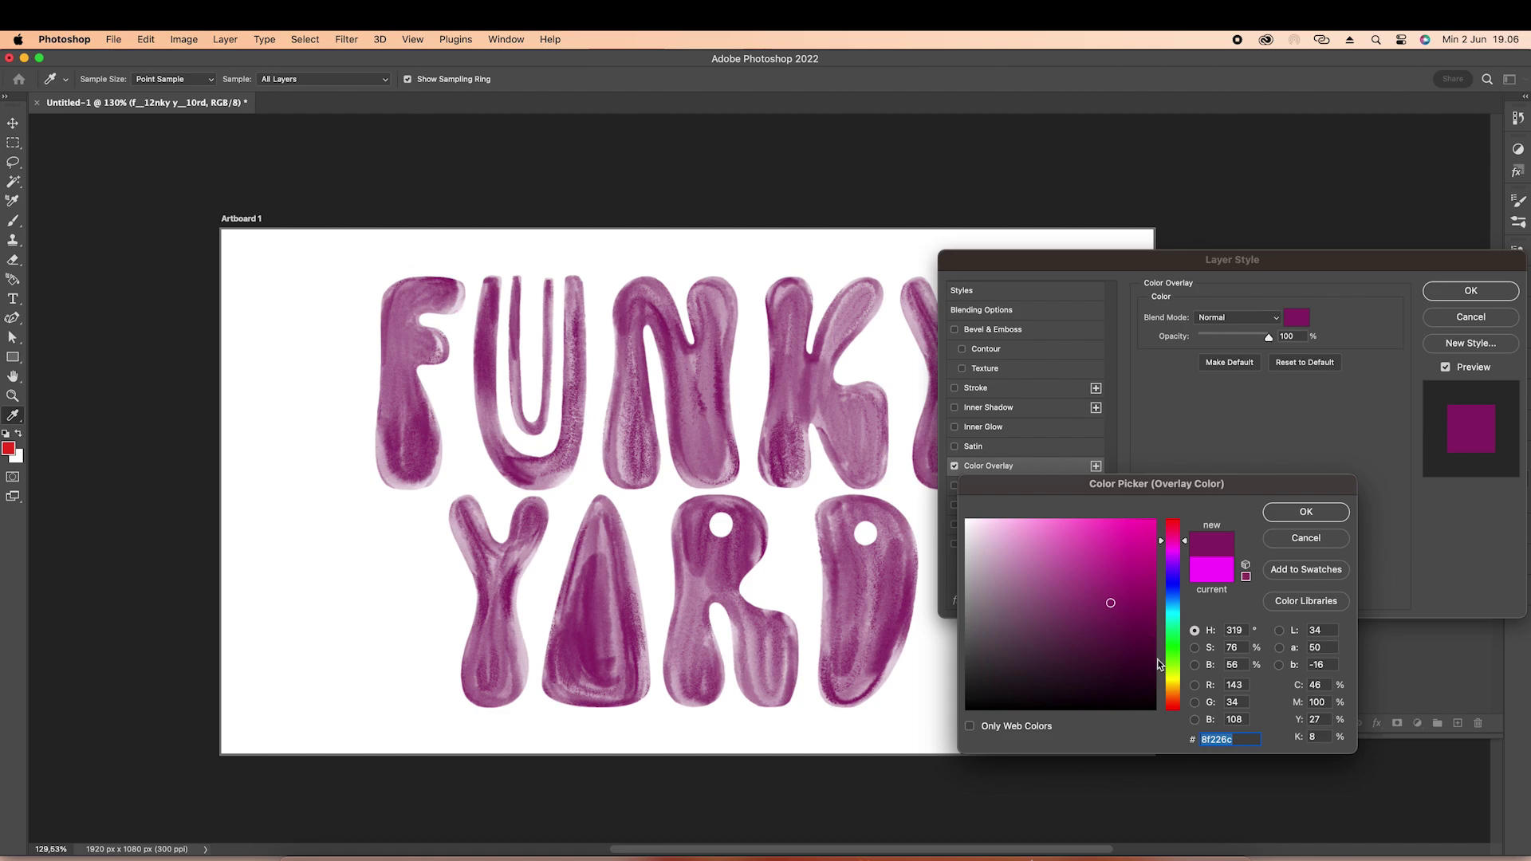
mouse_move(1174, 541)
mouse_down()
mouse_move(1174, 699)
mouse_move(1153, 634)
mouse_up()
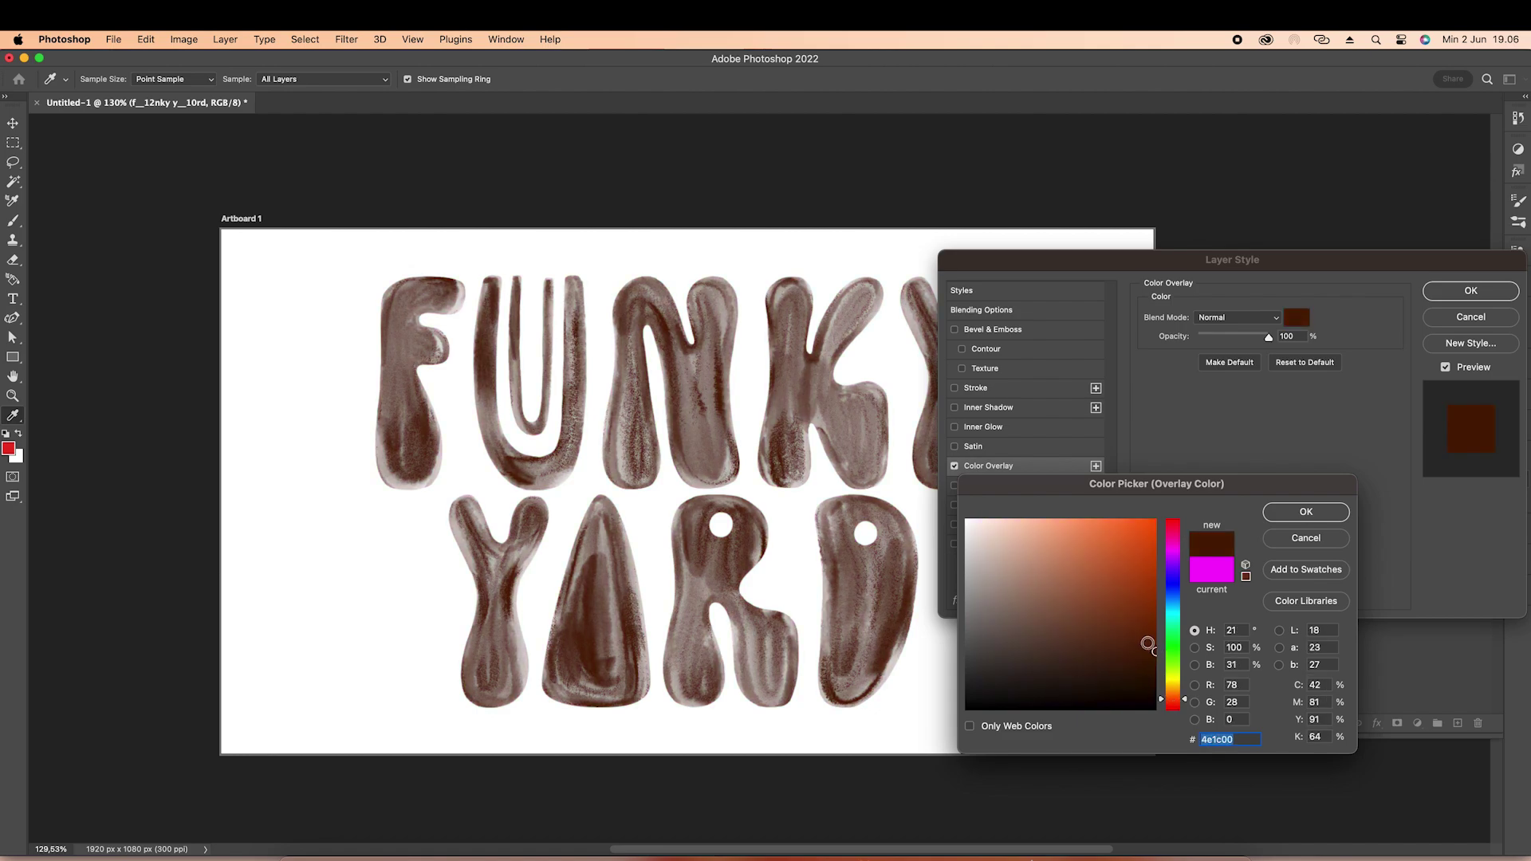
click(1306, 512)
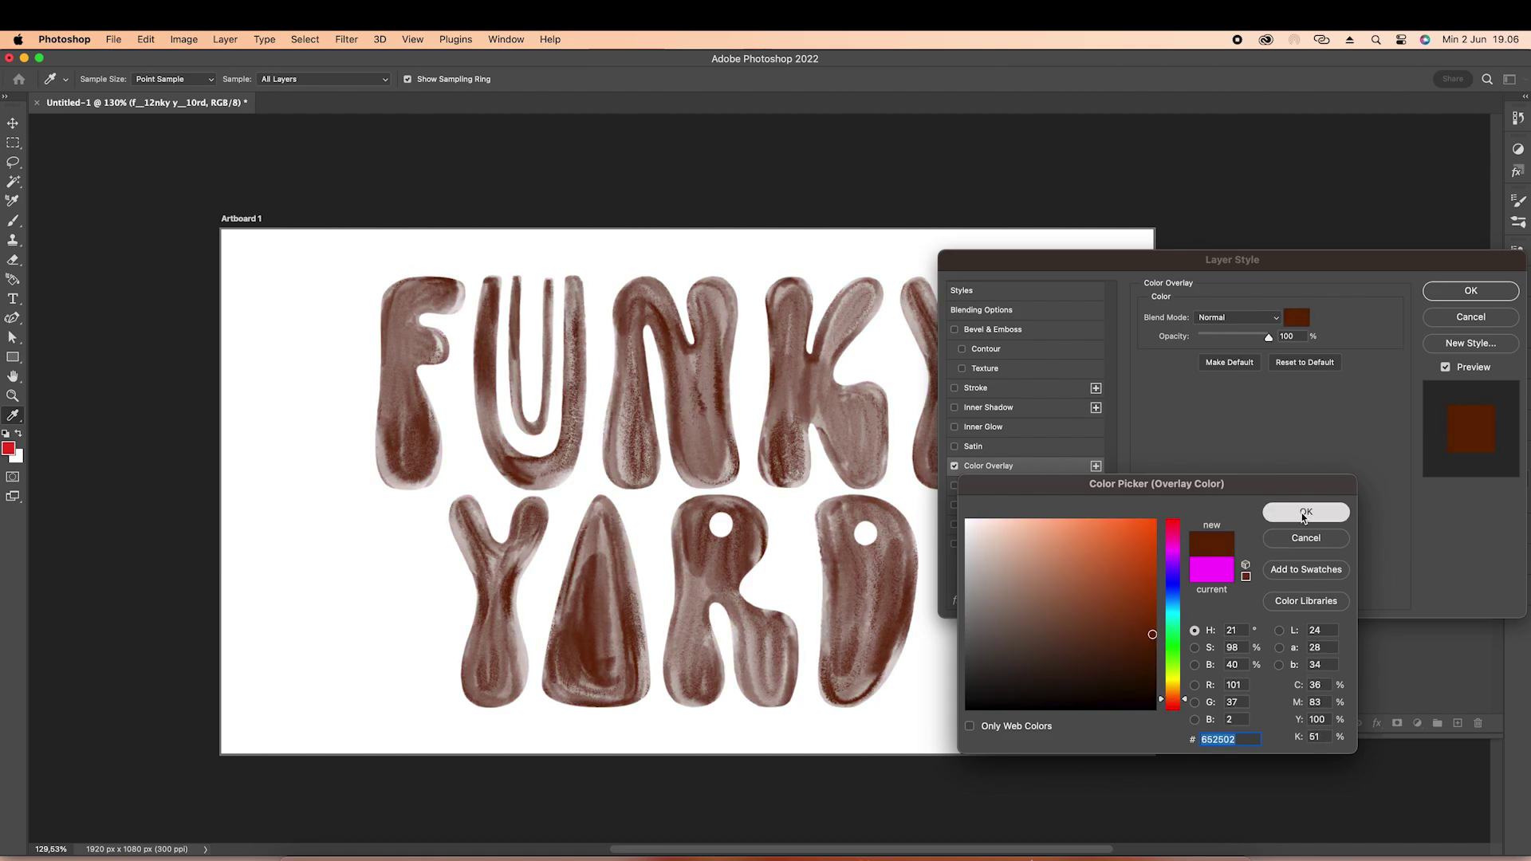
click(1471, 291)
- Deselect the text layer and review the brown FUNKY YARD lettering
click(1337, 294)
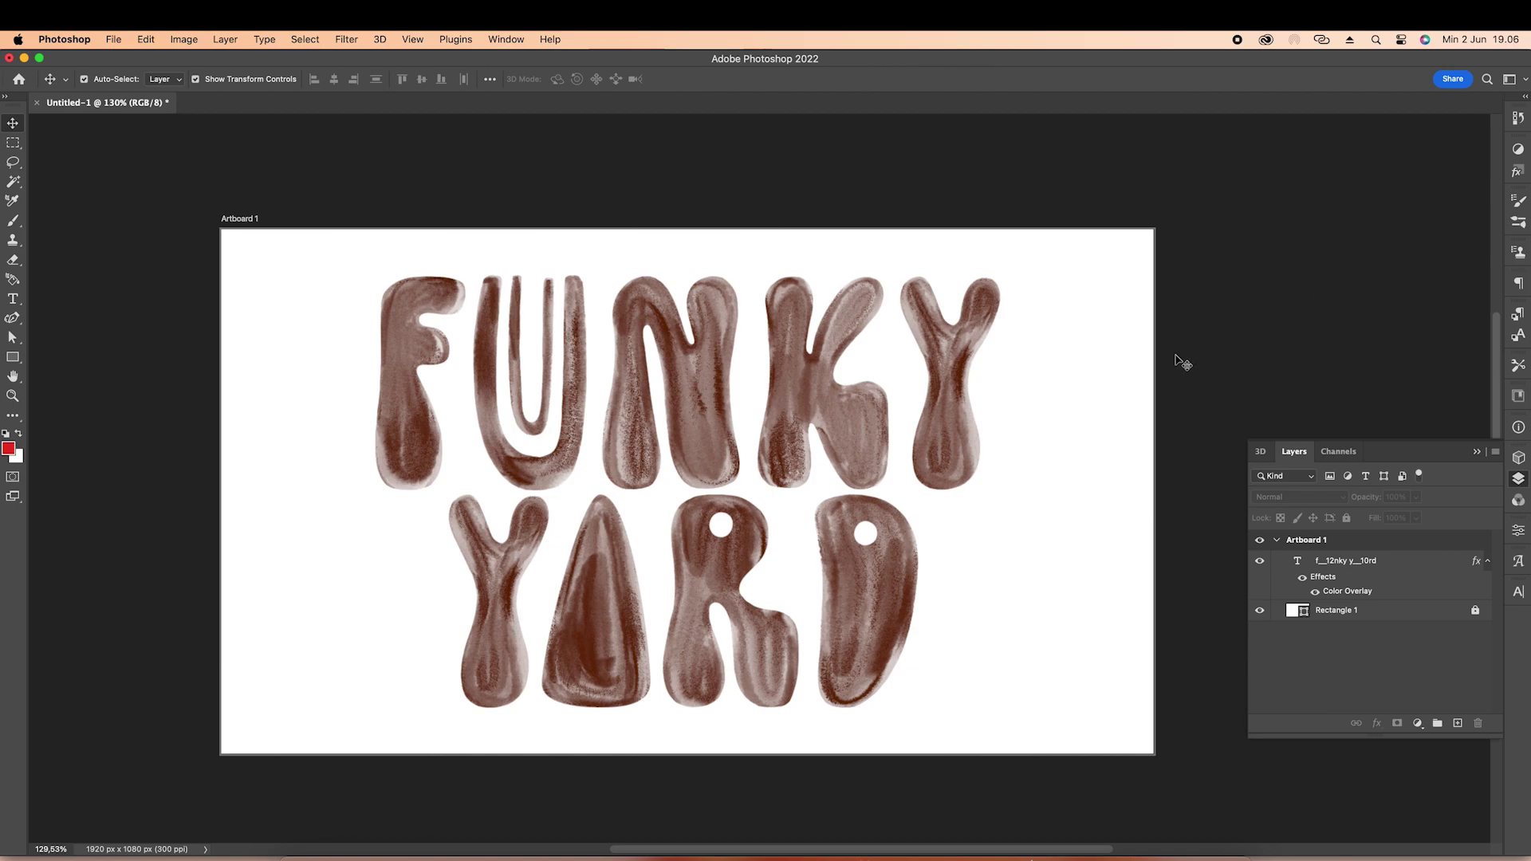
scroll(1002, 418, down, 2)
scroll(997, 420, up, 1)
scroll(989, 431, up, 1)
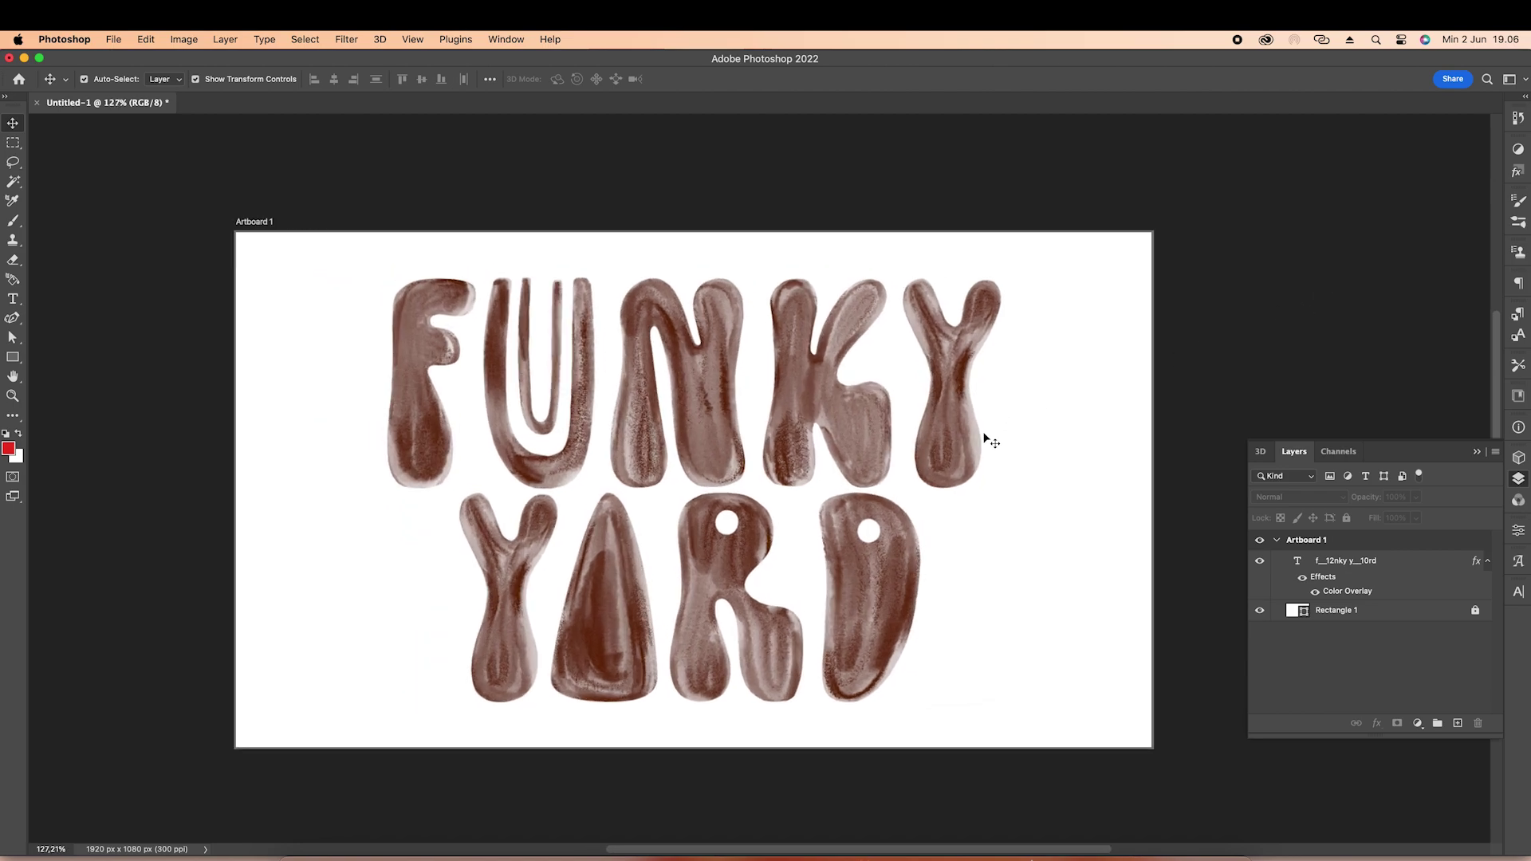